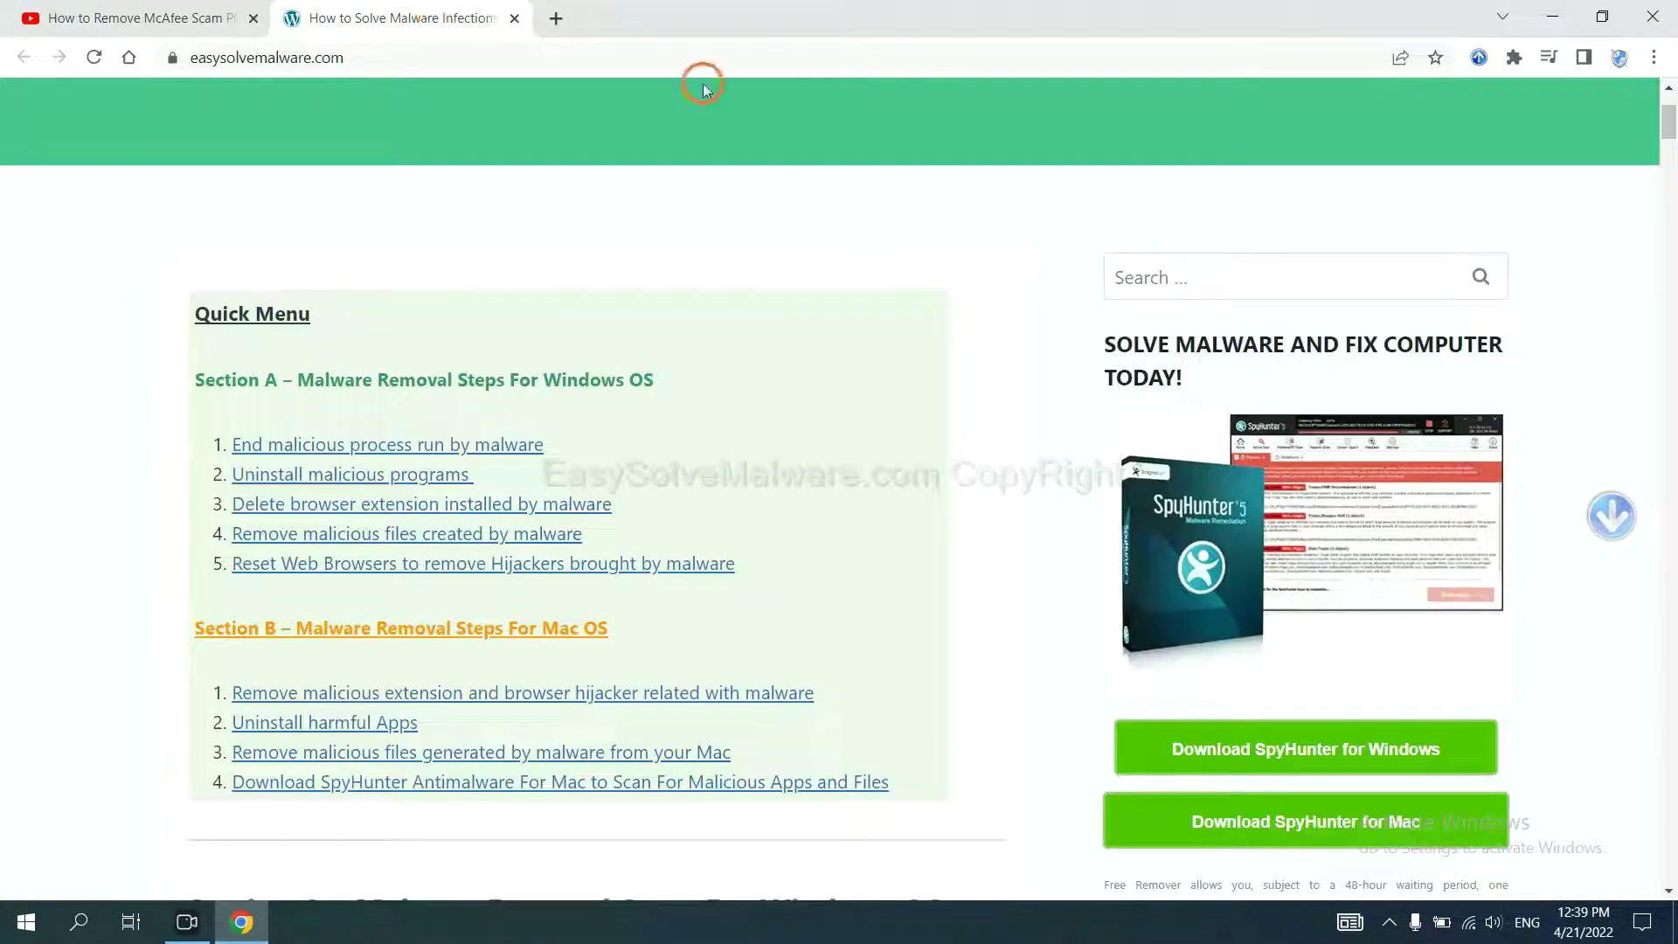
- Download SpyHunter for Windows from the easysolvemalware.com guide and run the installer
{"action": "left_click", "coordinate": [1673, 447]}
{"action": "scroll", "coordinate": [1672, 446], "scroll_direction": "down", "scroll_amount": 2}
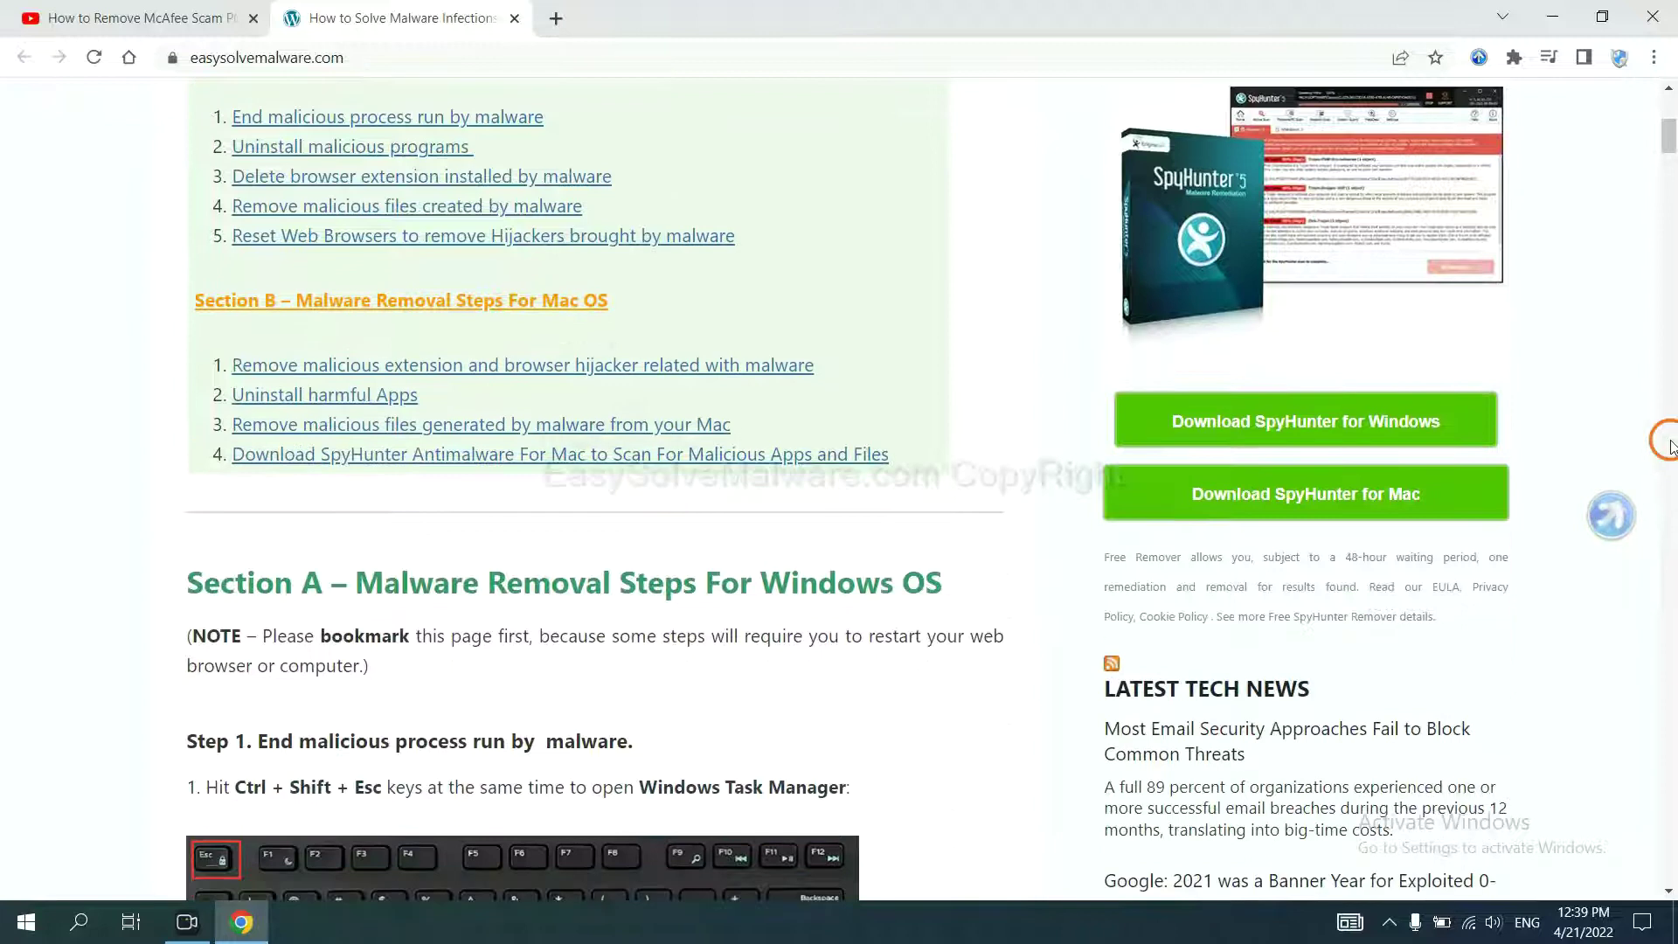
{"action": "left_click", "coordinate": [1470, 407]}
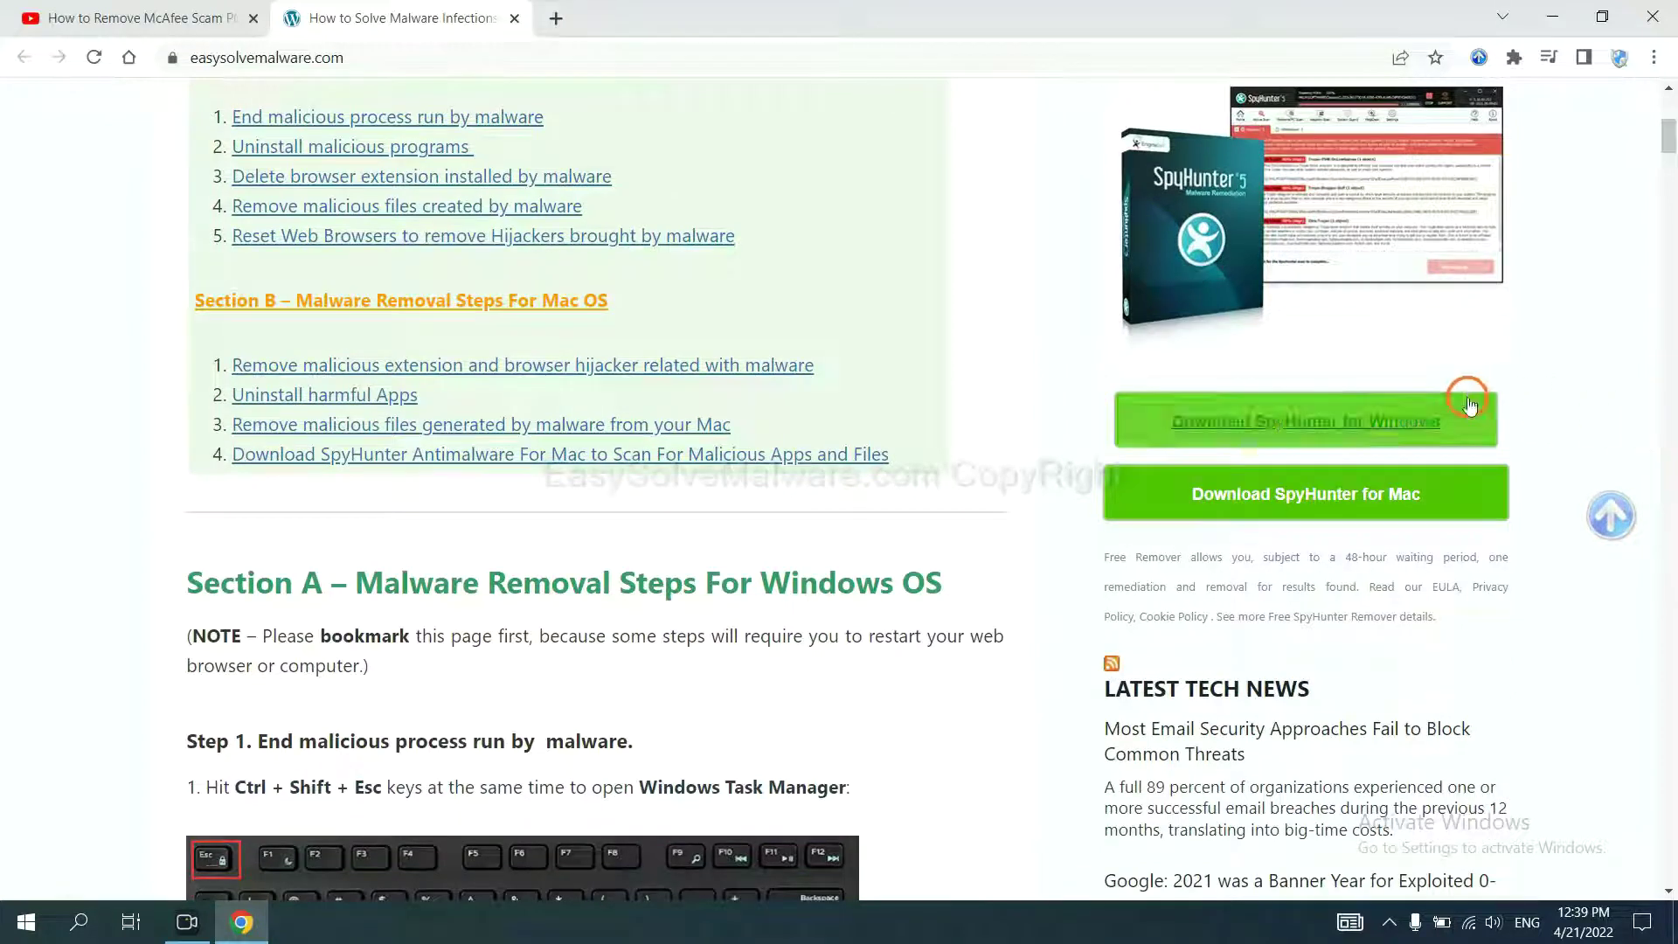
{"action": "left_click", "coordinate": [1425, 419]}
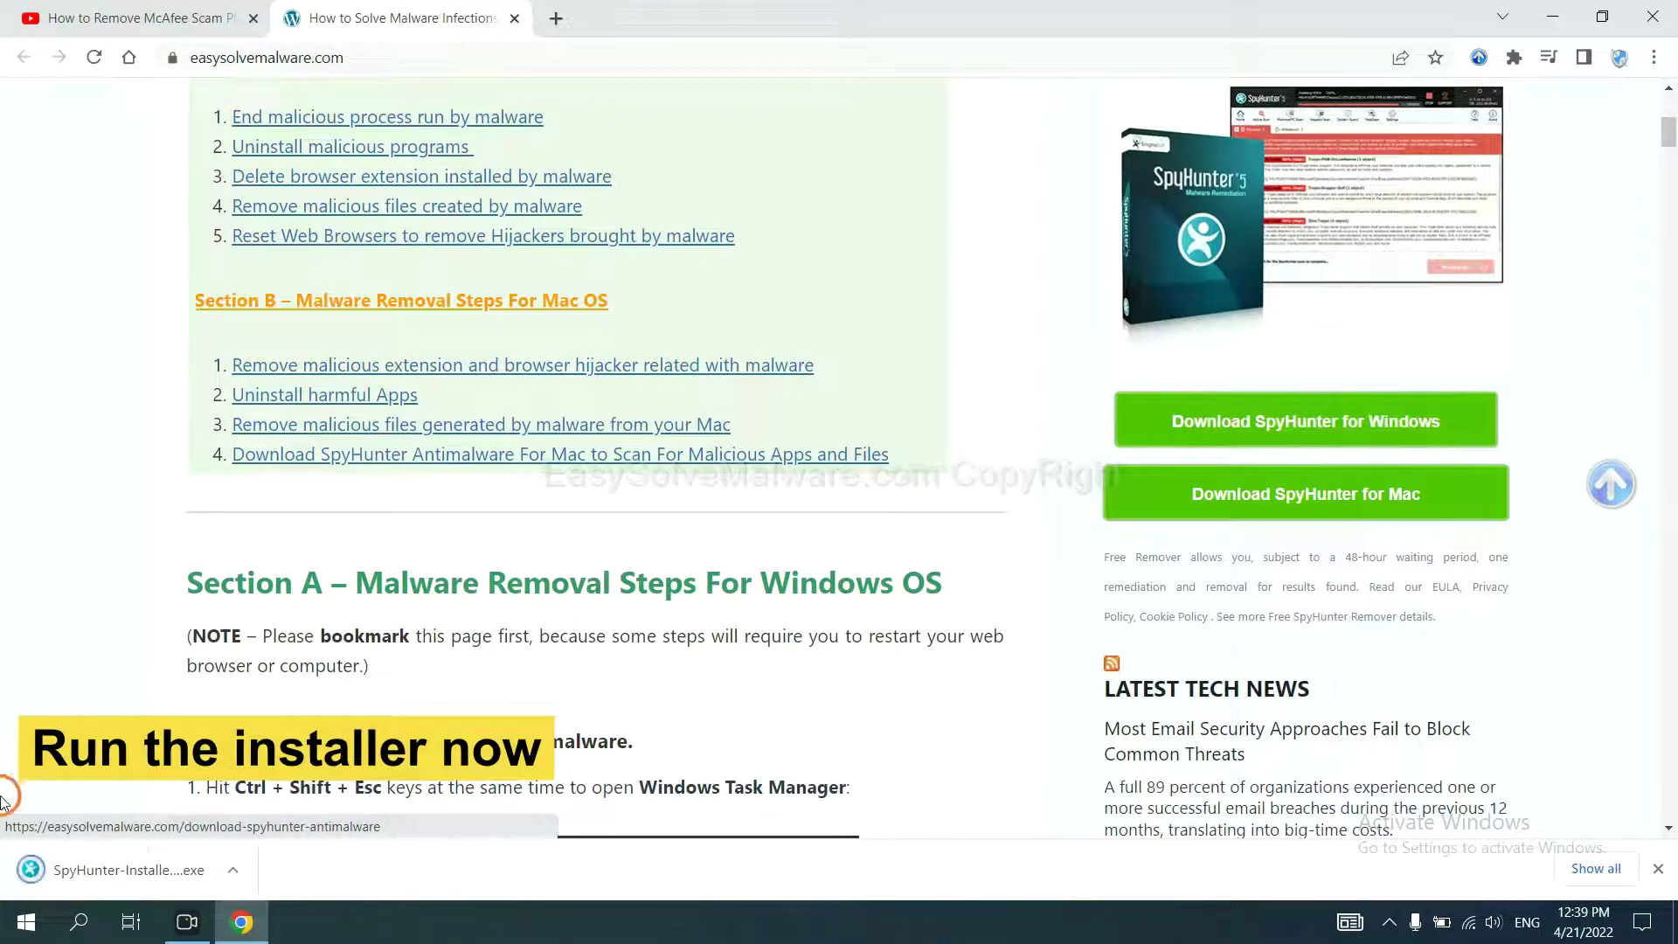
{"action": "left_click", "coordinate": [108, 873]}
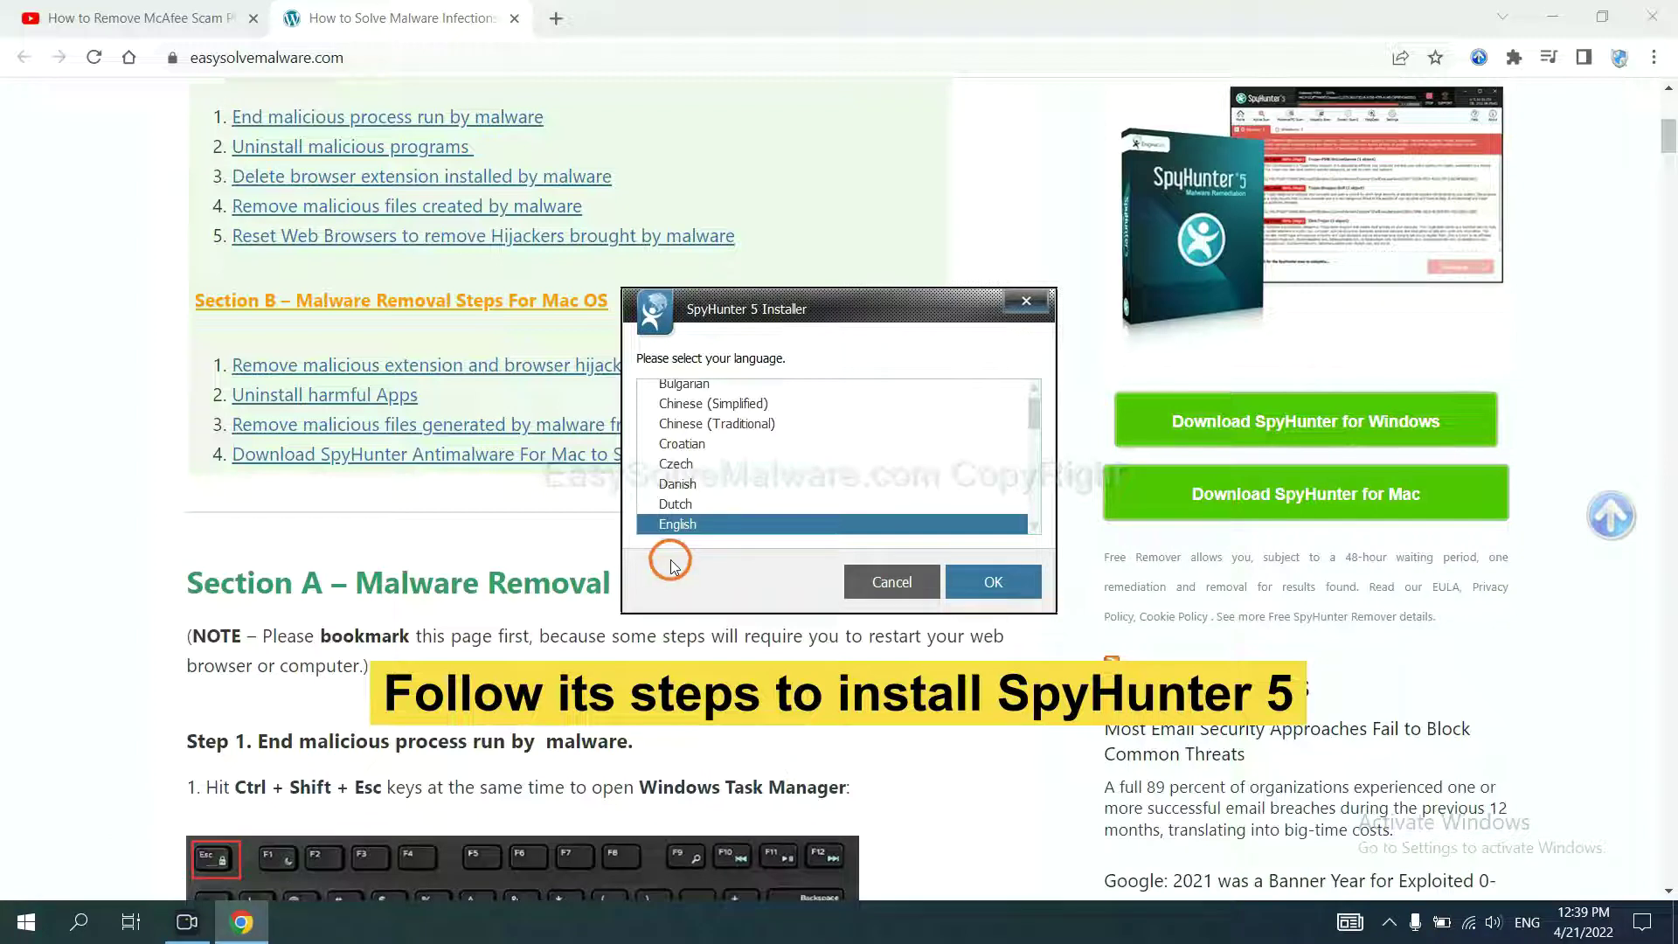
- Confirm English, accept the EULA and Privacy Policy, and install SpyHunter 5
{"action": "left_click", "coordinate": [987, 582]}
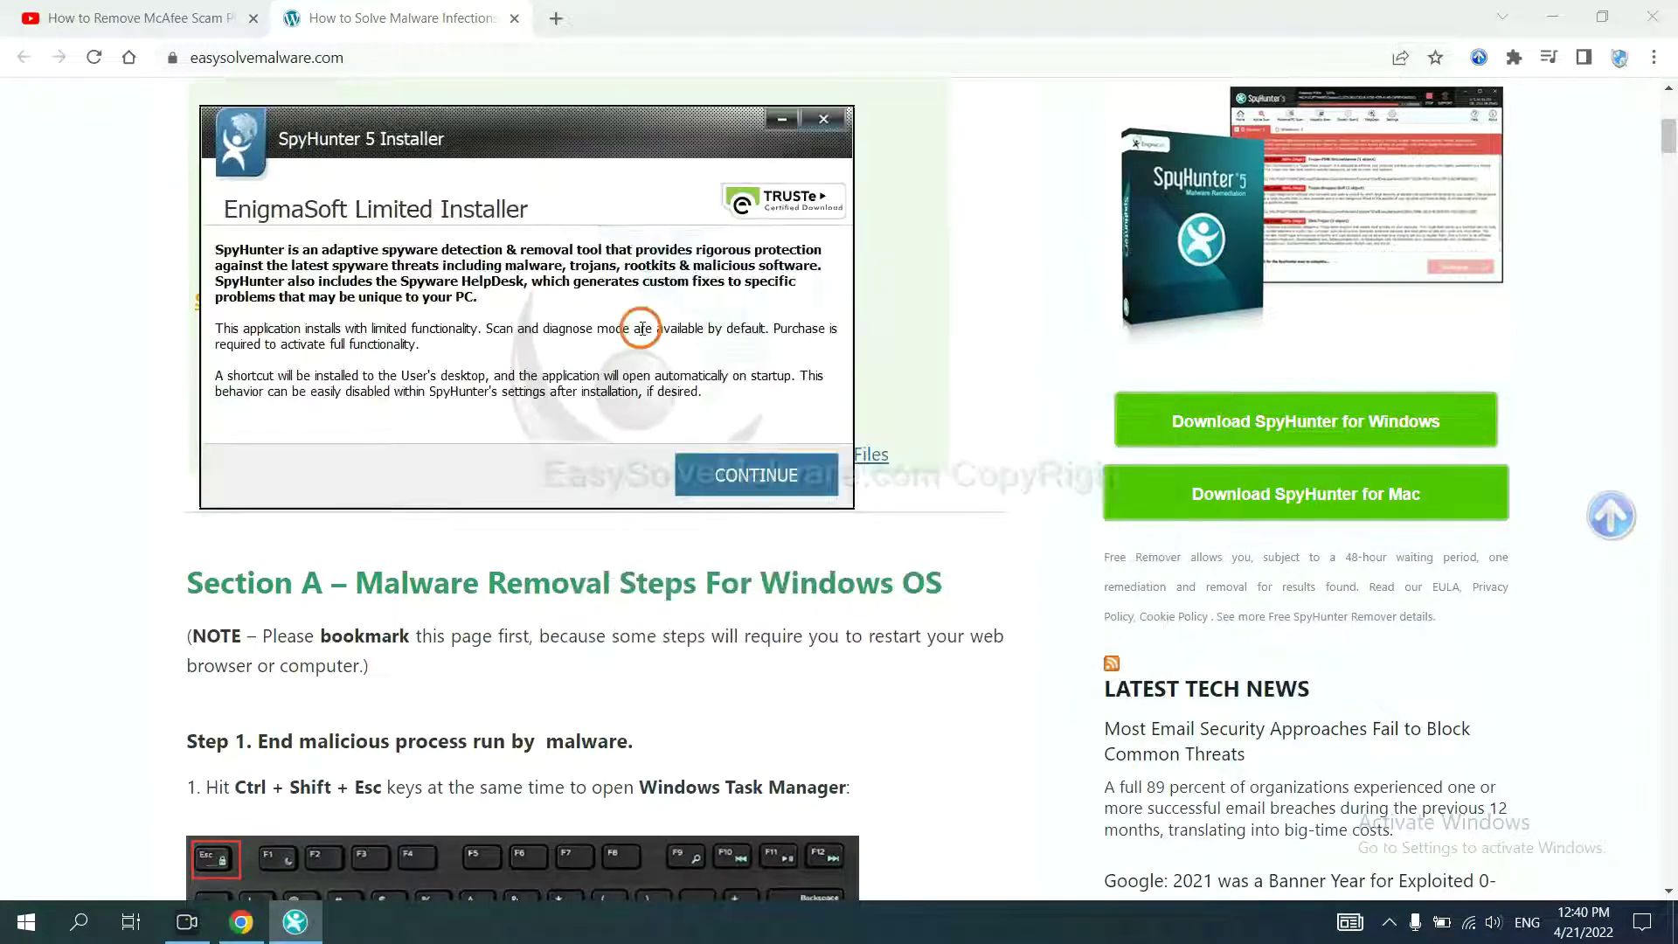
{"action": "left_click", "coordinate": [720, 485]}
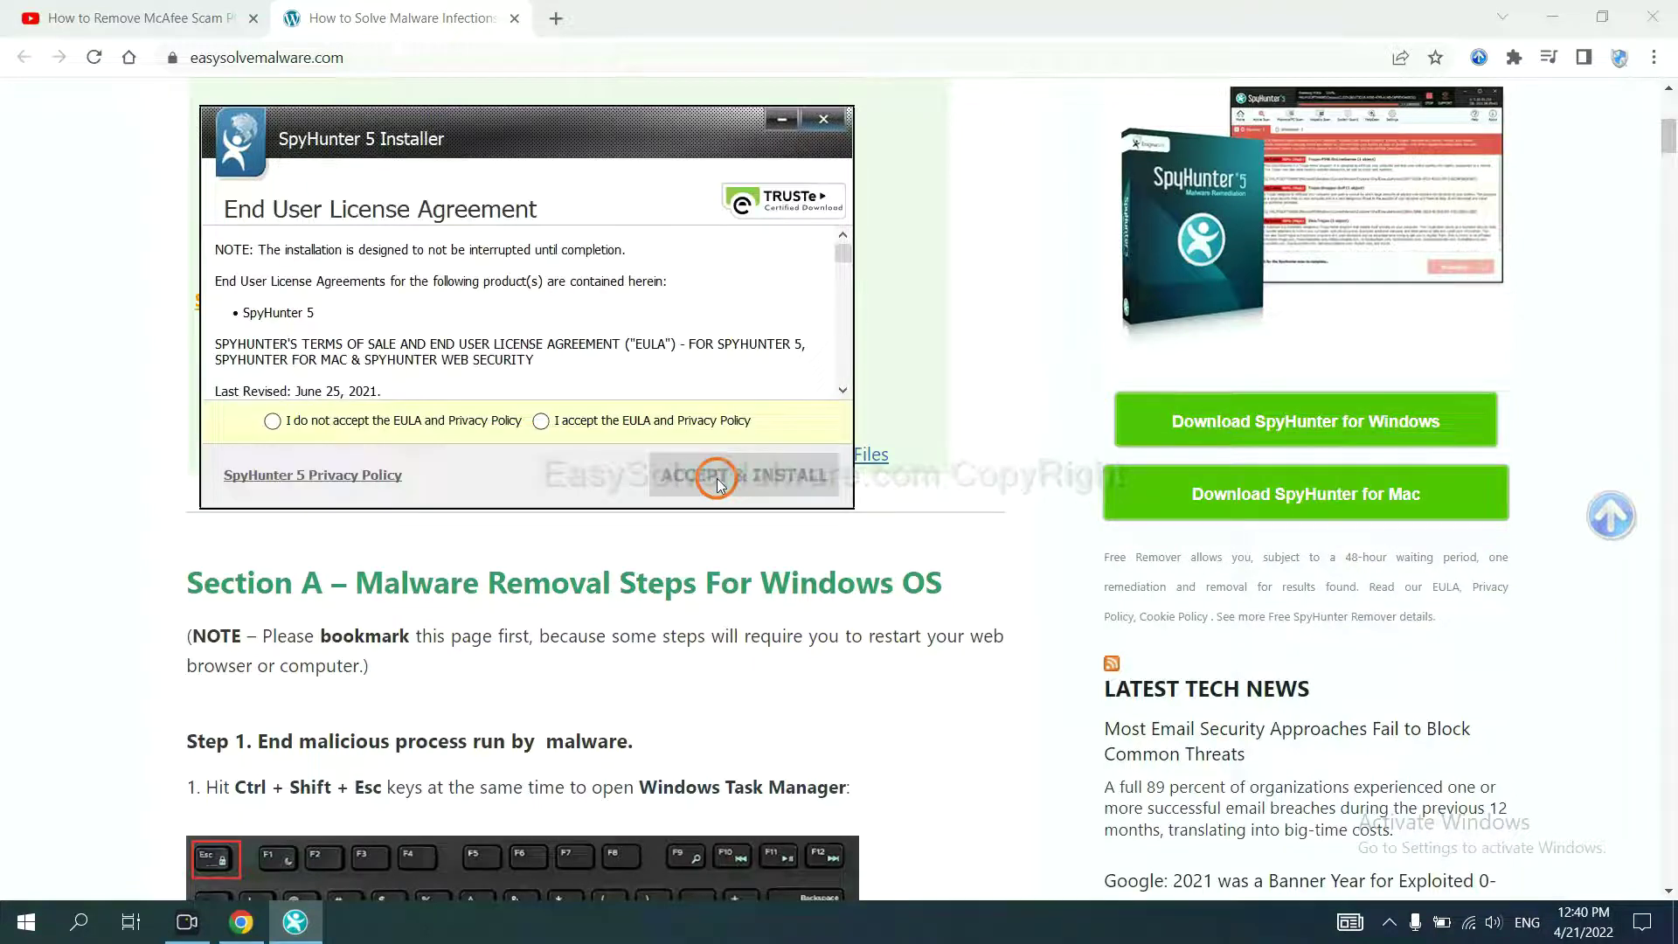
{"action": "left_click", "coordinate": [541, 420]}
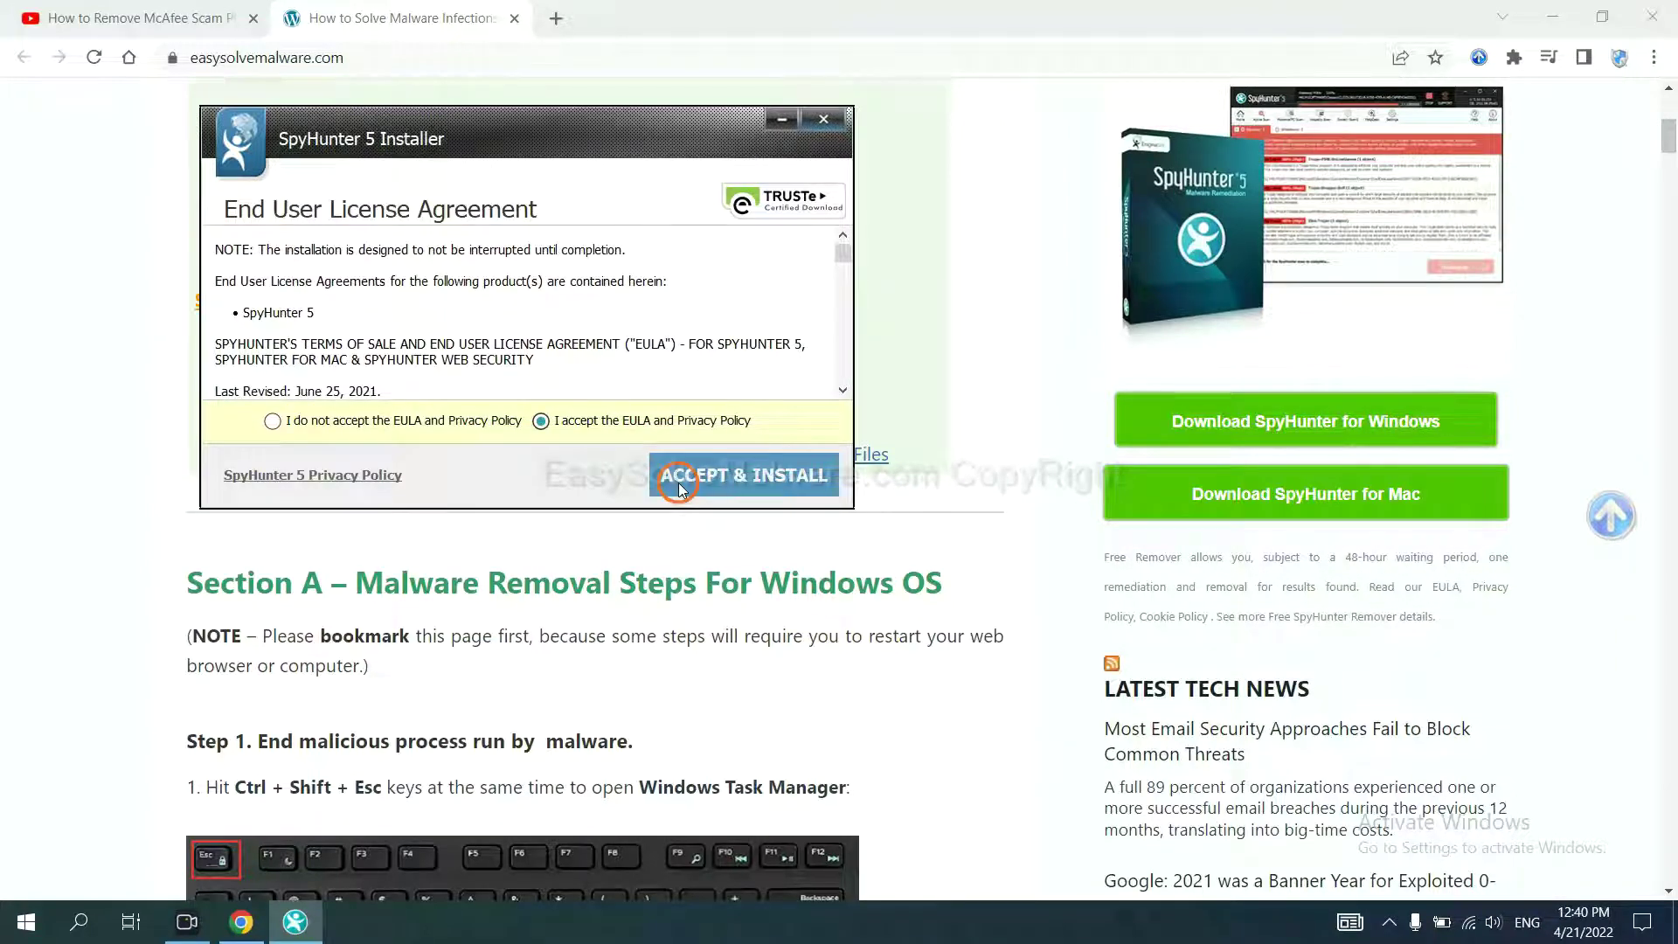
{"action": "left_click", "coordinate": [679, 484]}
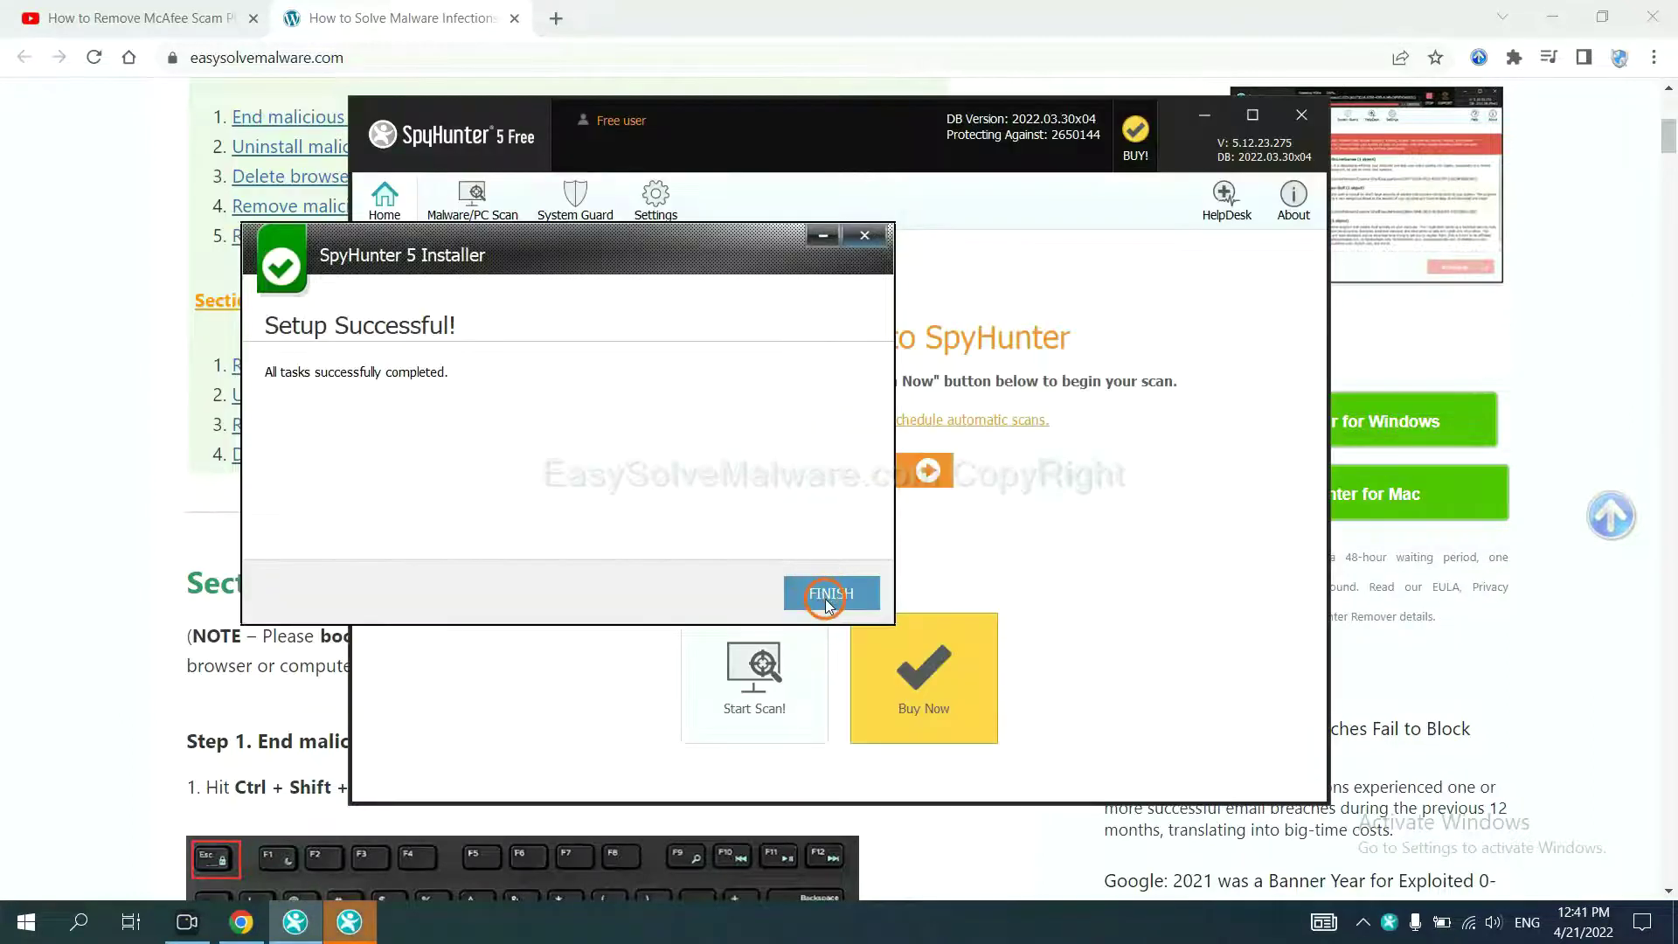
- Finish setup, scan for malware and continue past the remove360.bat unknown object
{"action": "left_click", "coordinate": [825, 597]}
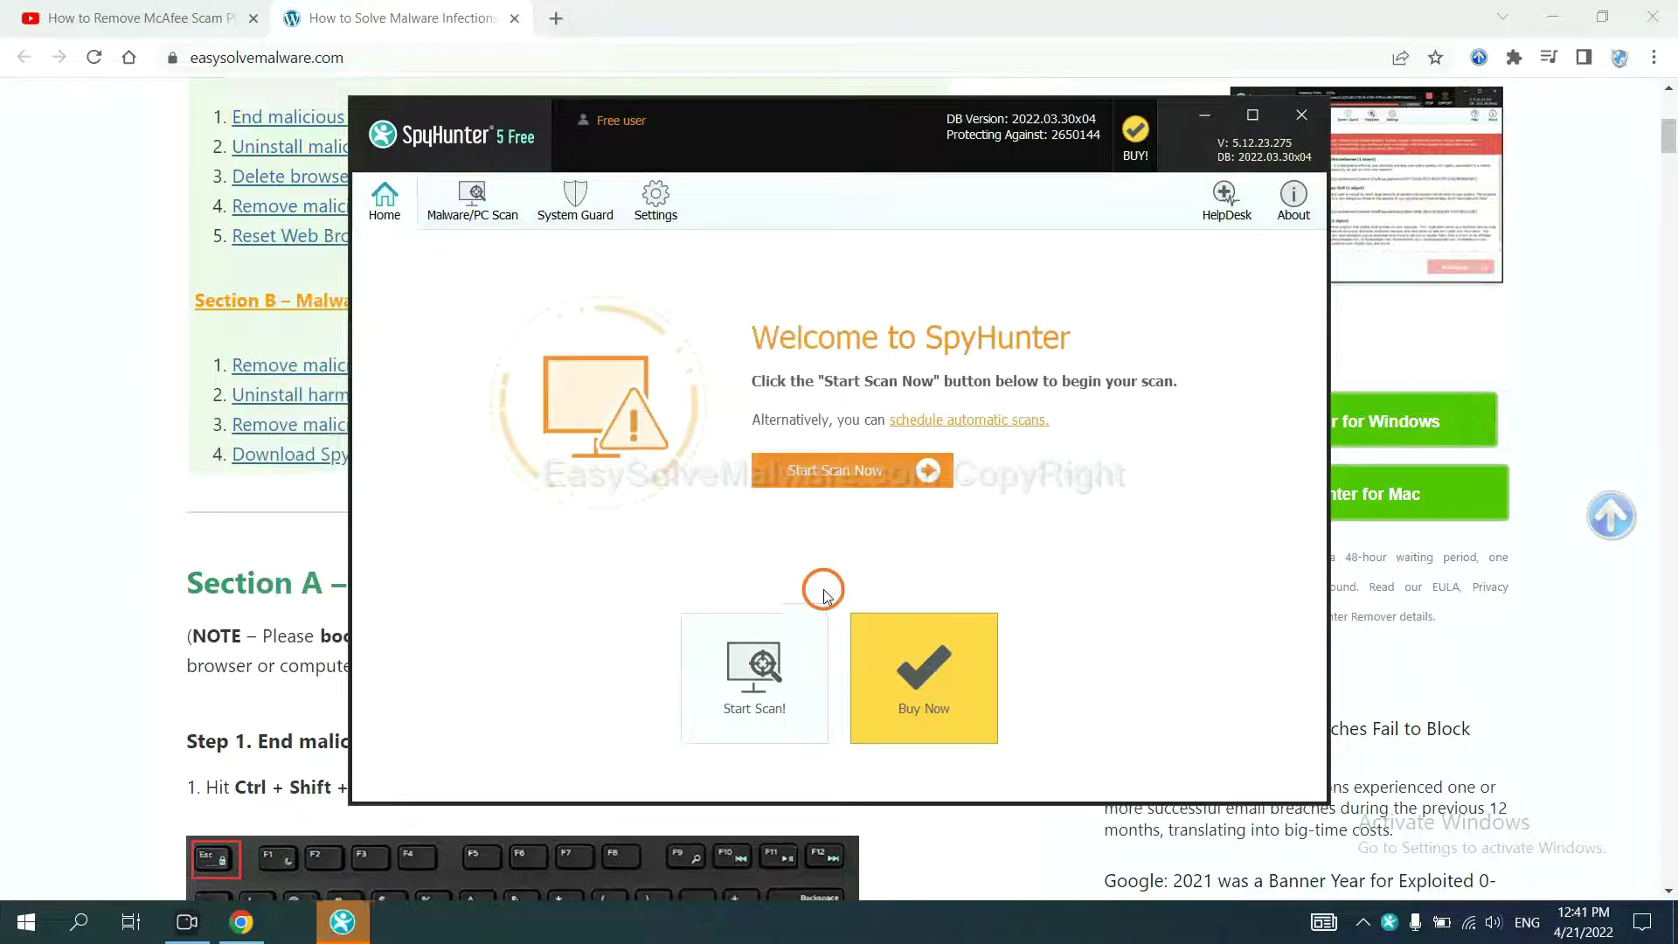
{"action": "left_click", "coordinate": [827, 475]}
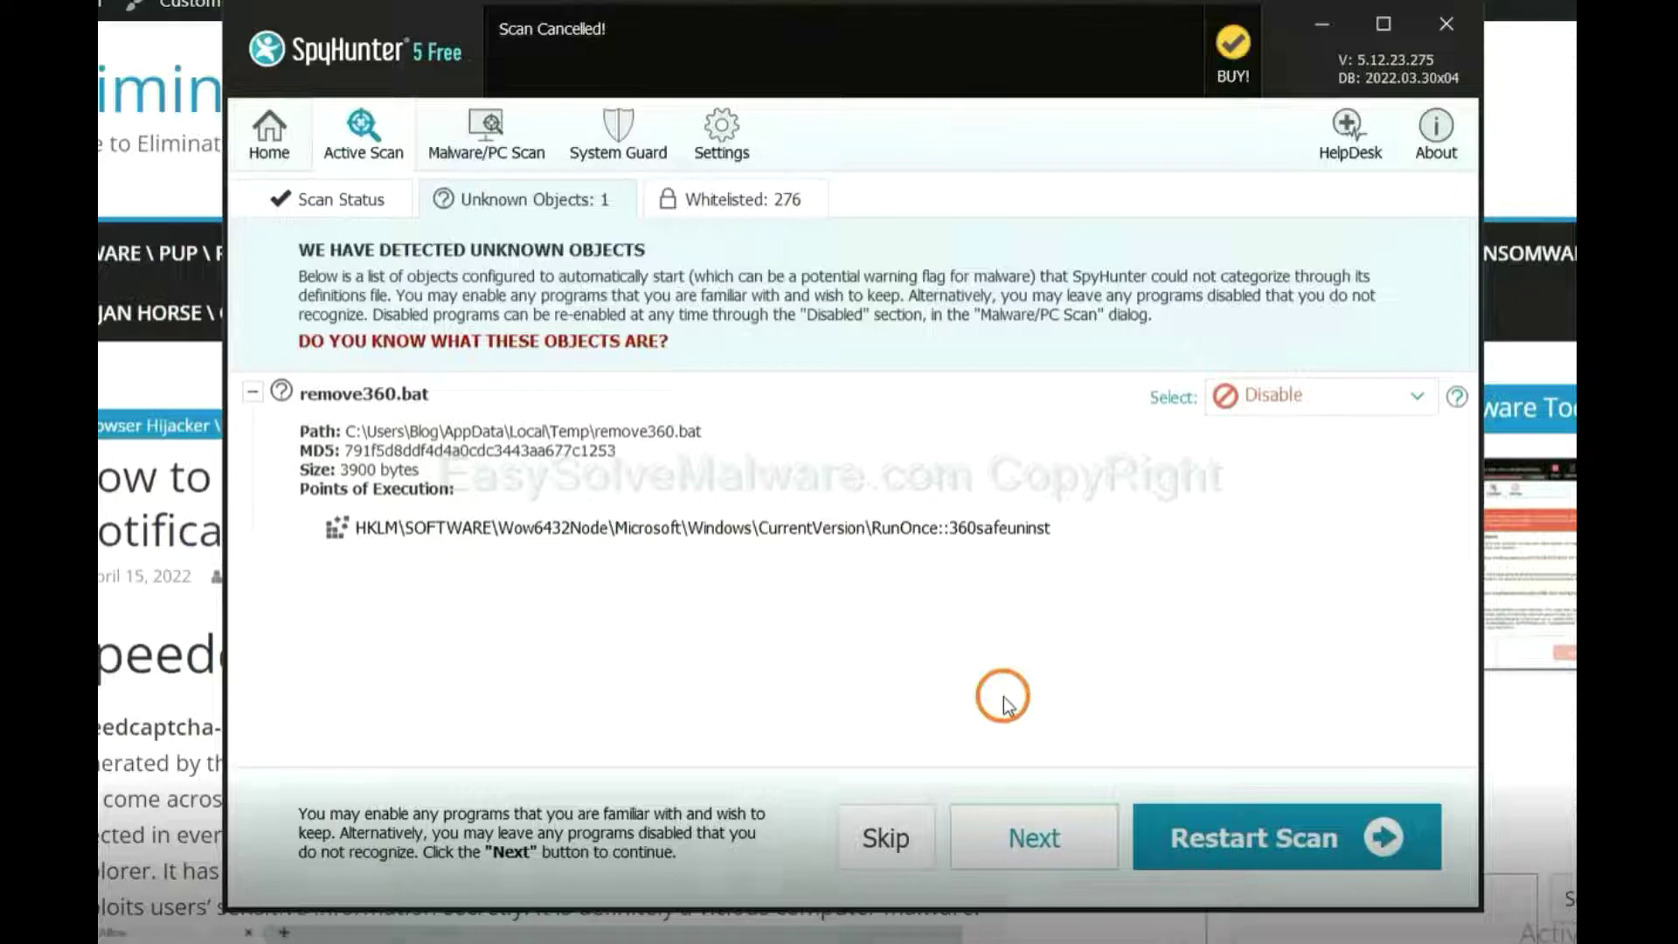
{"action": "left_click", "coordinate": [1035, 837]}
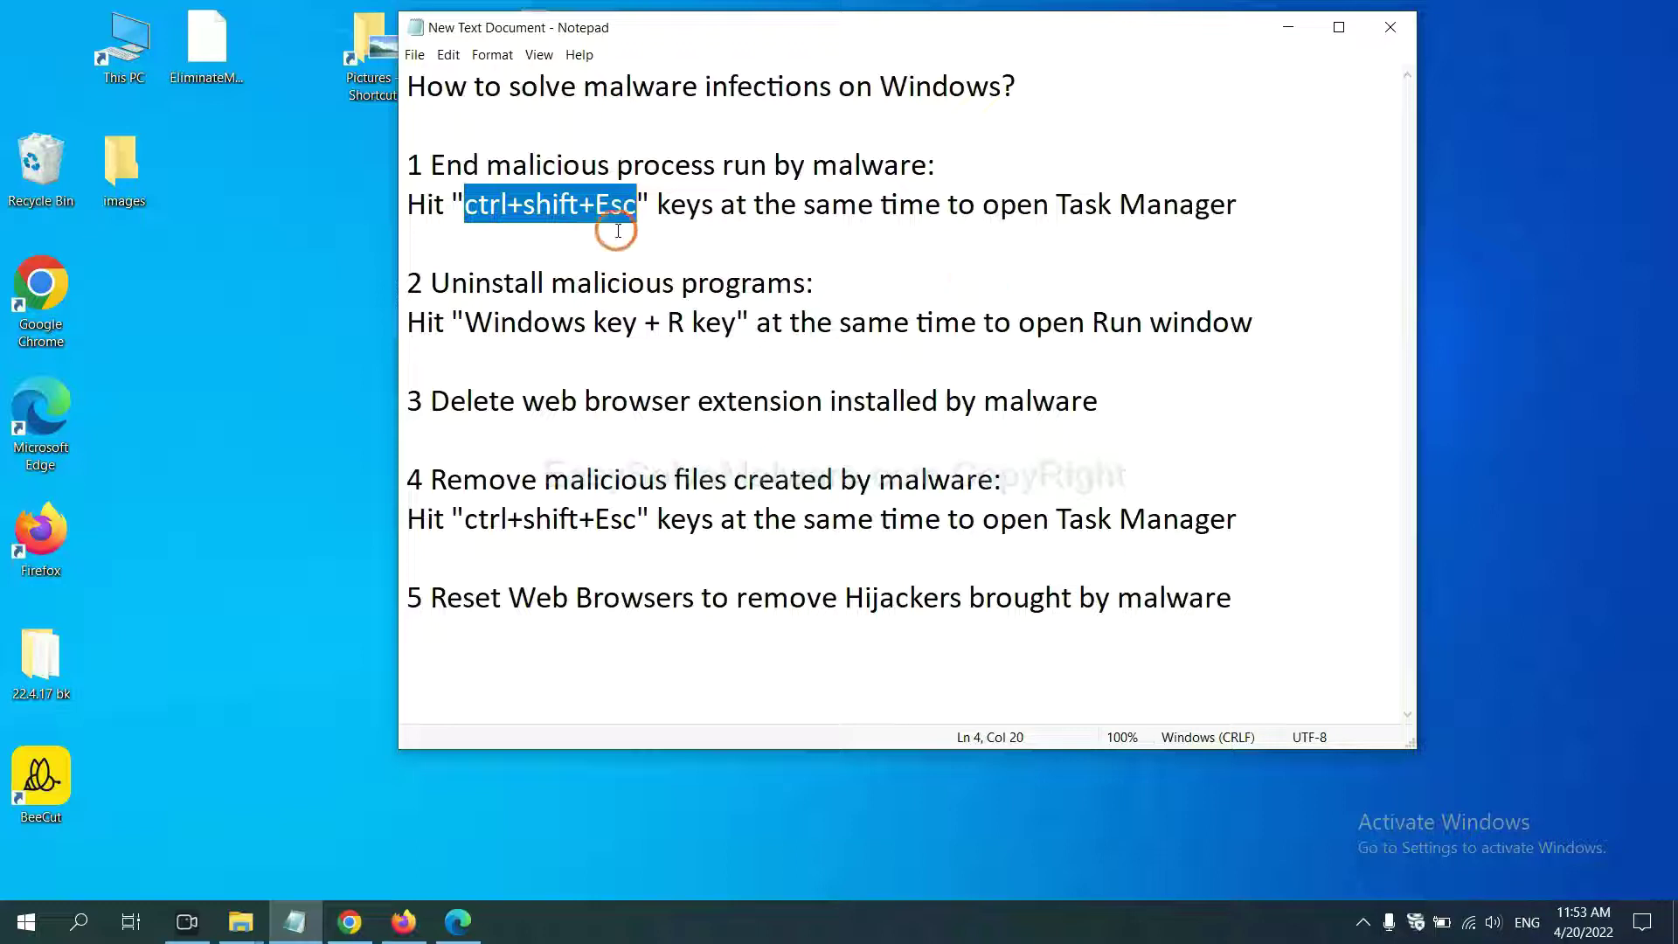
- Highlight the ctrl+shift+Esc Task Manager shortcut in step 1 of the notes
{"action": "left_click", "coordinate": [600, 208]}
{"action": "left_click_drag", "start_coordinate": [639, 208], "coordinate": [468, 210]}
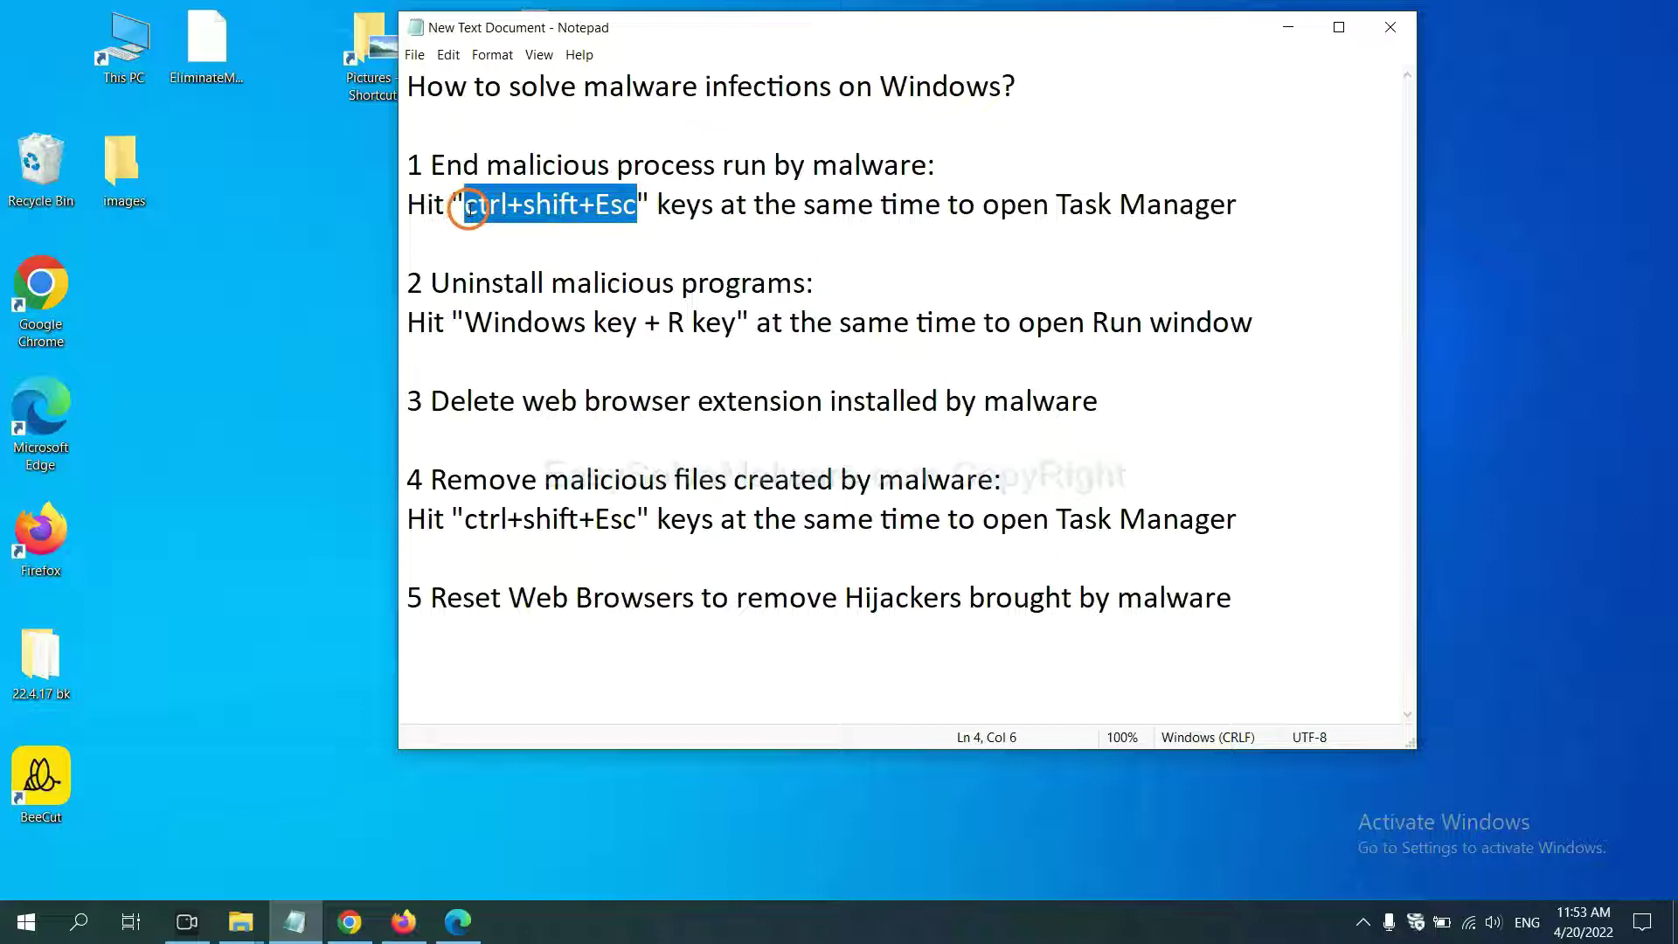
{"action": "key", "text": "ctrl+shift+Escape"}
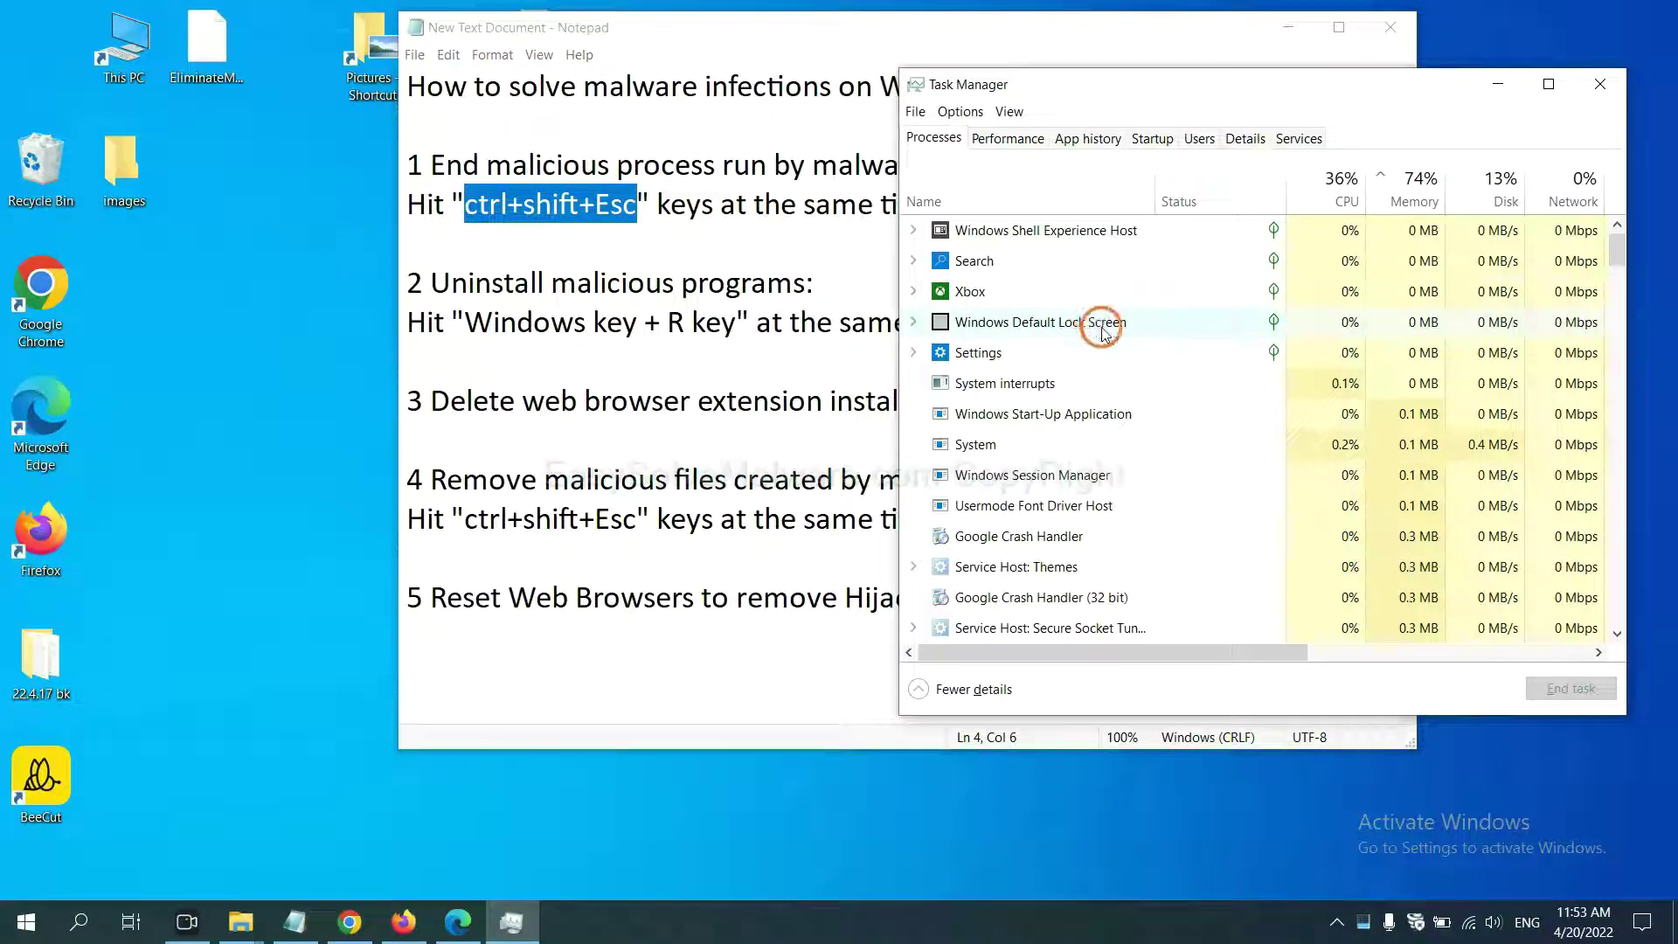
{"action": "left_click", "coordinate": [1120, 444]}
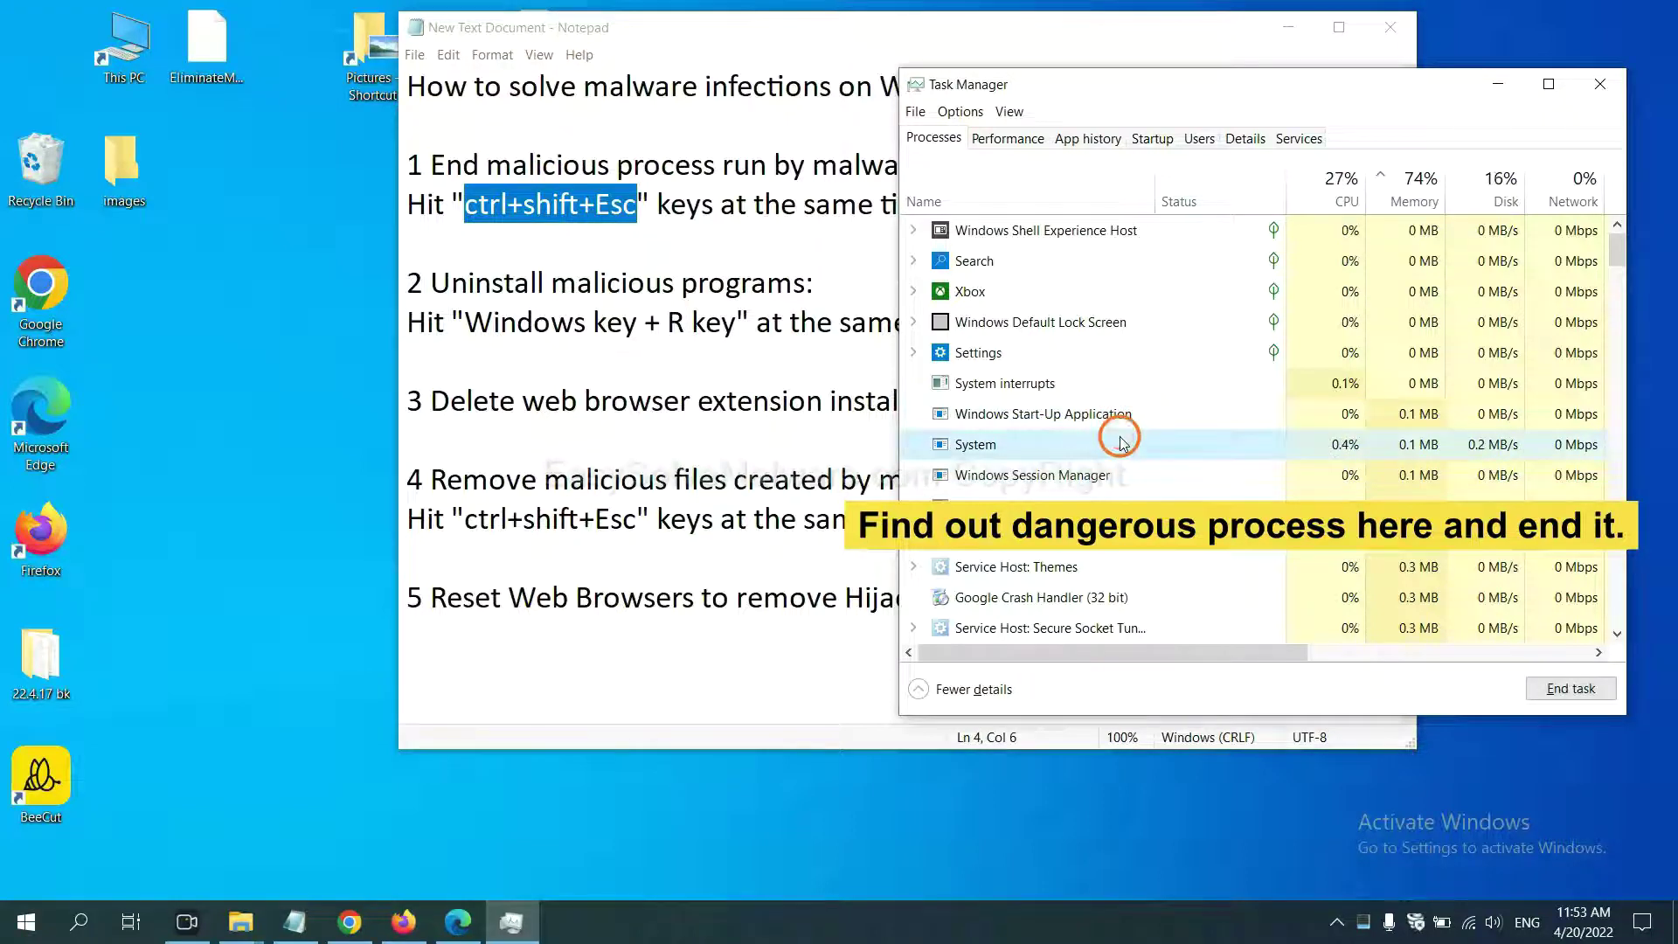
{"action": "left_click", "coordinate": [1114, 505]}
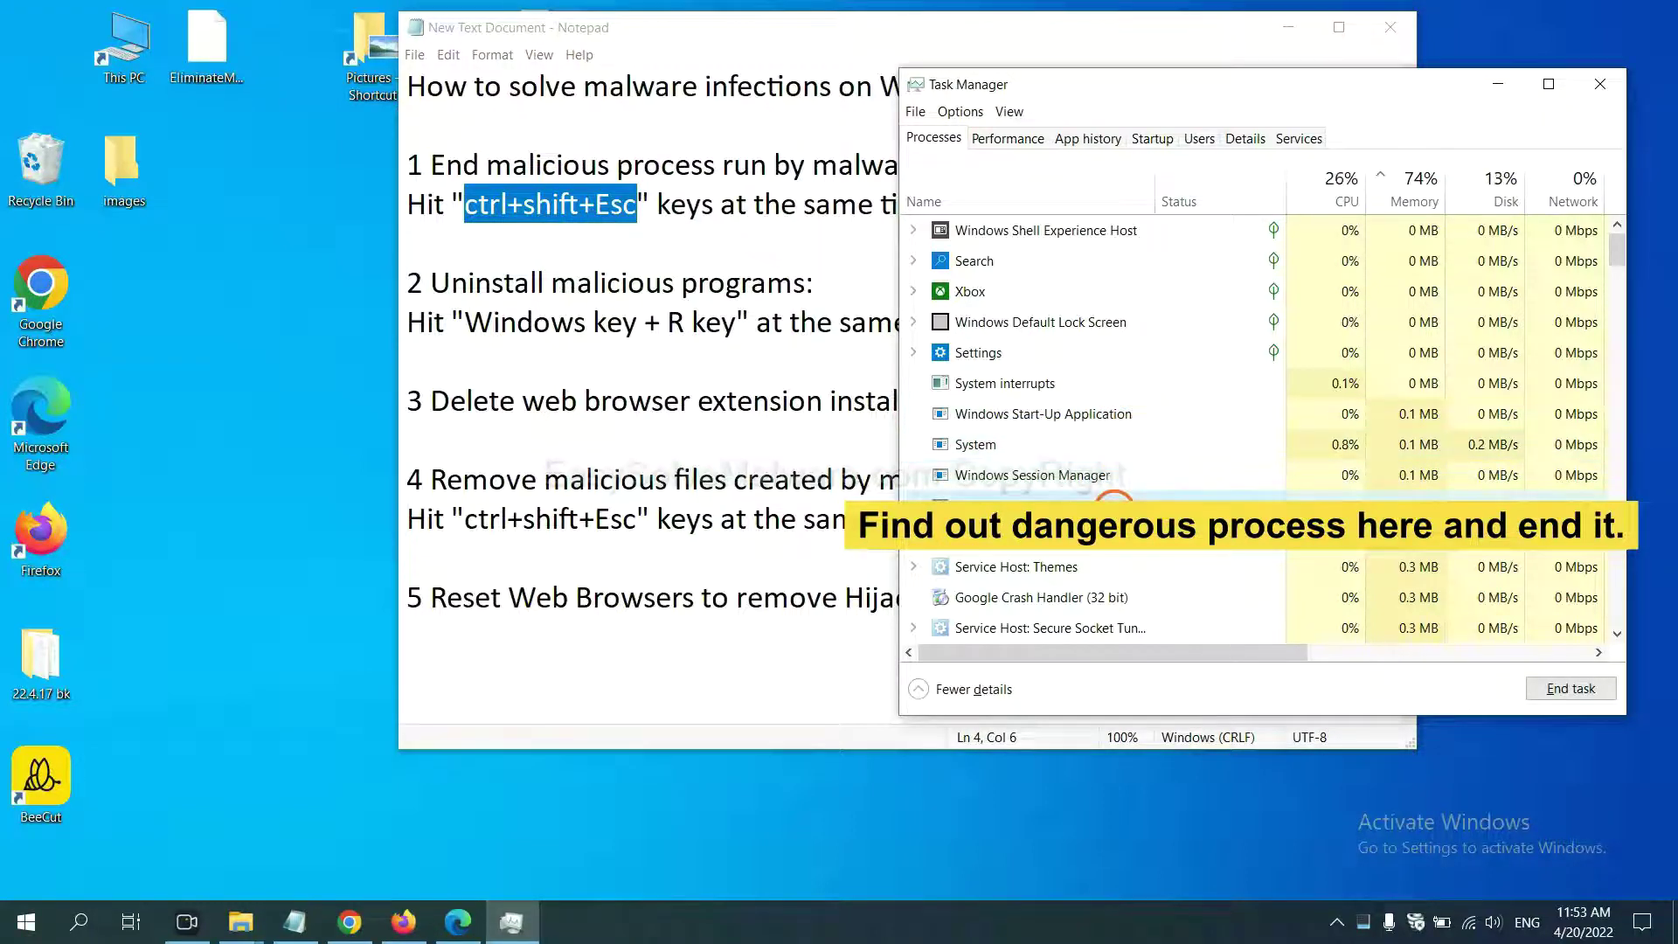
{"action": "left_click", "coordinate": [1581, 692]}
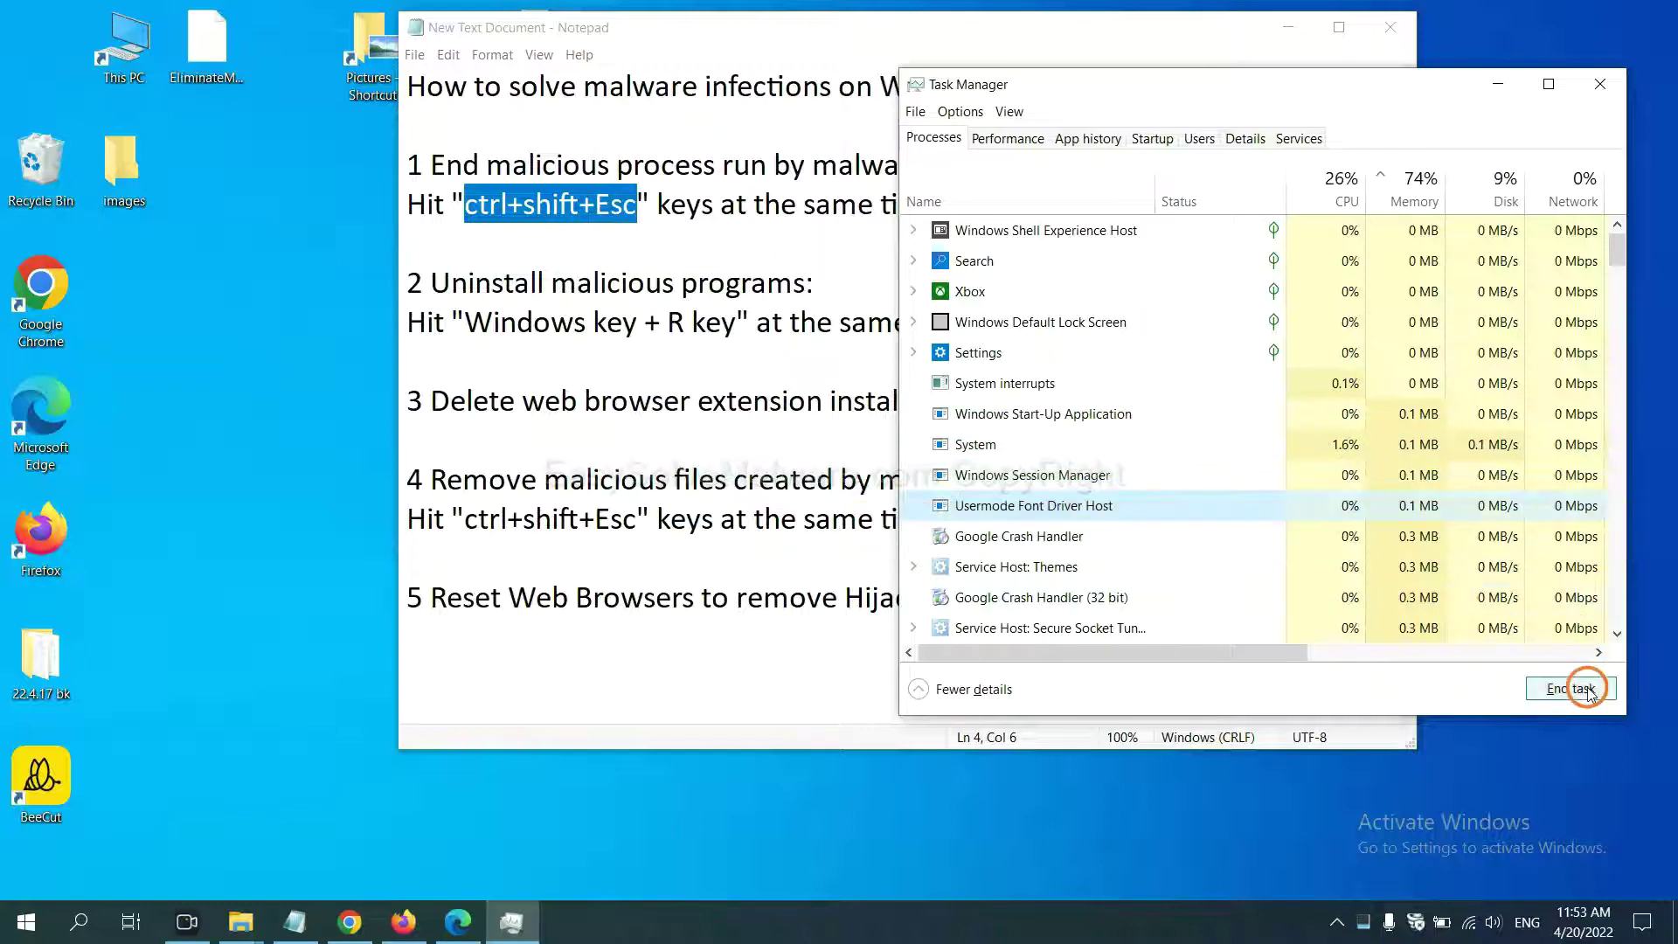
{"action": "left_click", "coordinate": [1593, 87]}
{"action": "left_click", "coordinate": [1042, 302]}
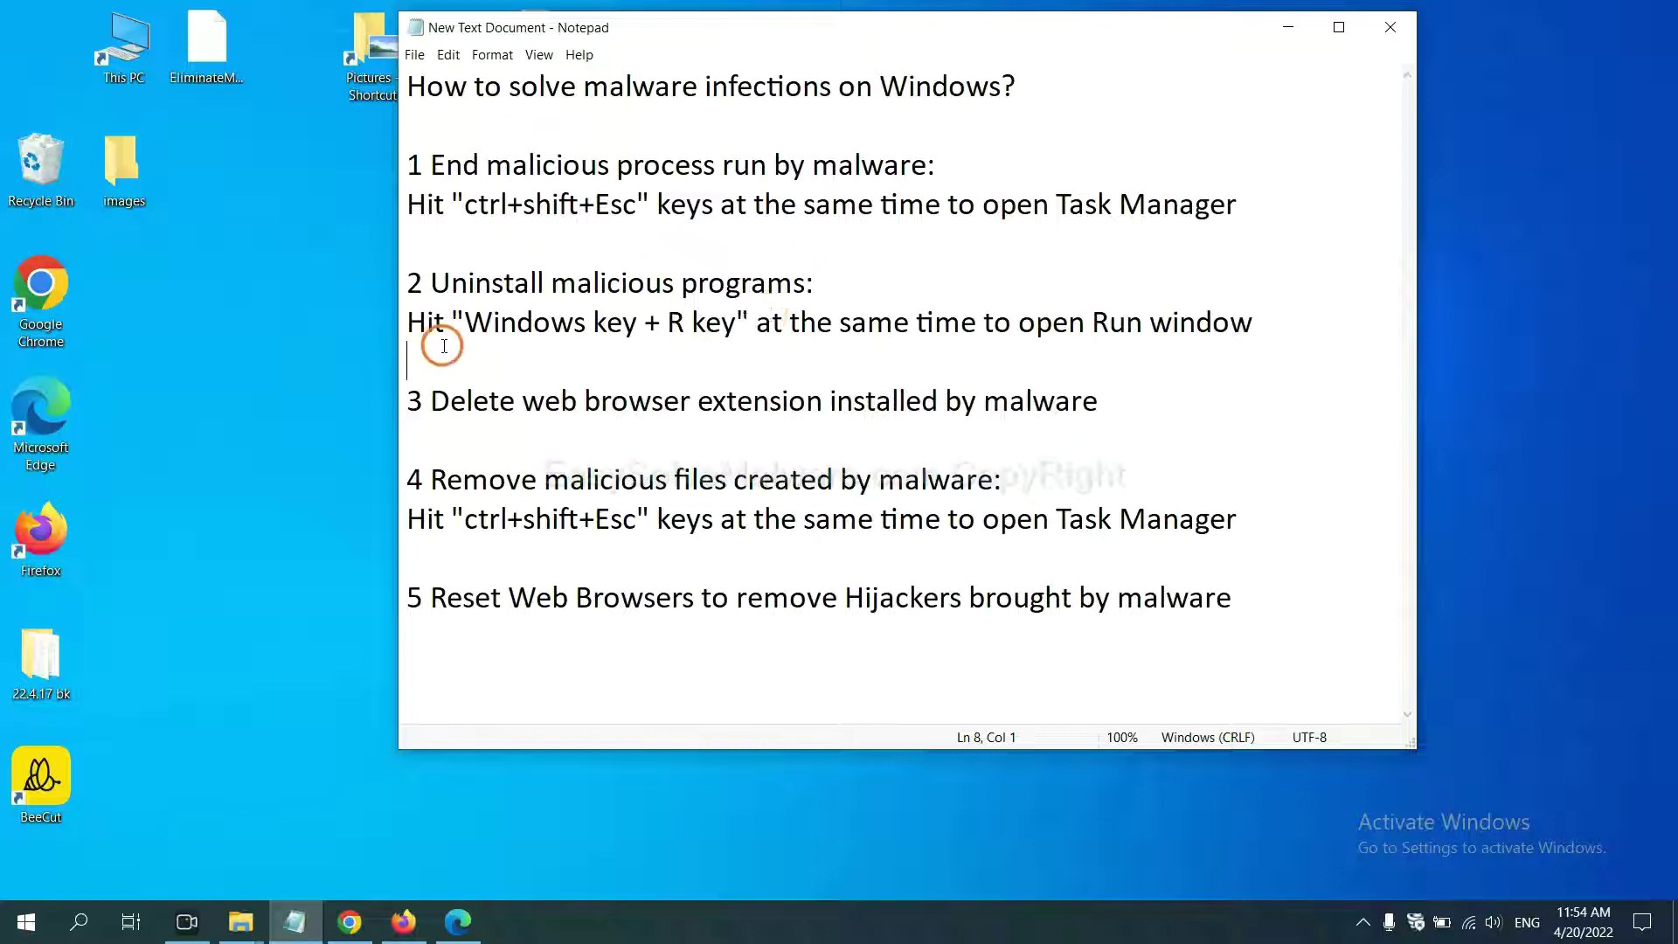
- Launch Control Panel from the Run dialog with the 'control panel' command
{"action": "left_click_drag", "start_coordinate": [461, 327], "coordinate": [731, 339]}
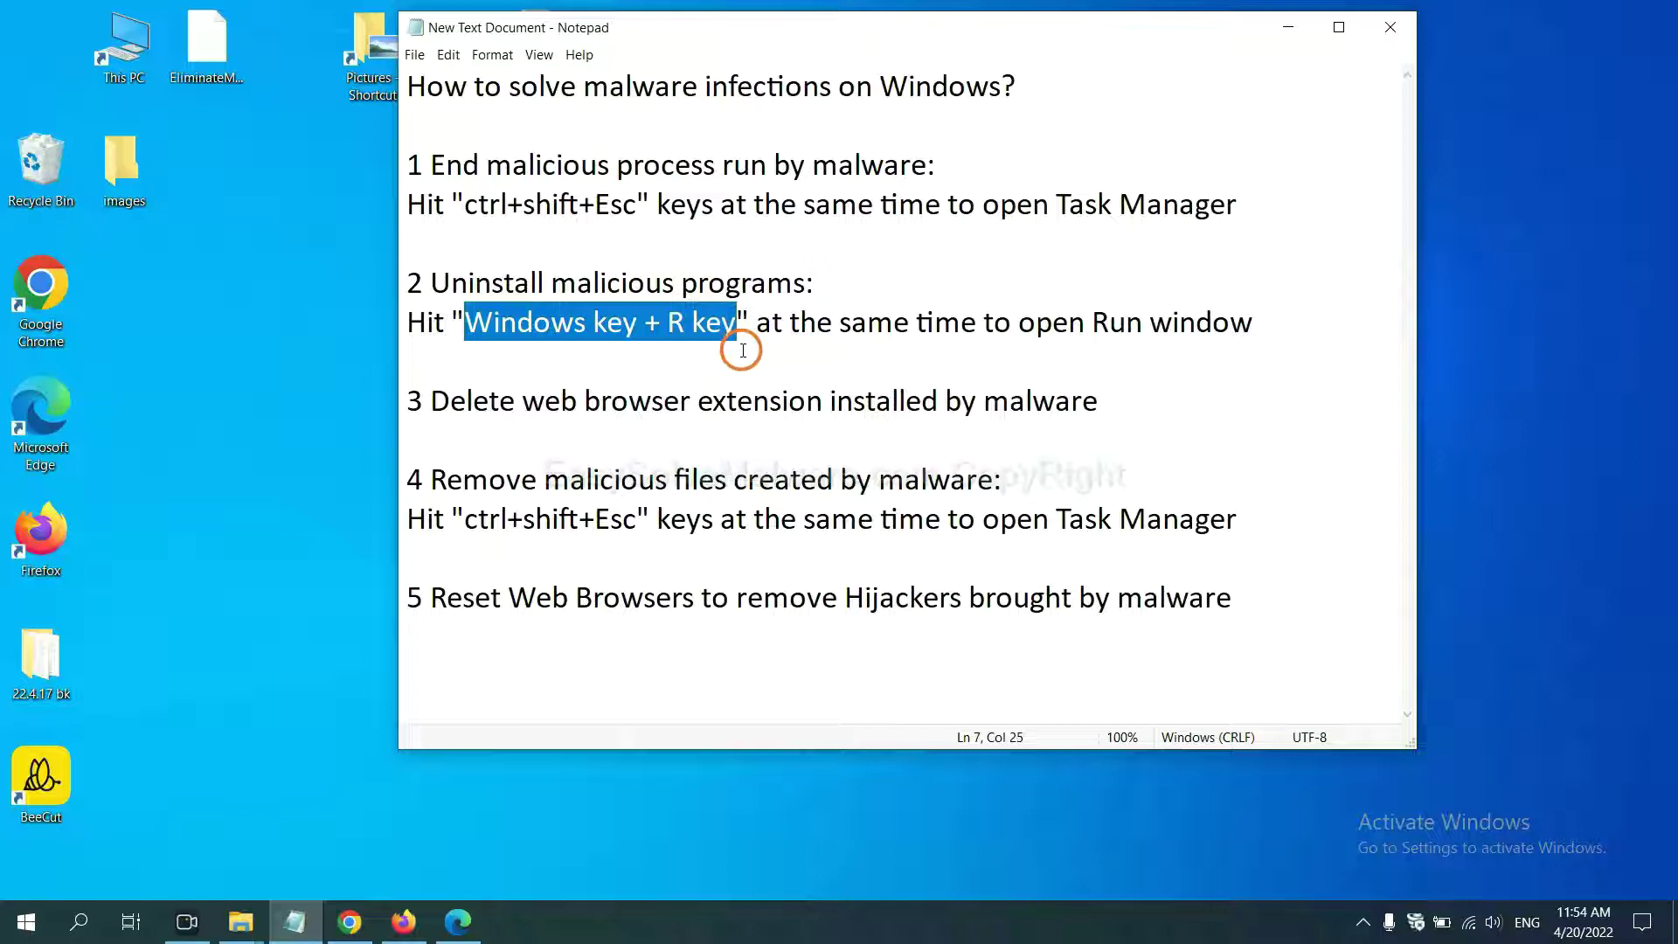
{"action": "key", "text": "super+r"}
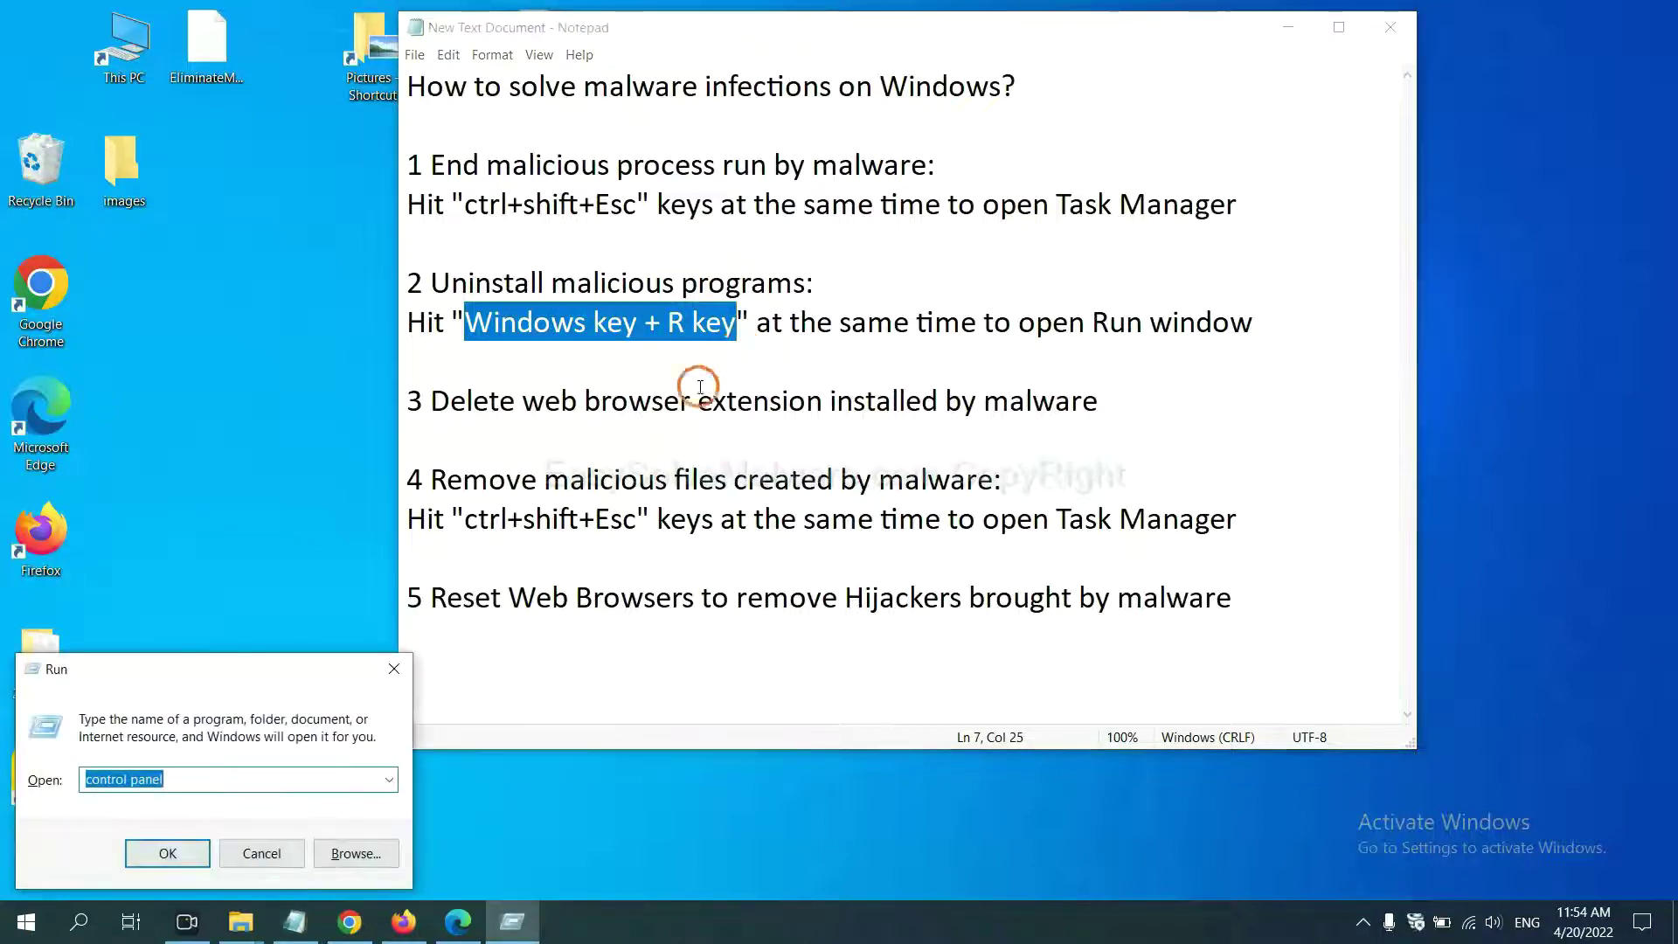
{"action": "left_click_drag", "start_coordinate": [185, 687], "coordinate": [1282, 292]}
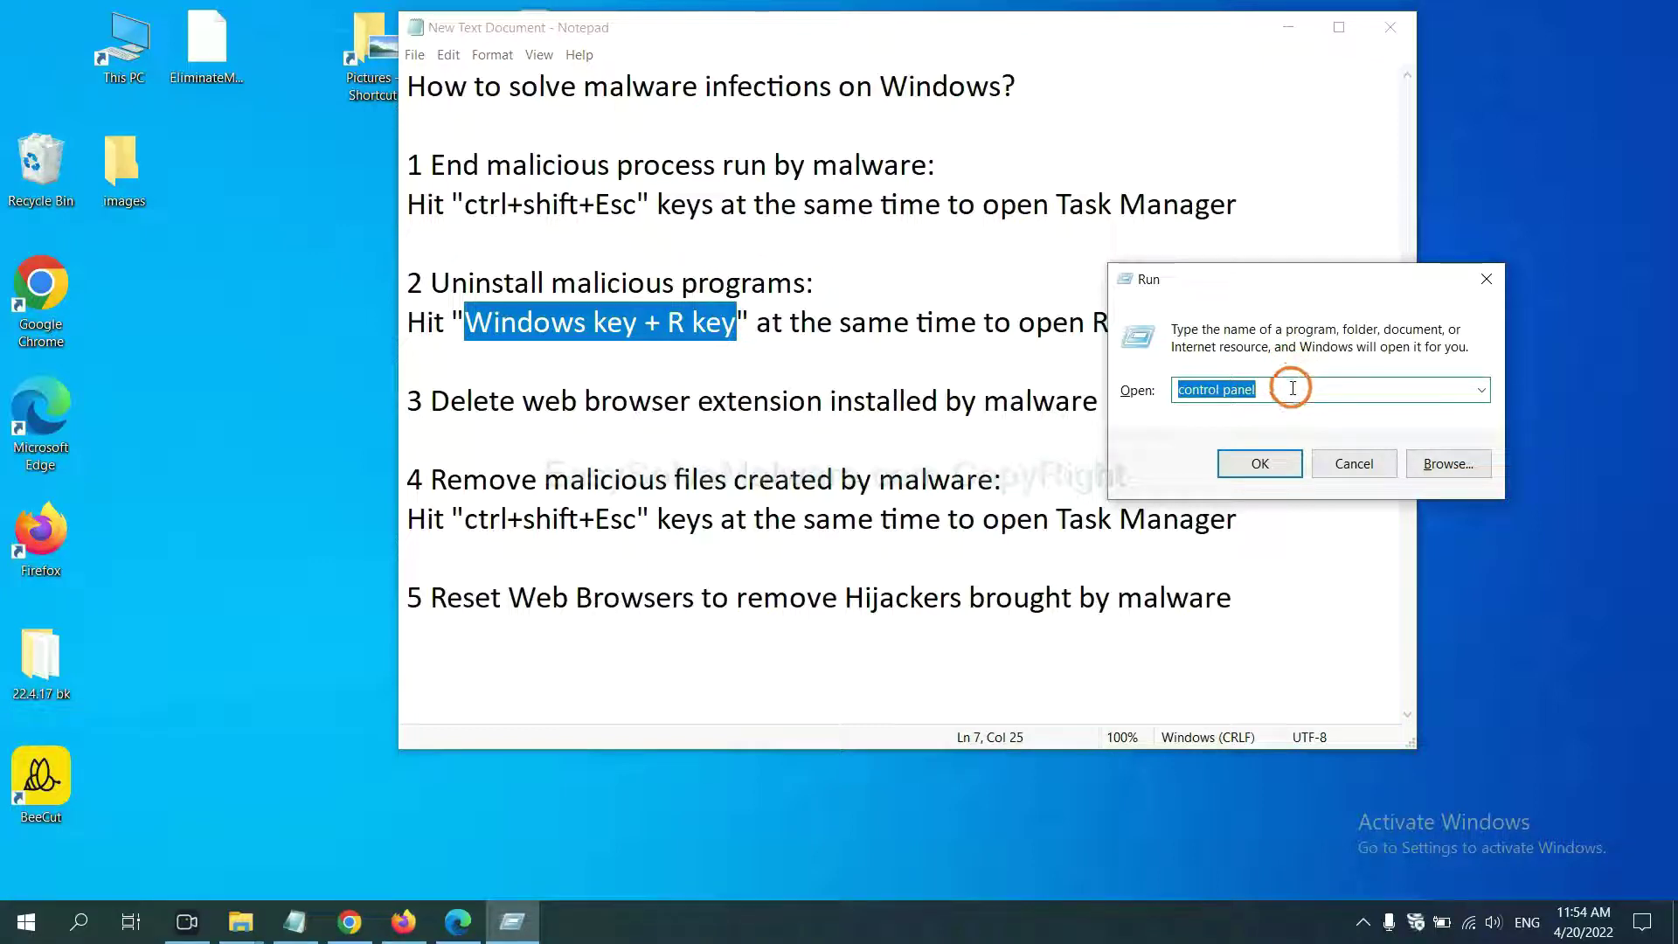
{"action": "left_click", "coordinate": [1291, 389]}
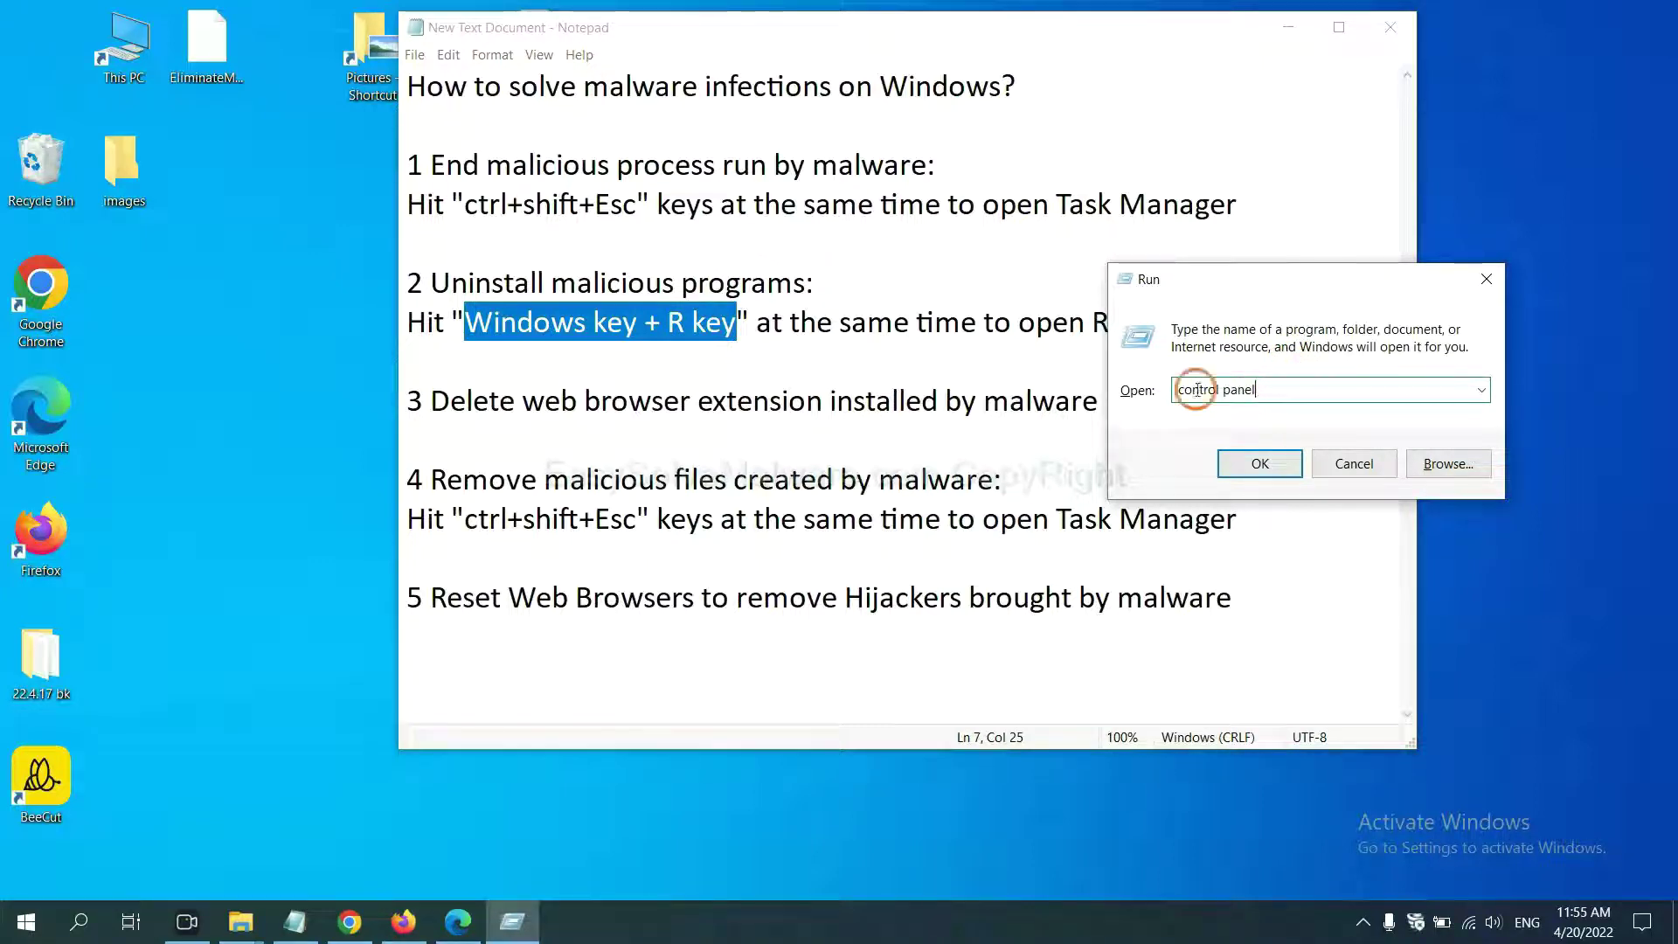
{"action": "left_click_drag", "start_coordinate": [1197, 389], "coordinate": [1152, 392]}
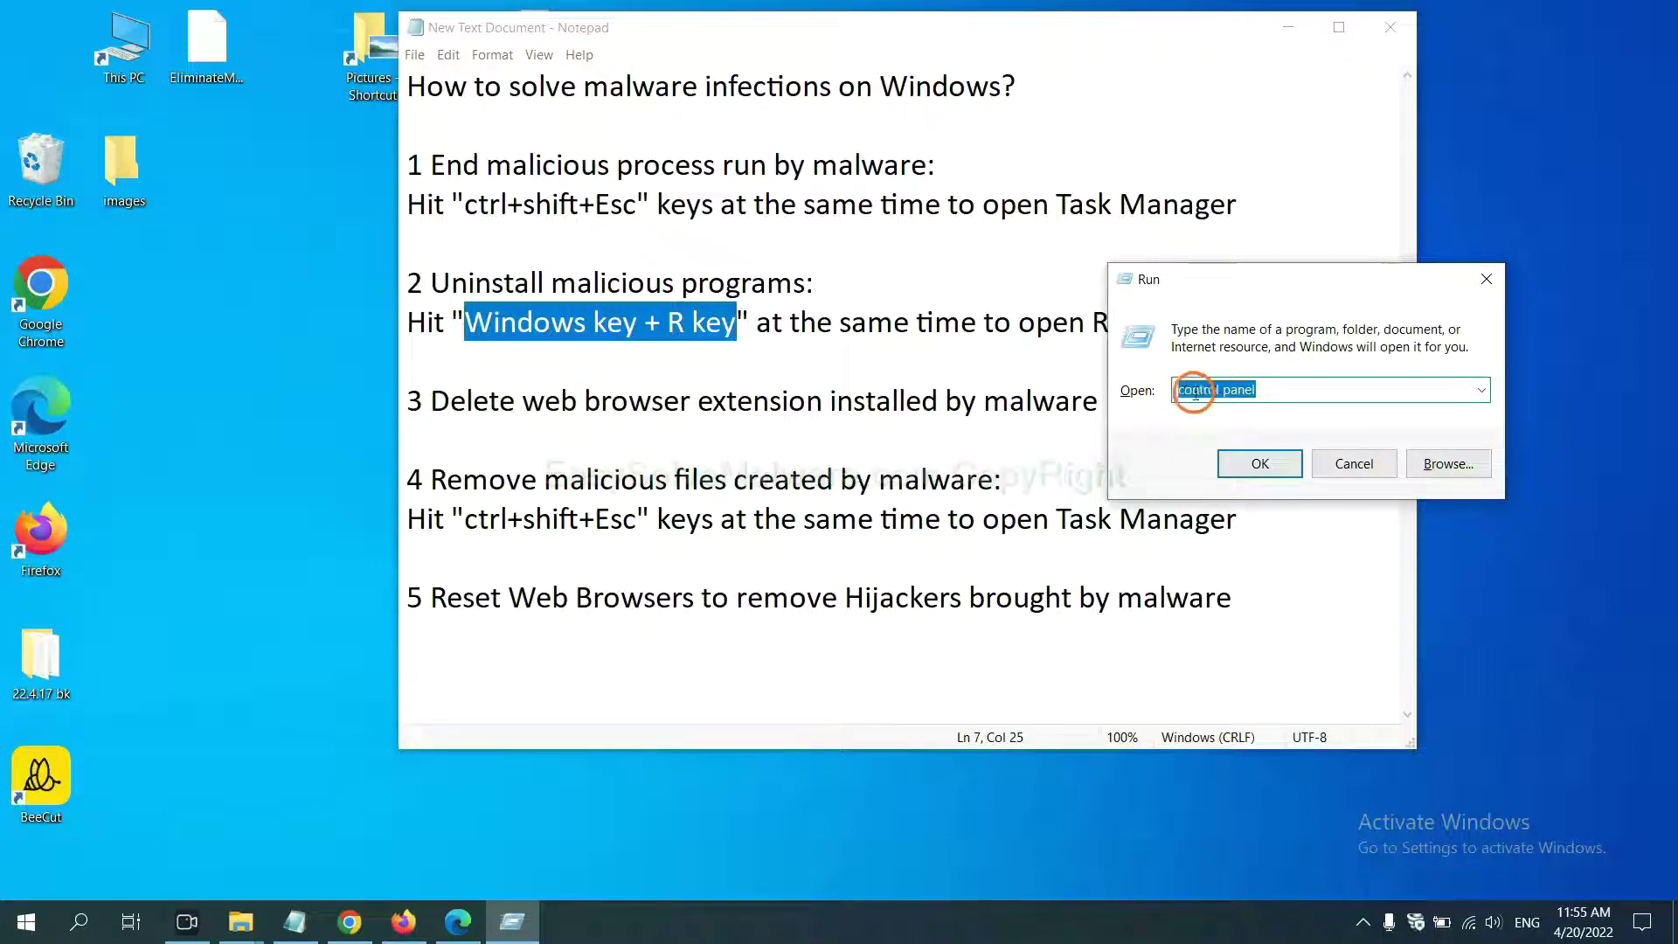
{"action": "left_click", "coordinate": [1267, 481]}
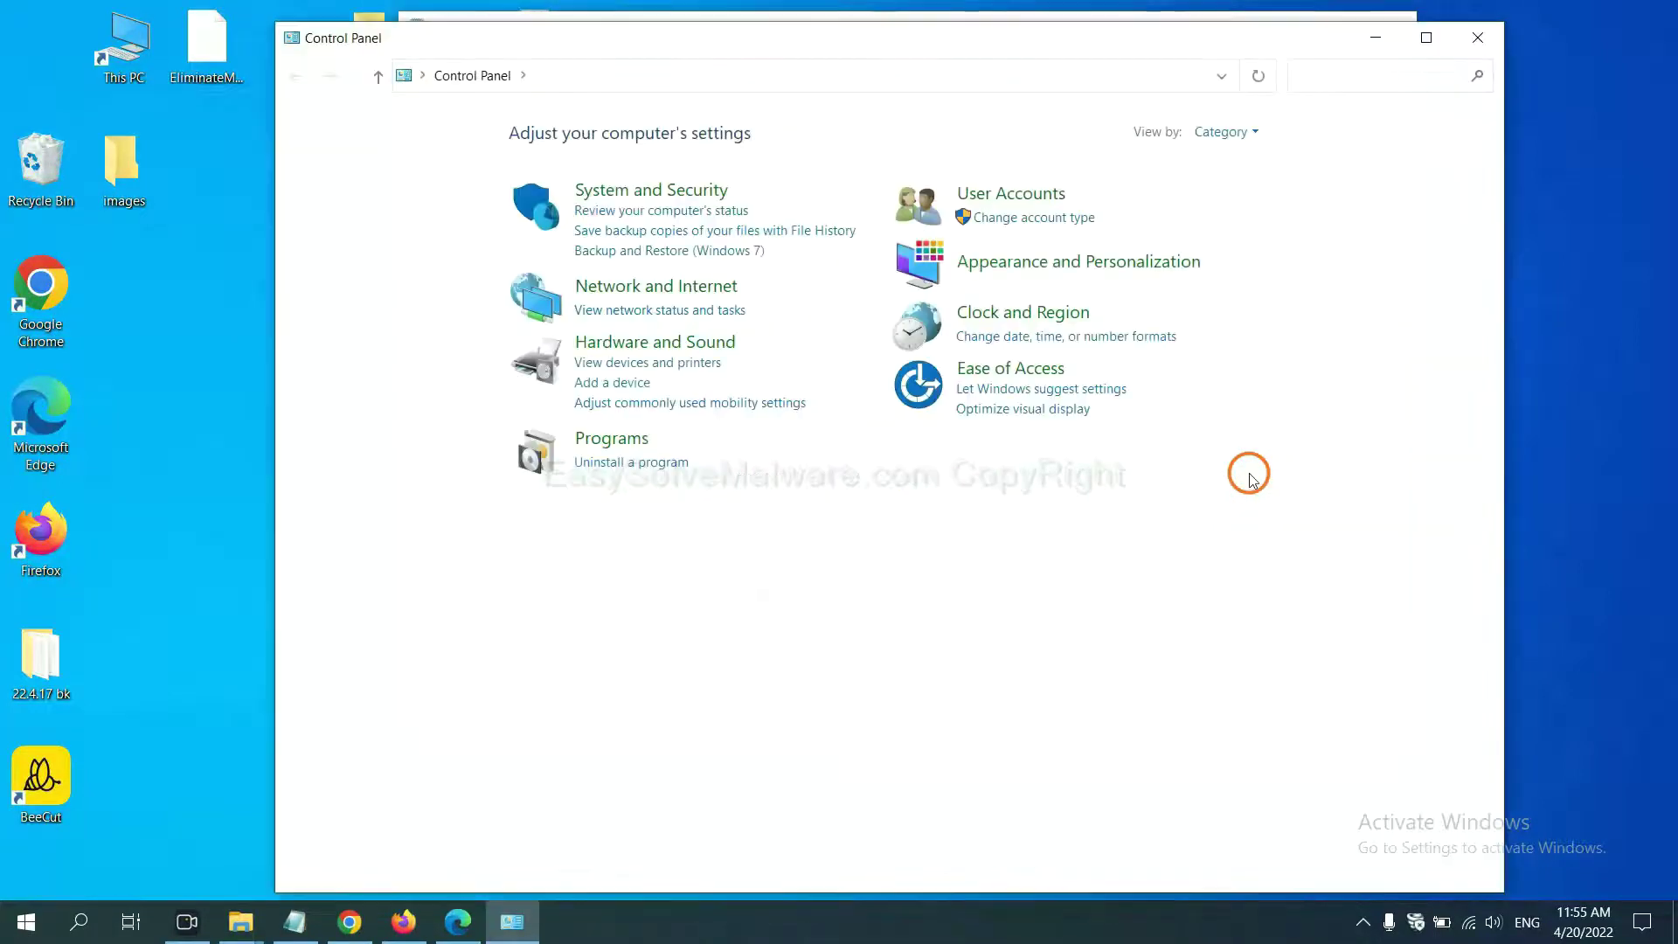
- Review installed programs, selecting Xiph.Org Open Codecs, then close Programs and Features
{"action": "left_click", "coordinate": [663, 472]}
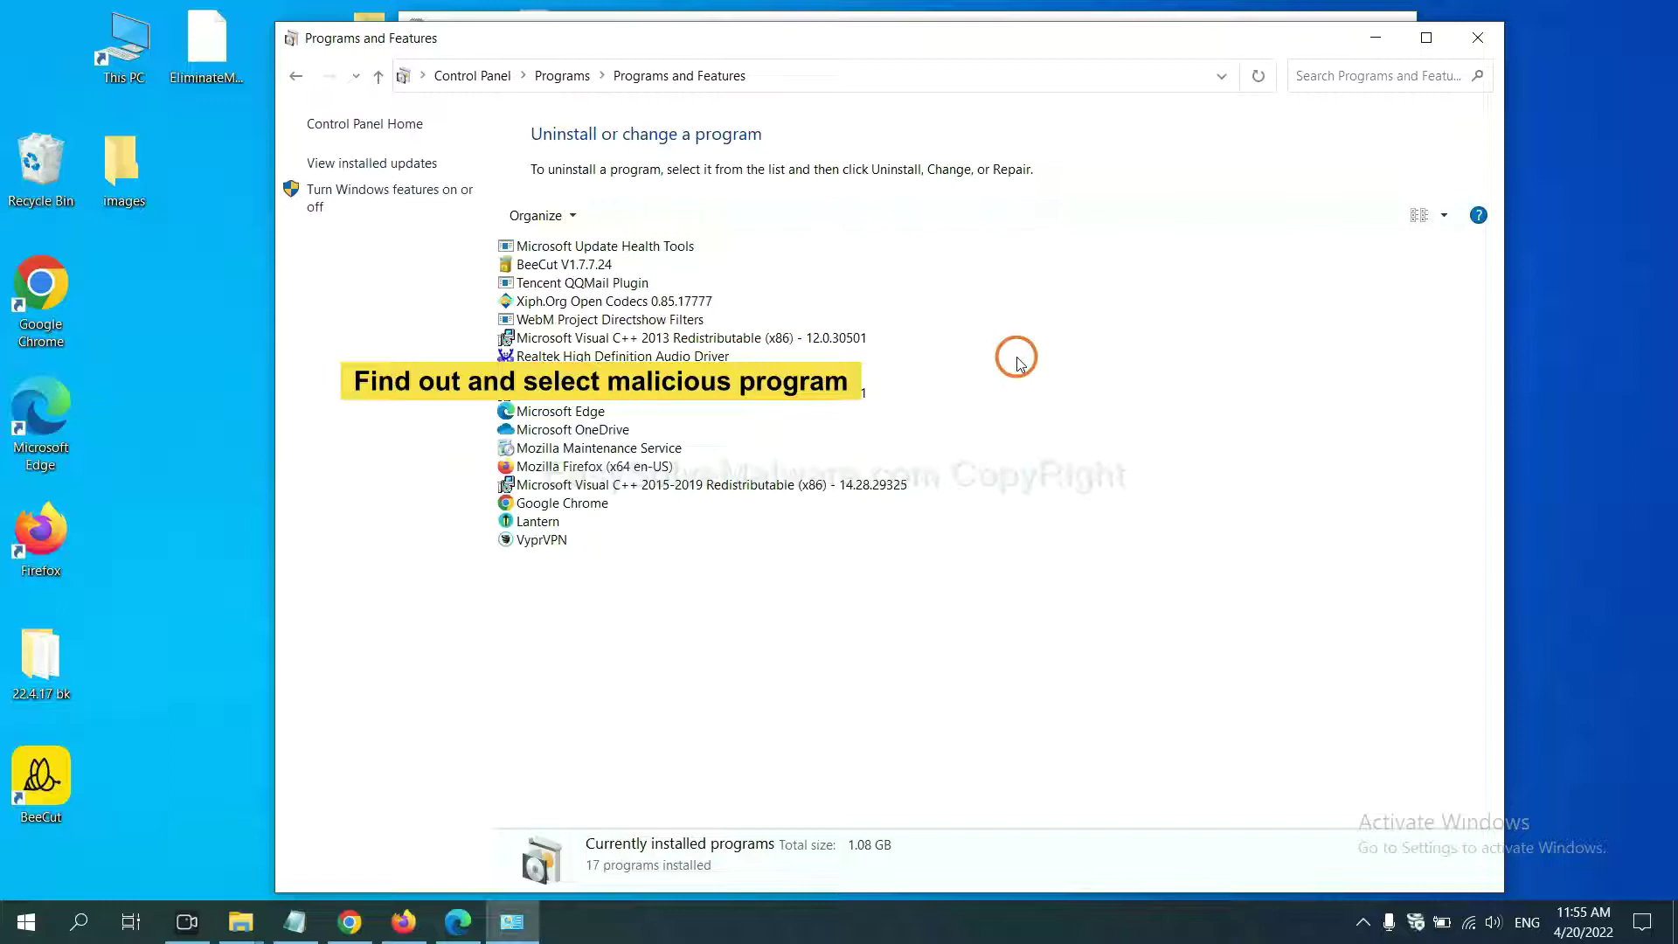
{"action": "left_click", "coordinate": [660, 302]}
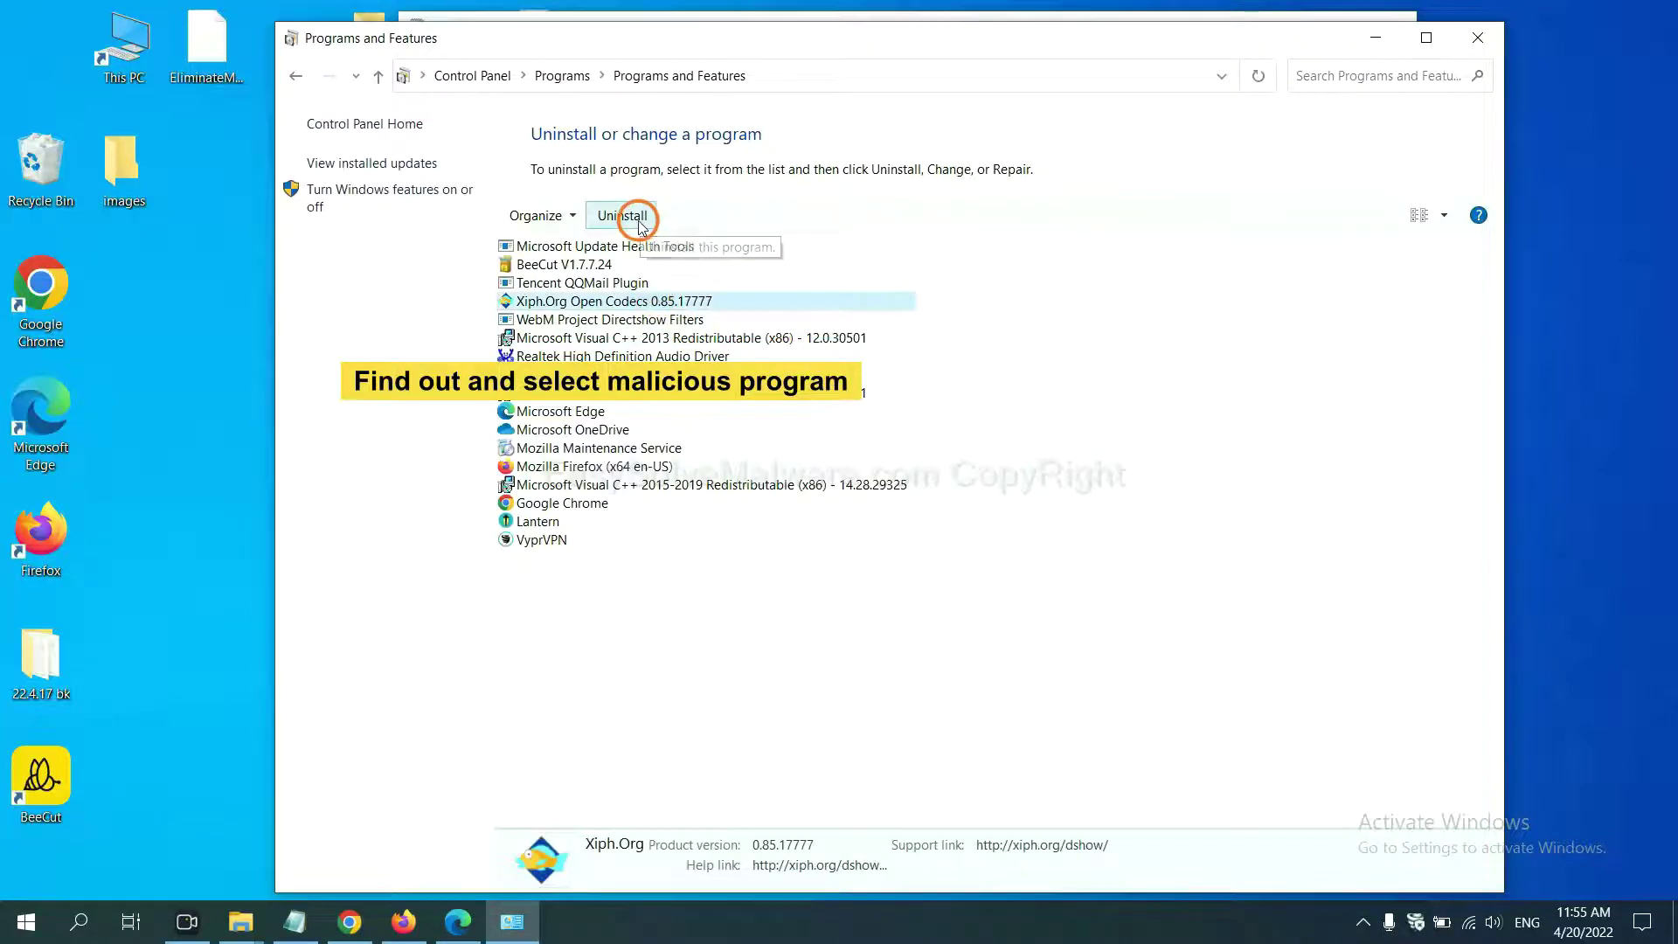
{"action": "left_click", "coordinate": [1489, 46]}
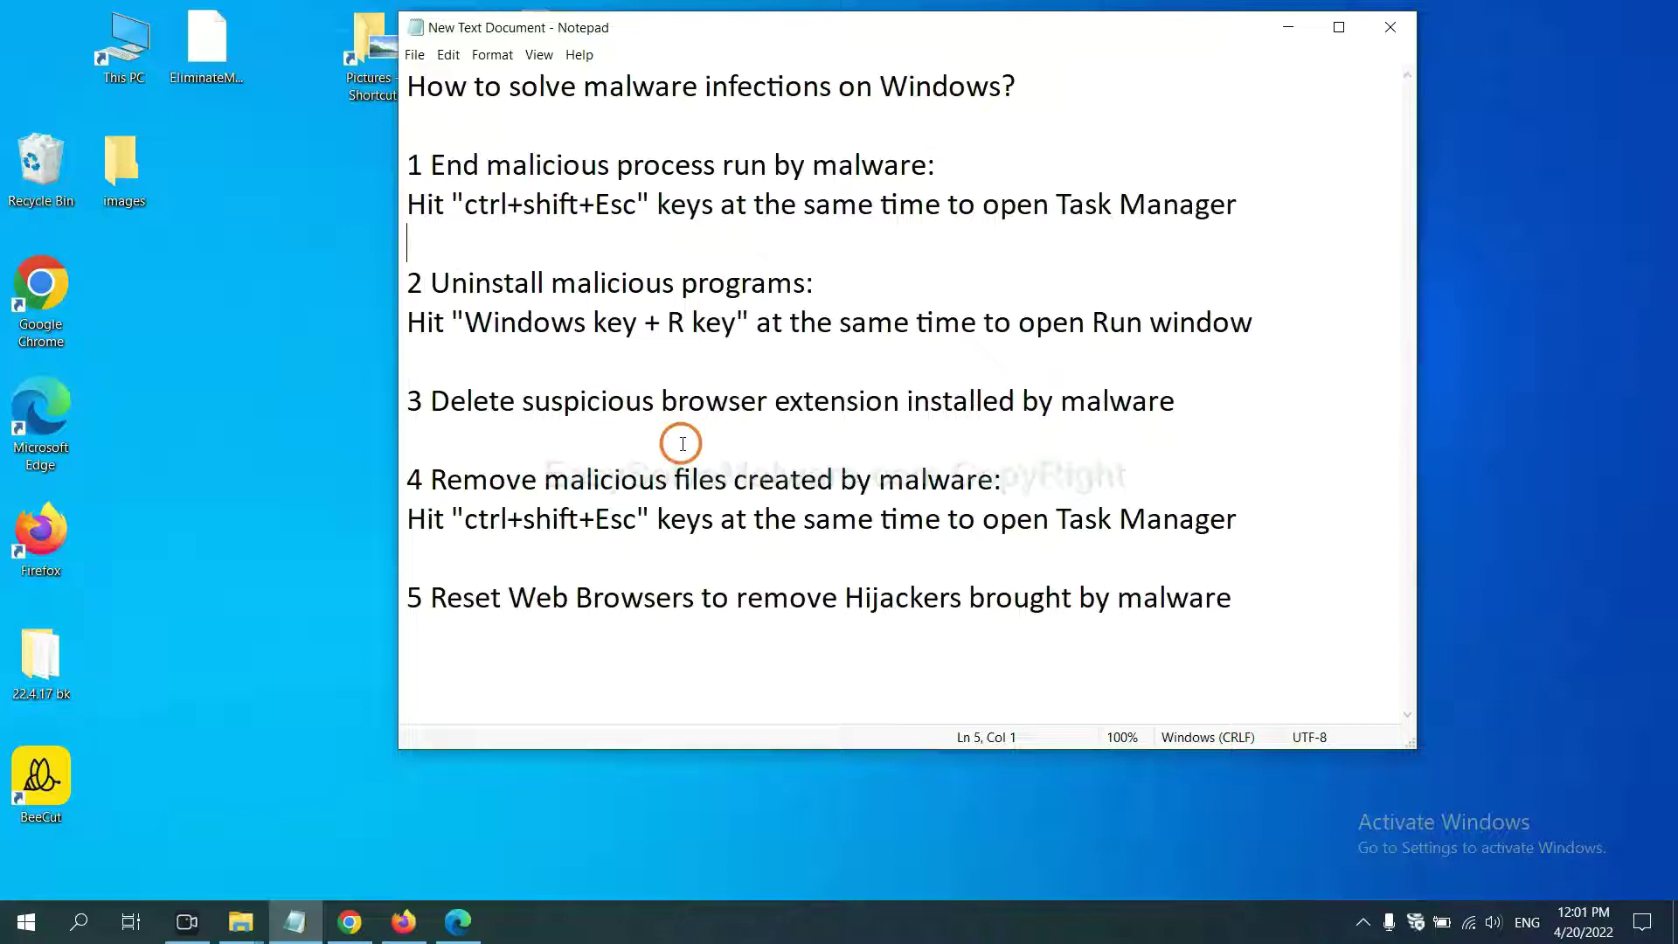
- Show Chrome's installed extensions via More tools > Extensions
{"action": "left_click", "coordinate": [349, 922]}
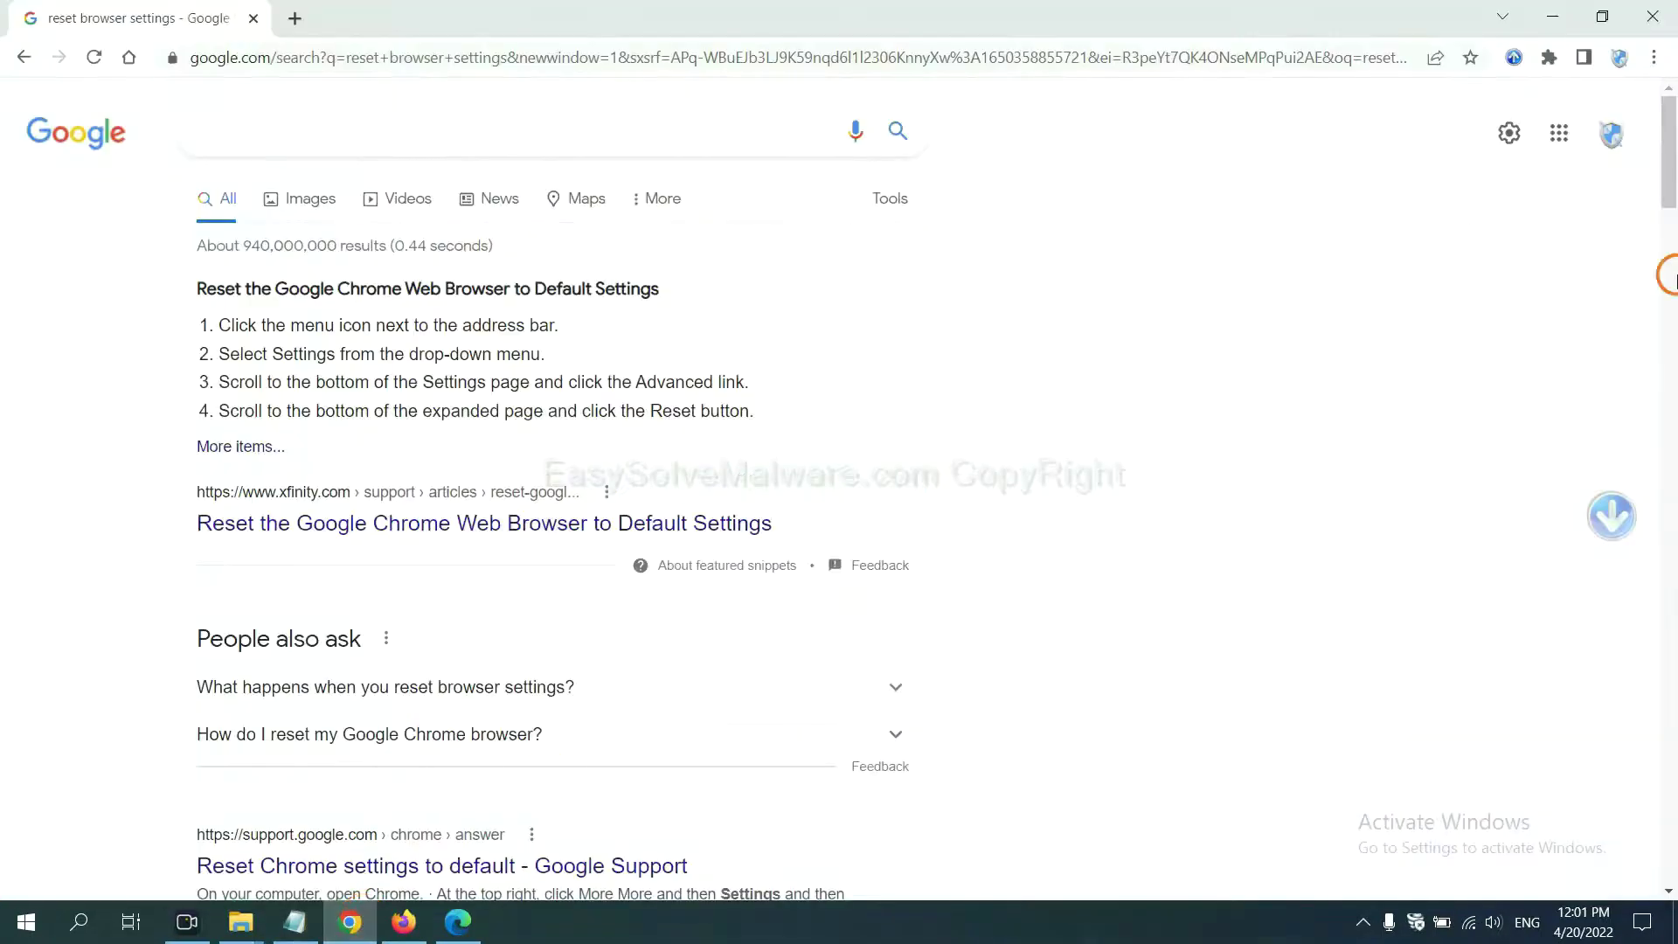
{"action": "left_click", "coordinate": [1654, 58]}
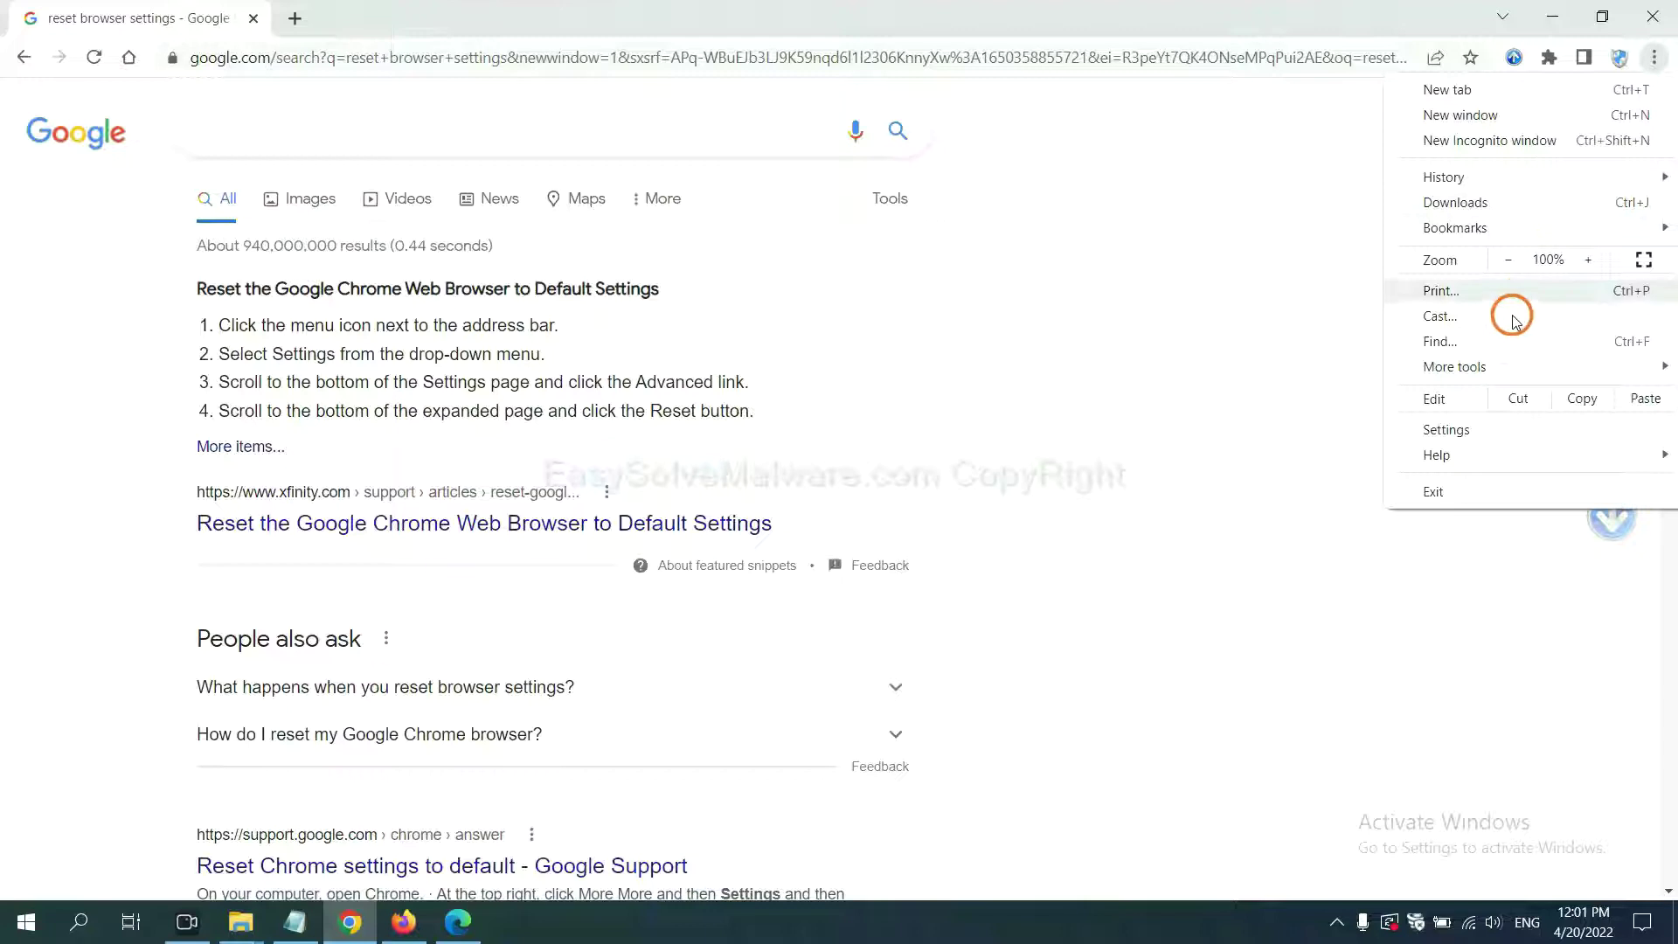
{"action": "mouse_move", "coordinate": [1455, 368]}
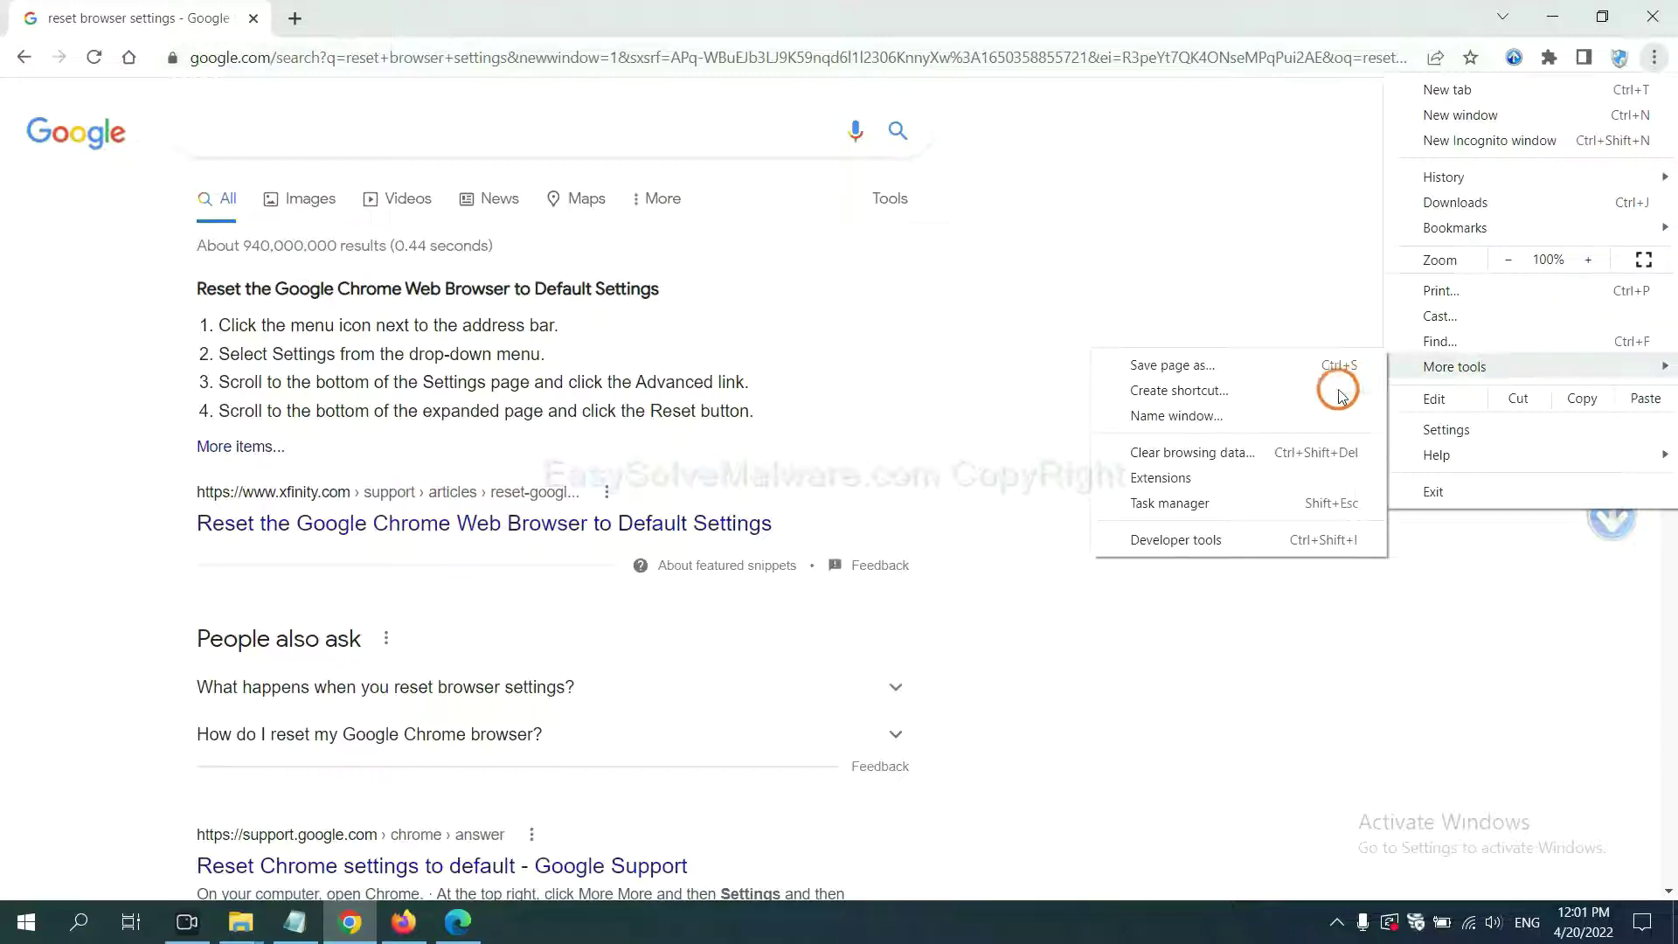
{"action": "left_click", "coordinate": [1238, 475]}
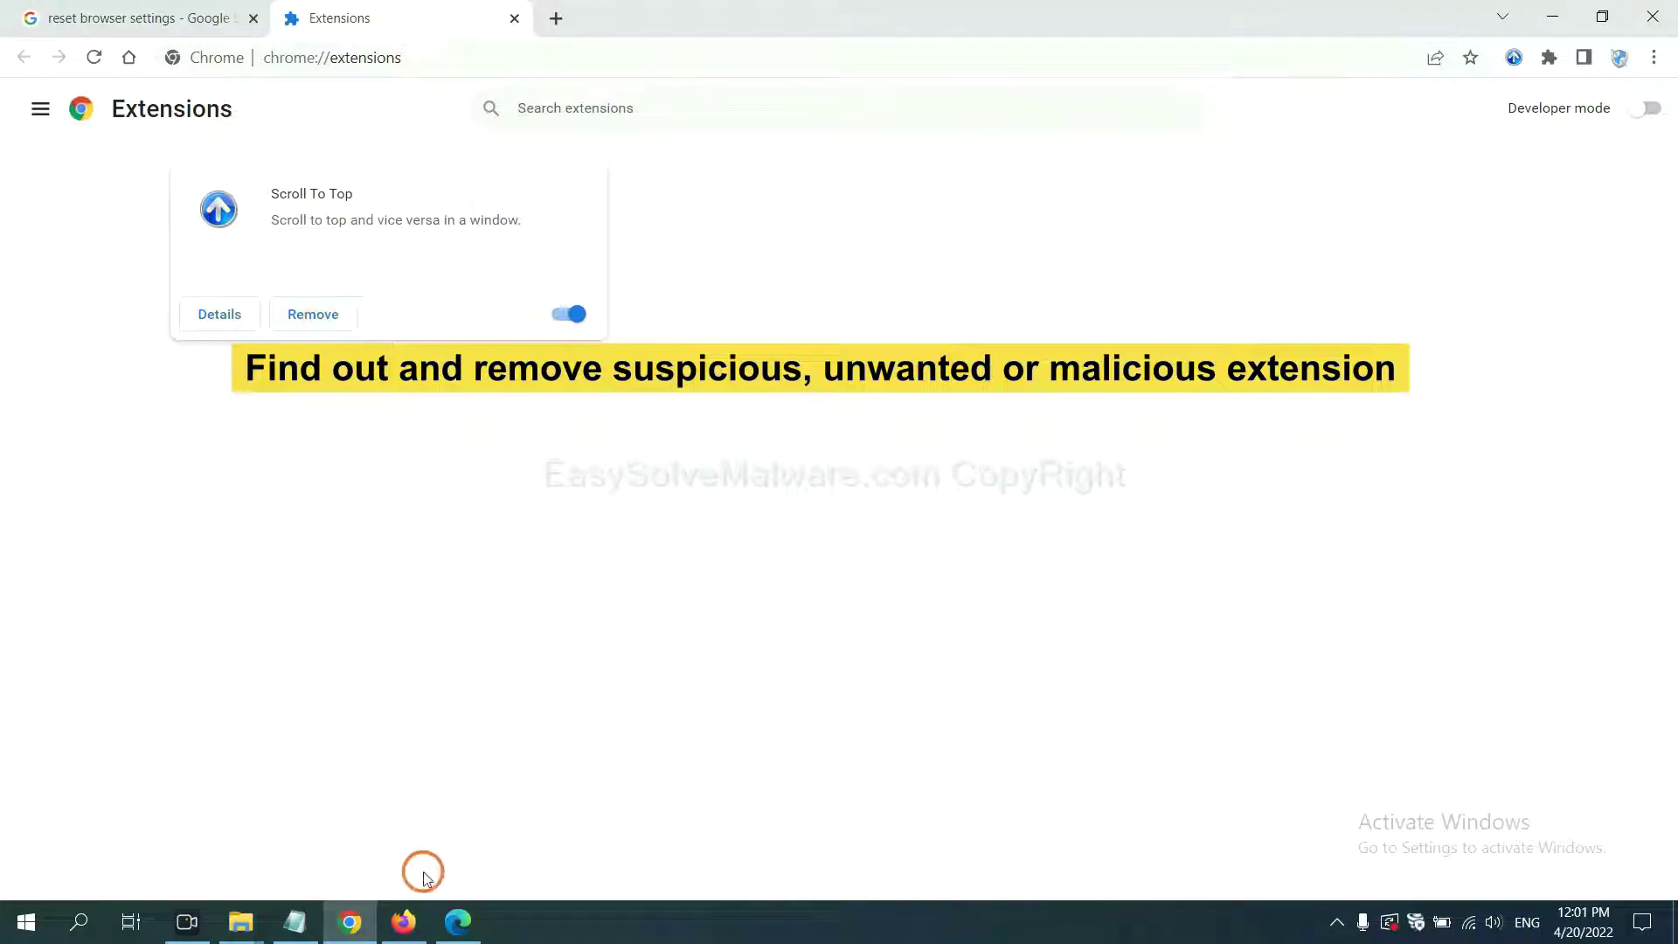
- Show Firefox's add-ons and bring up removal options for GIPHY for Firefox, then move to Edge
{"action": "left_click", "coordinate": [402, 922]}
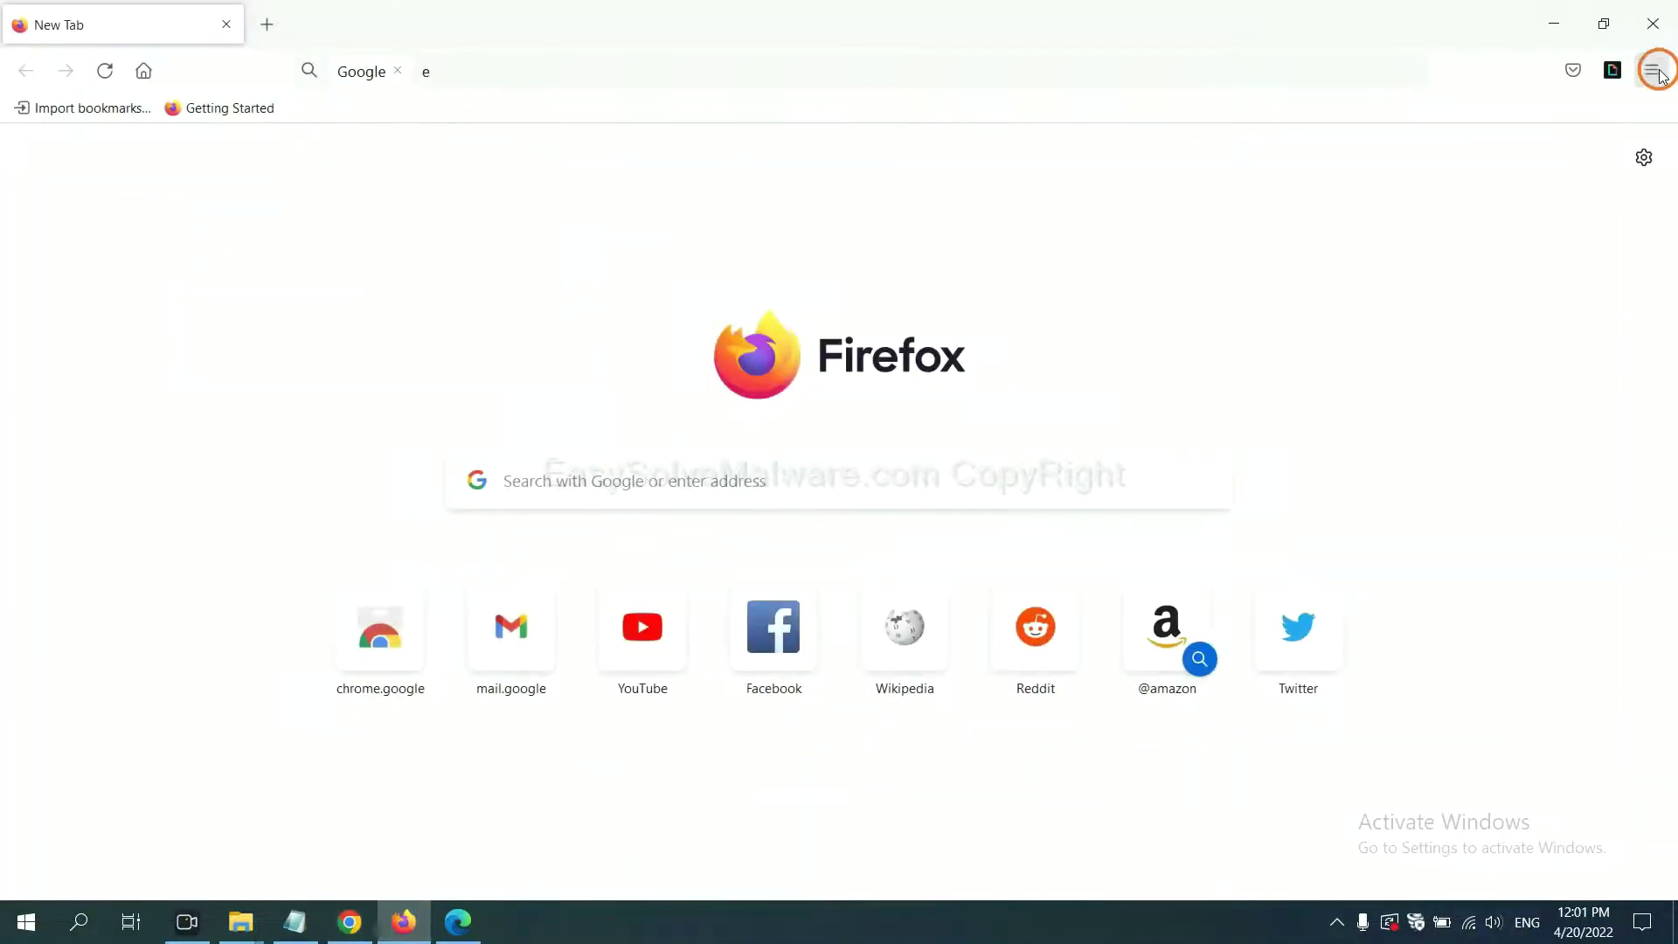
{"action": "left_click", "coordinate": [1655, 72]}
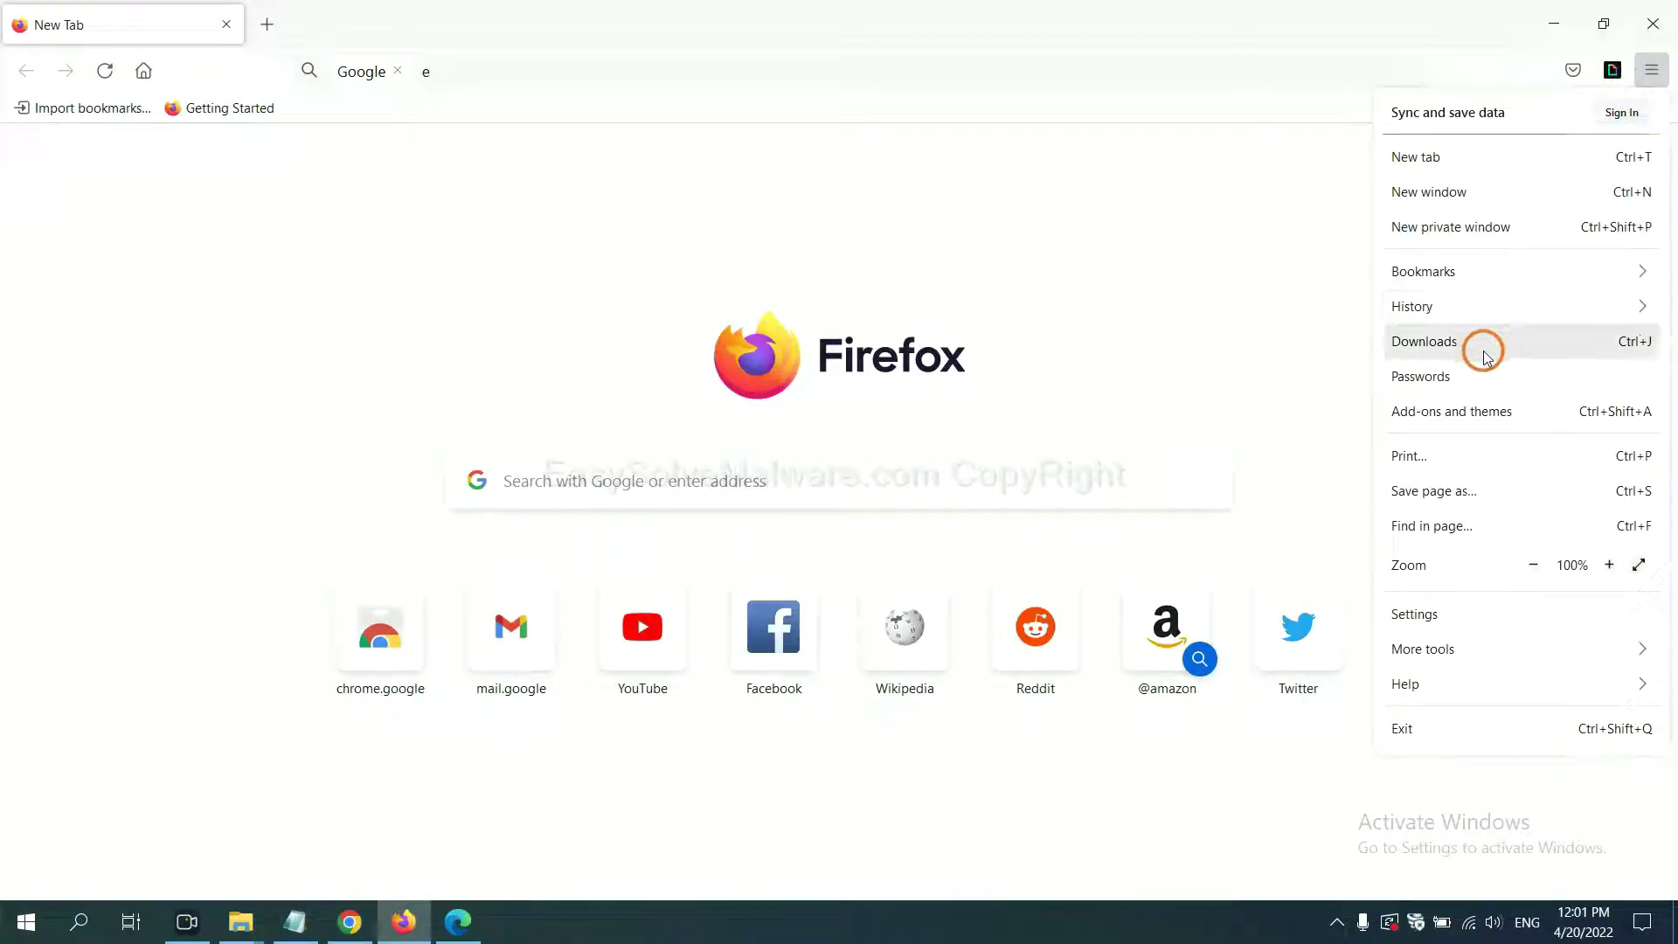
{"action": "left_click", "coordinate": [1469, 421]}
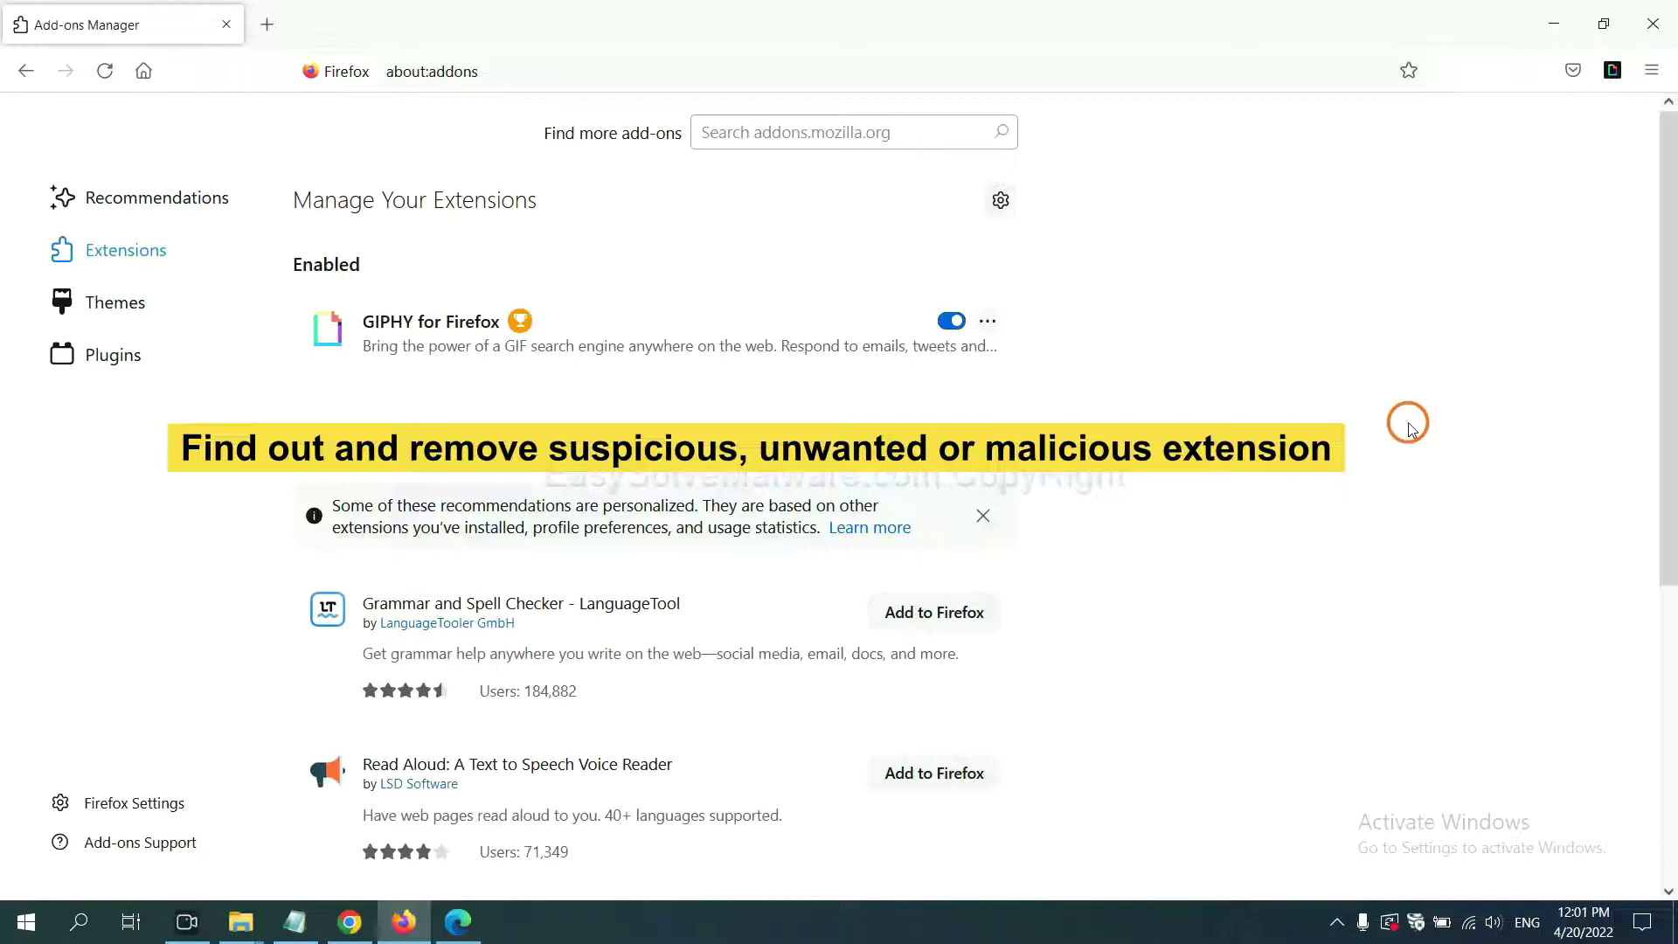
{"action": "left_click", "coordinate": [988, 322]}
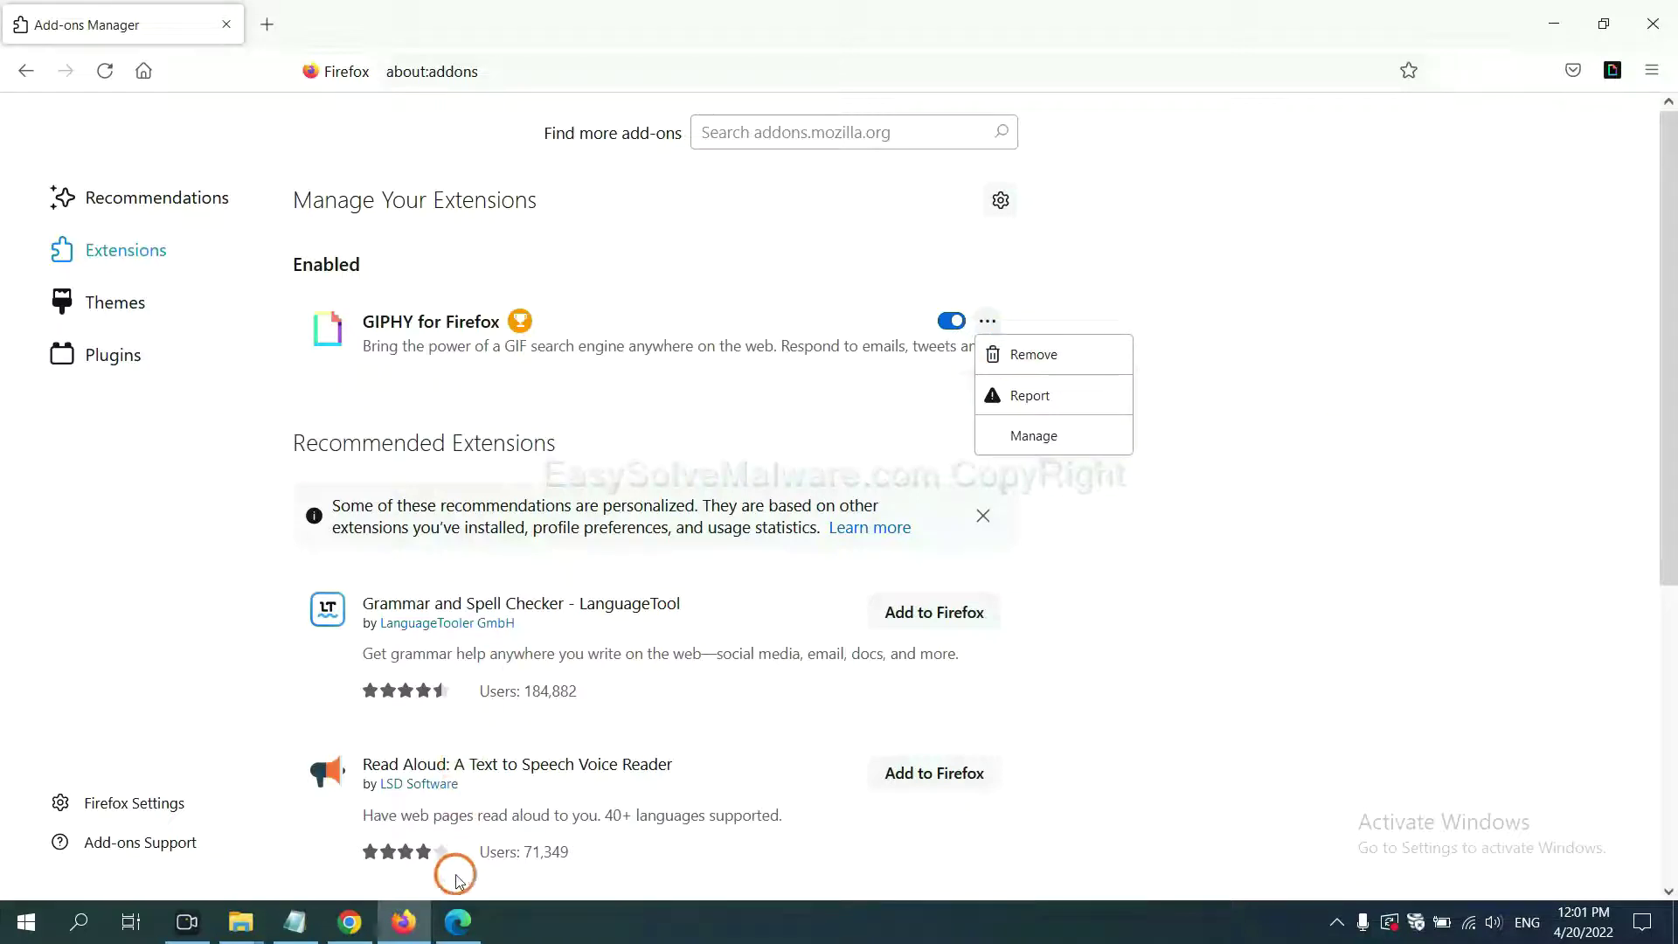
{"action": "left_click", "coordinate": [457, 925]}
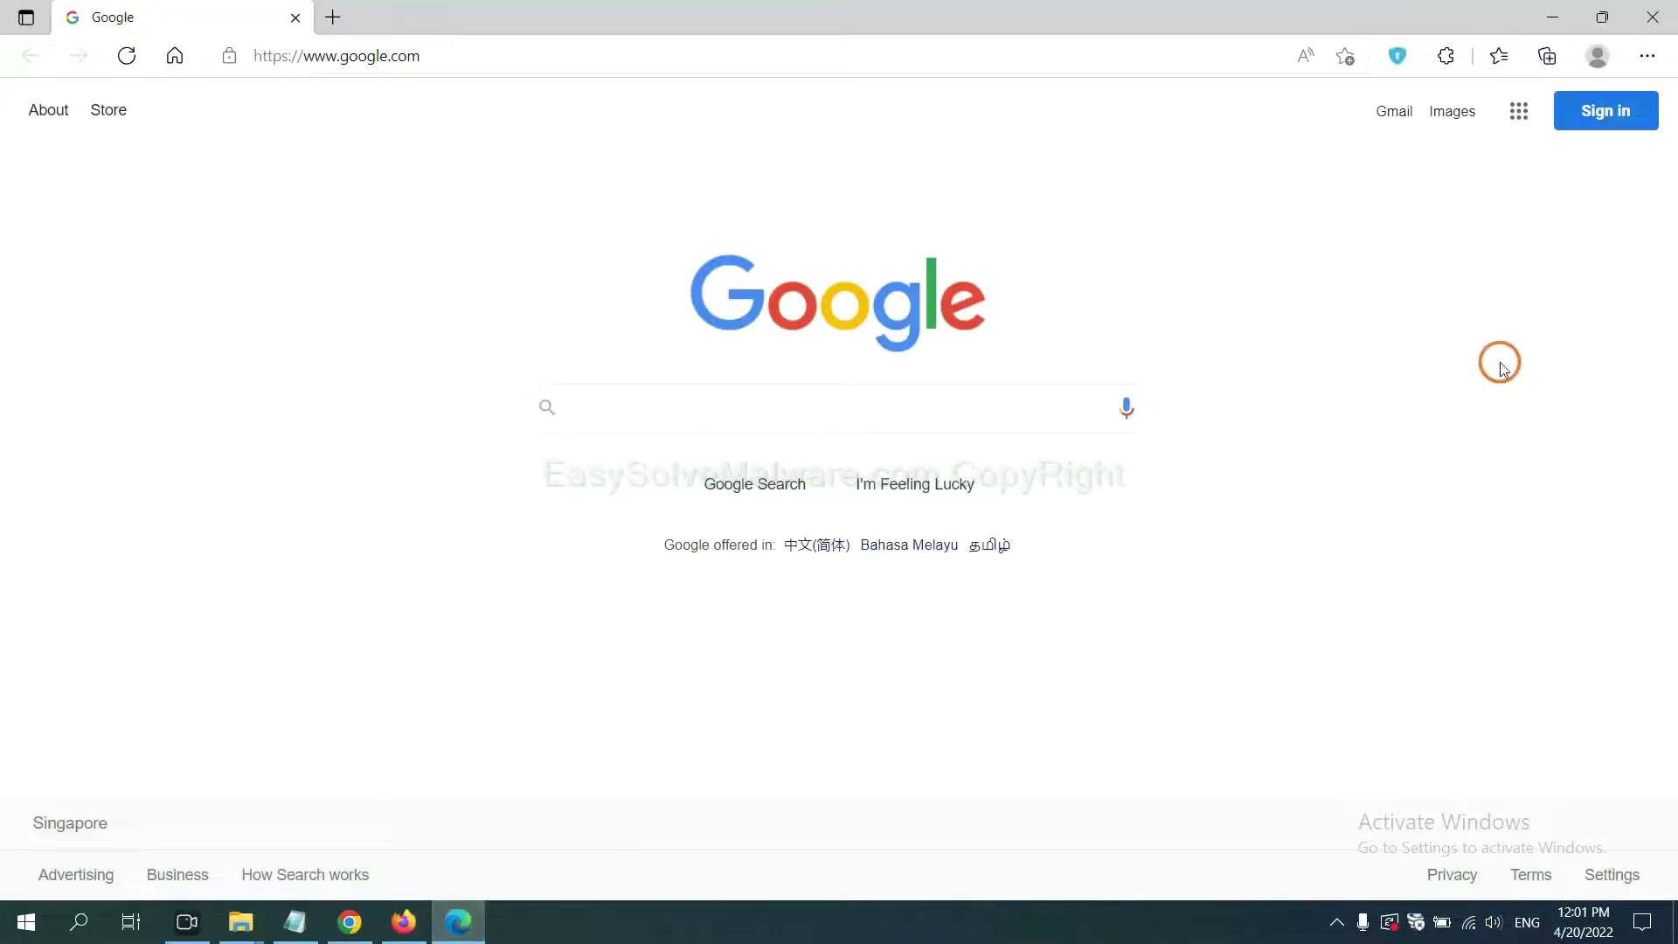
- Remove the ArcVpn Free Fast VPN Proxy extension from Edge's extensions page and confirm
{"action": "left_click", "coordinate": [1645, 59]}
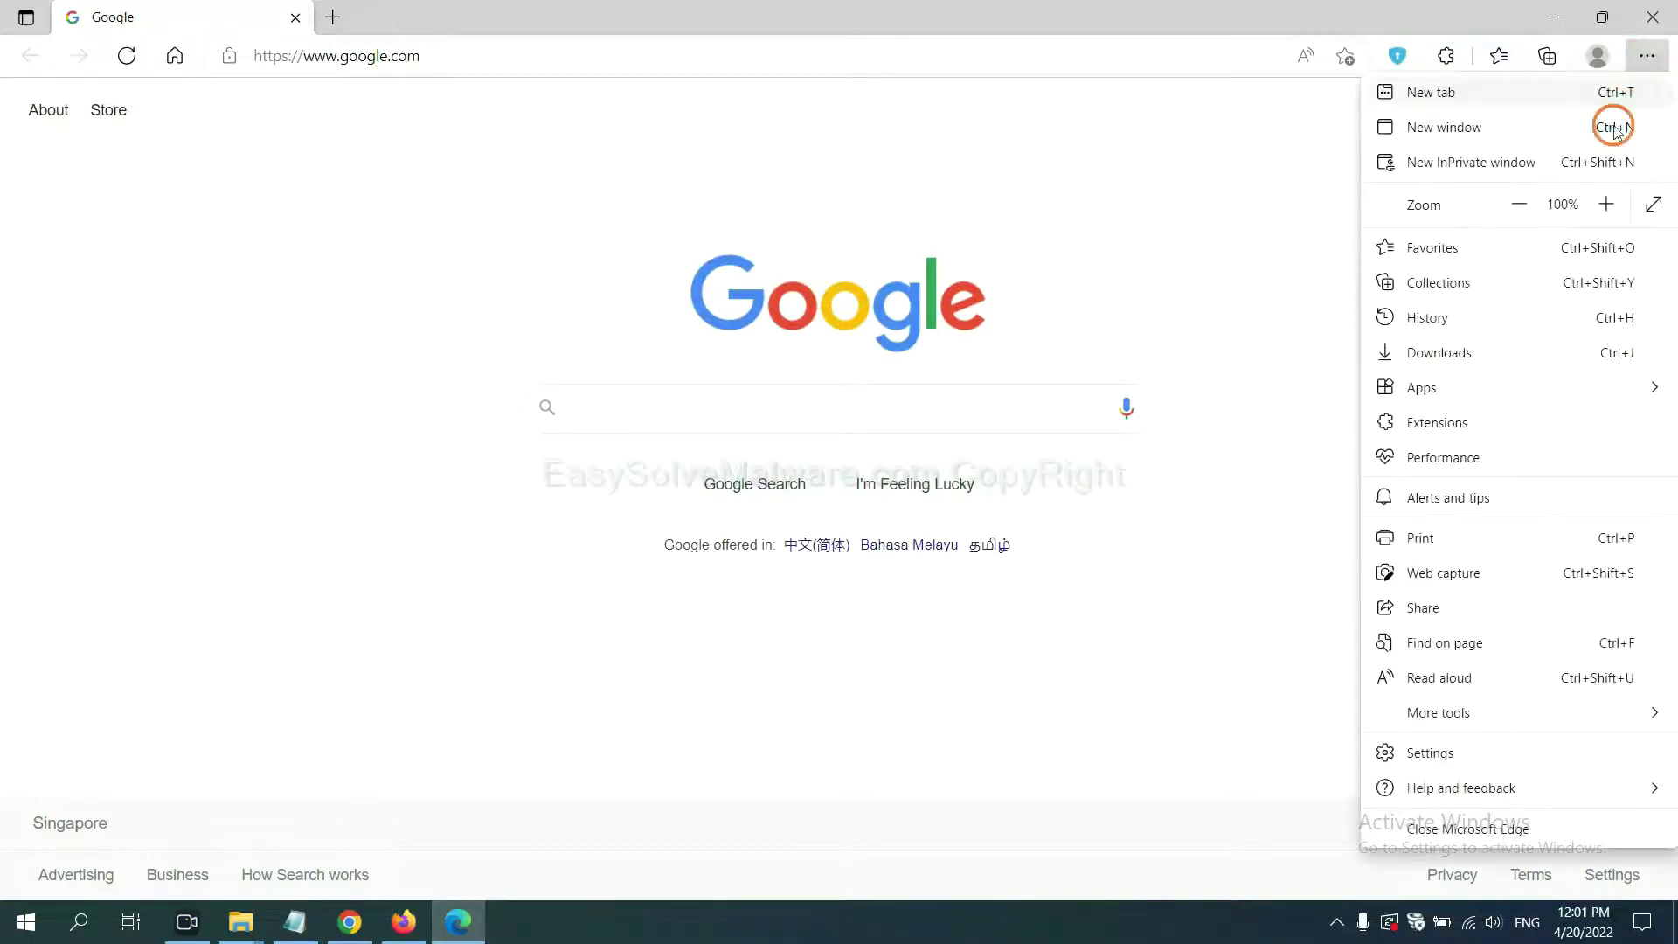
{"action": "right_click", "coordinate": [1446, 427]}
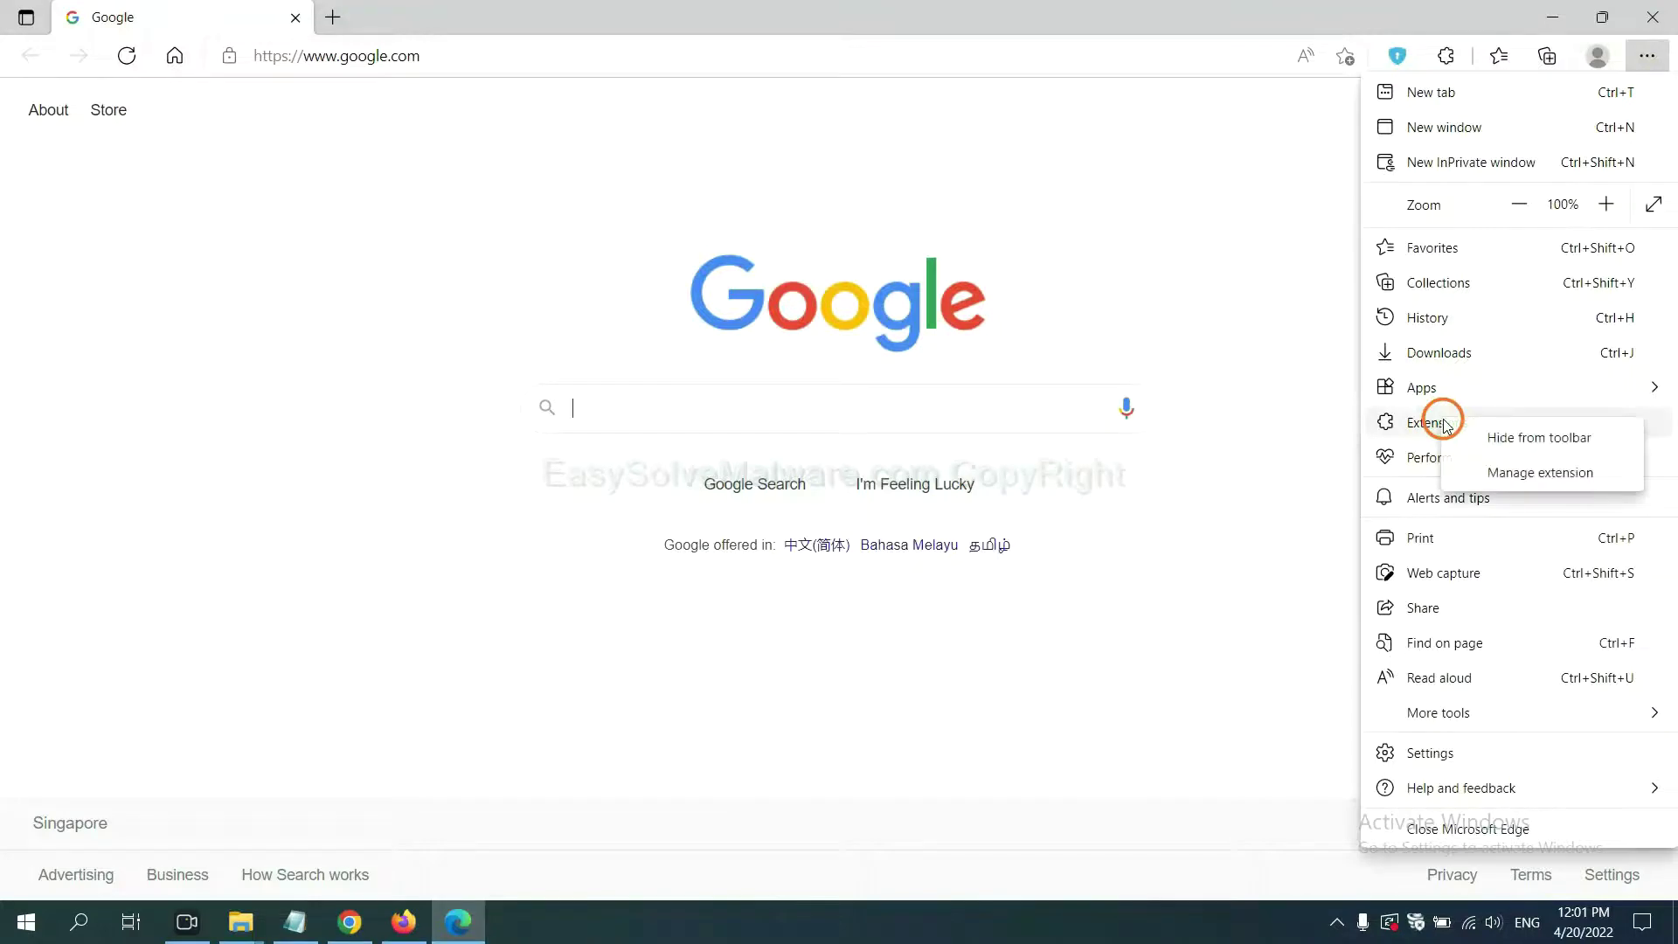
{"action": "left_click", "coordinate": [1508, 475]}
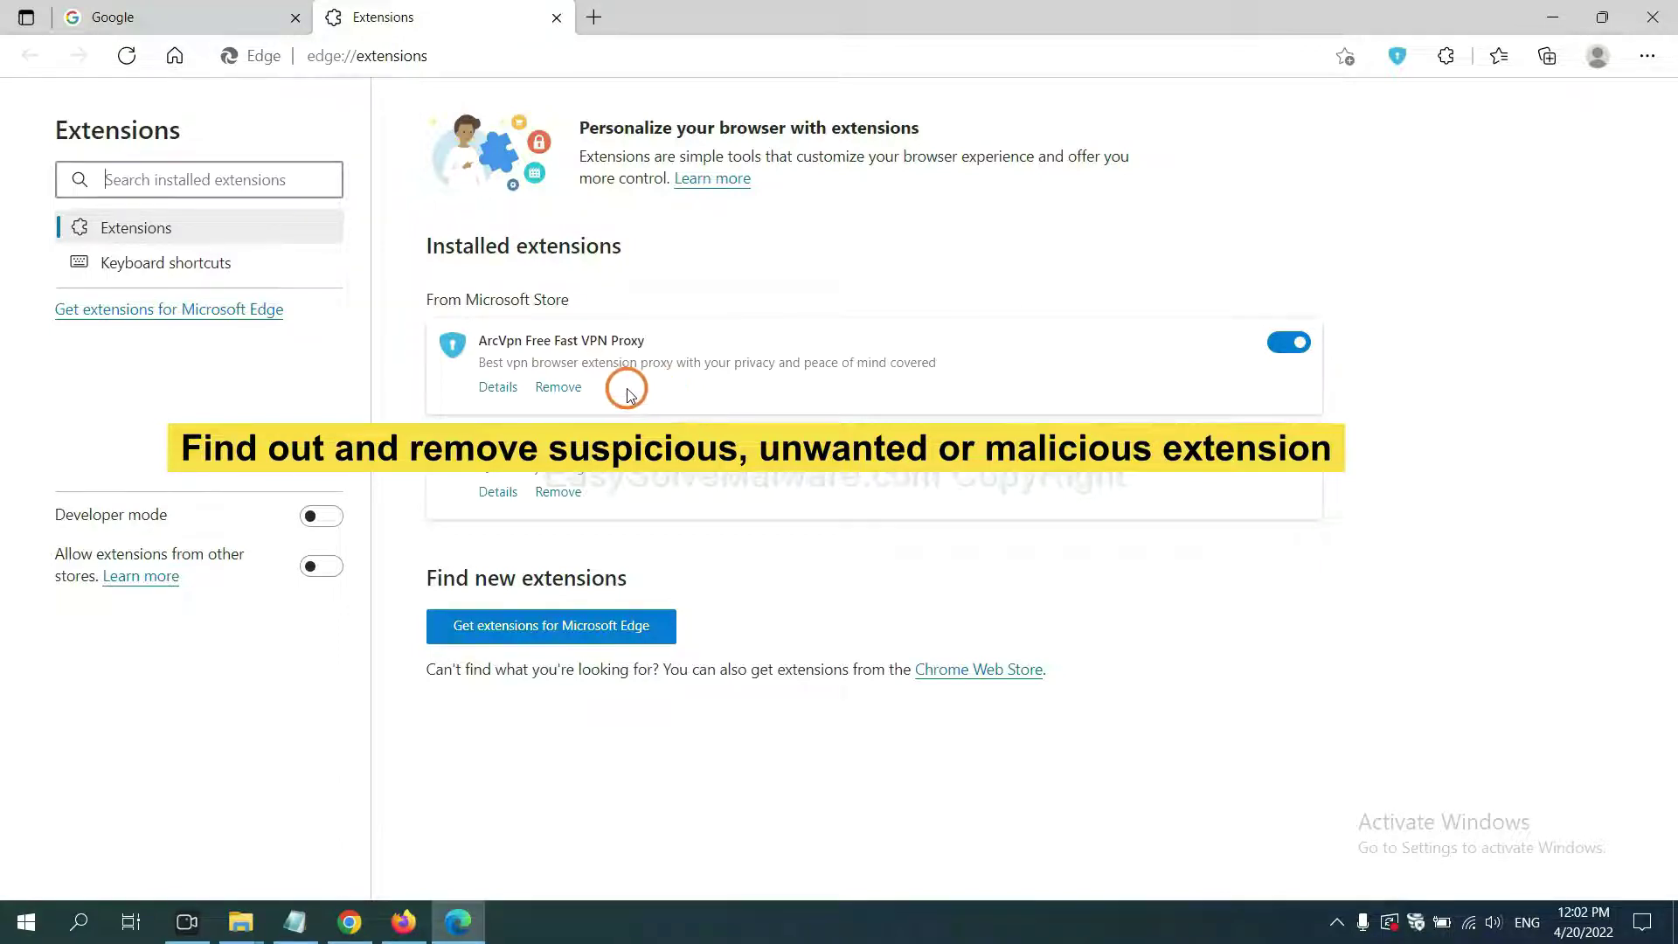
{"action": "left_click", "coordinate": [573, 393]}
{"action": "left_click", "coordinate": [1252, 211]}
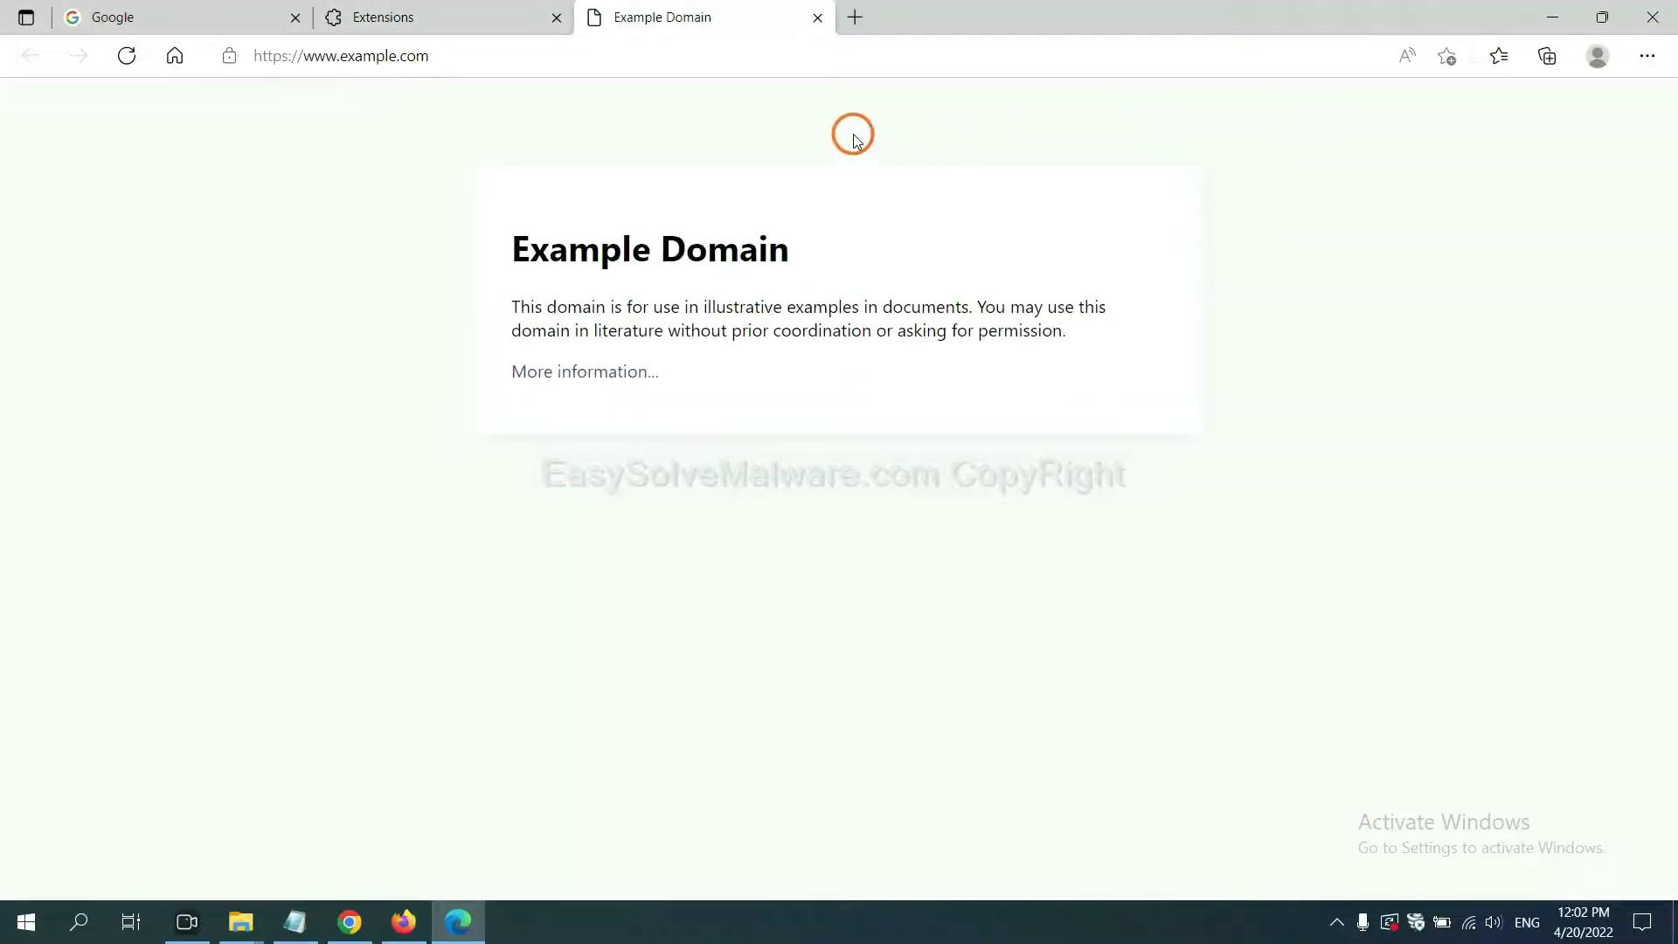
- Highlight the step 4 regedit instructions and bring up the Run dialog beside the notes
{"action": "left_click", "coordinate": [1674, 932]}
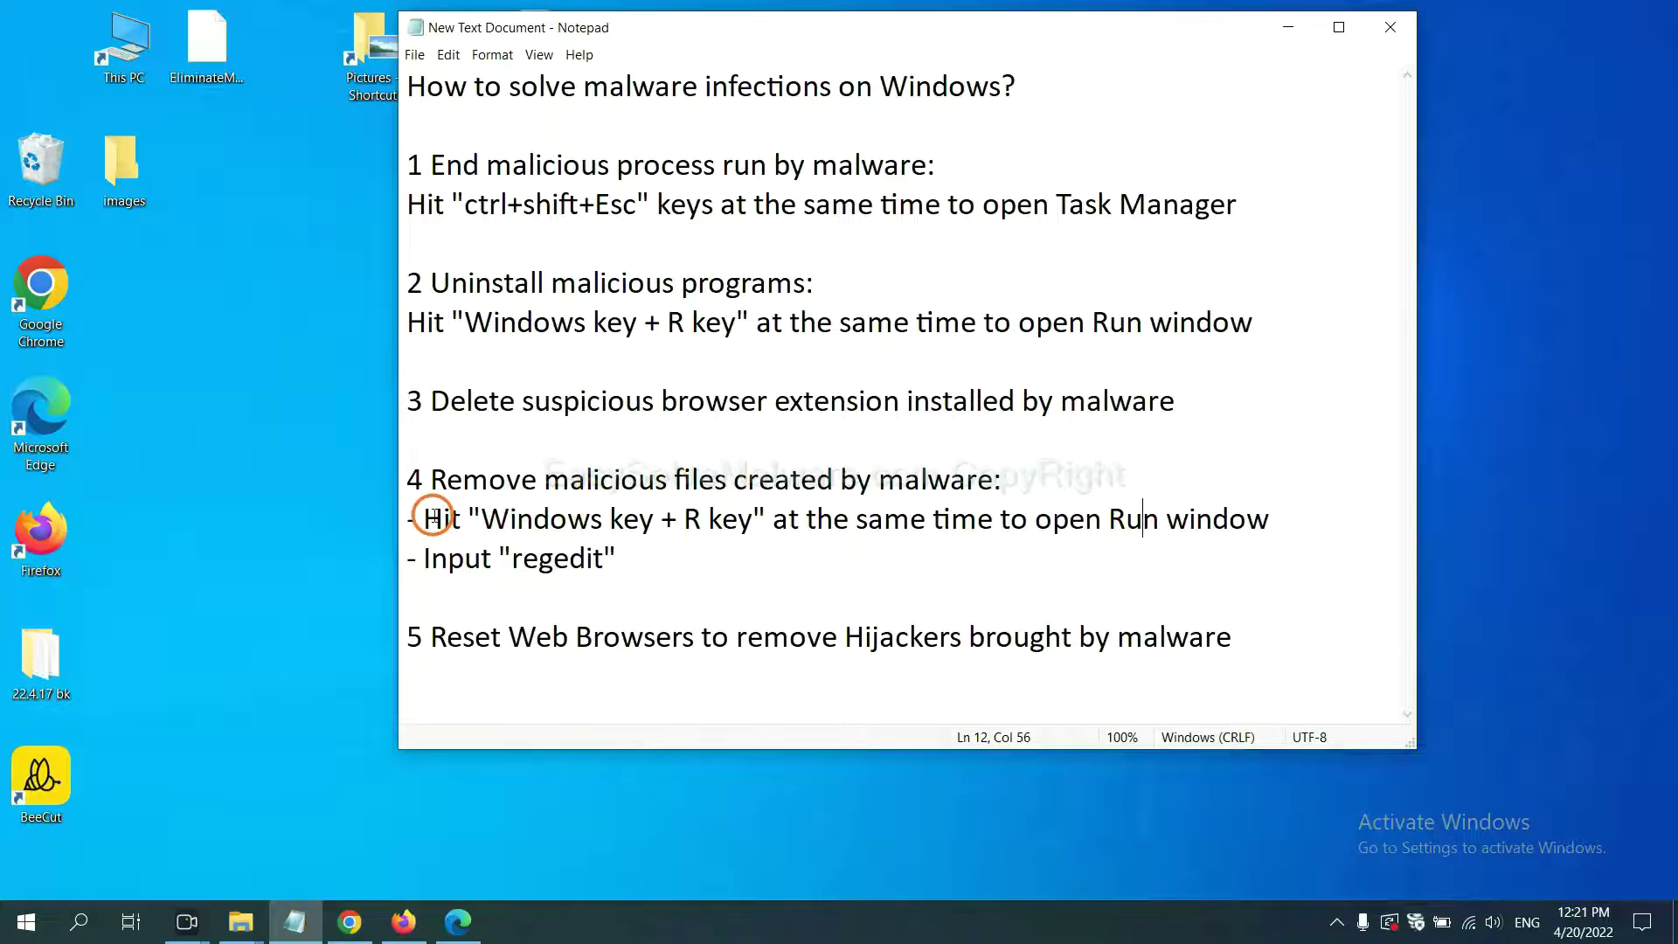
{"action": "left_click_drag", "start_coordinate": [424, 520], "coordinate": [952, 545]}
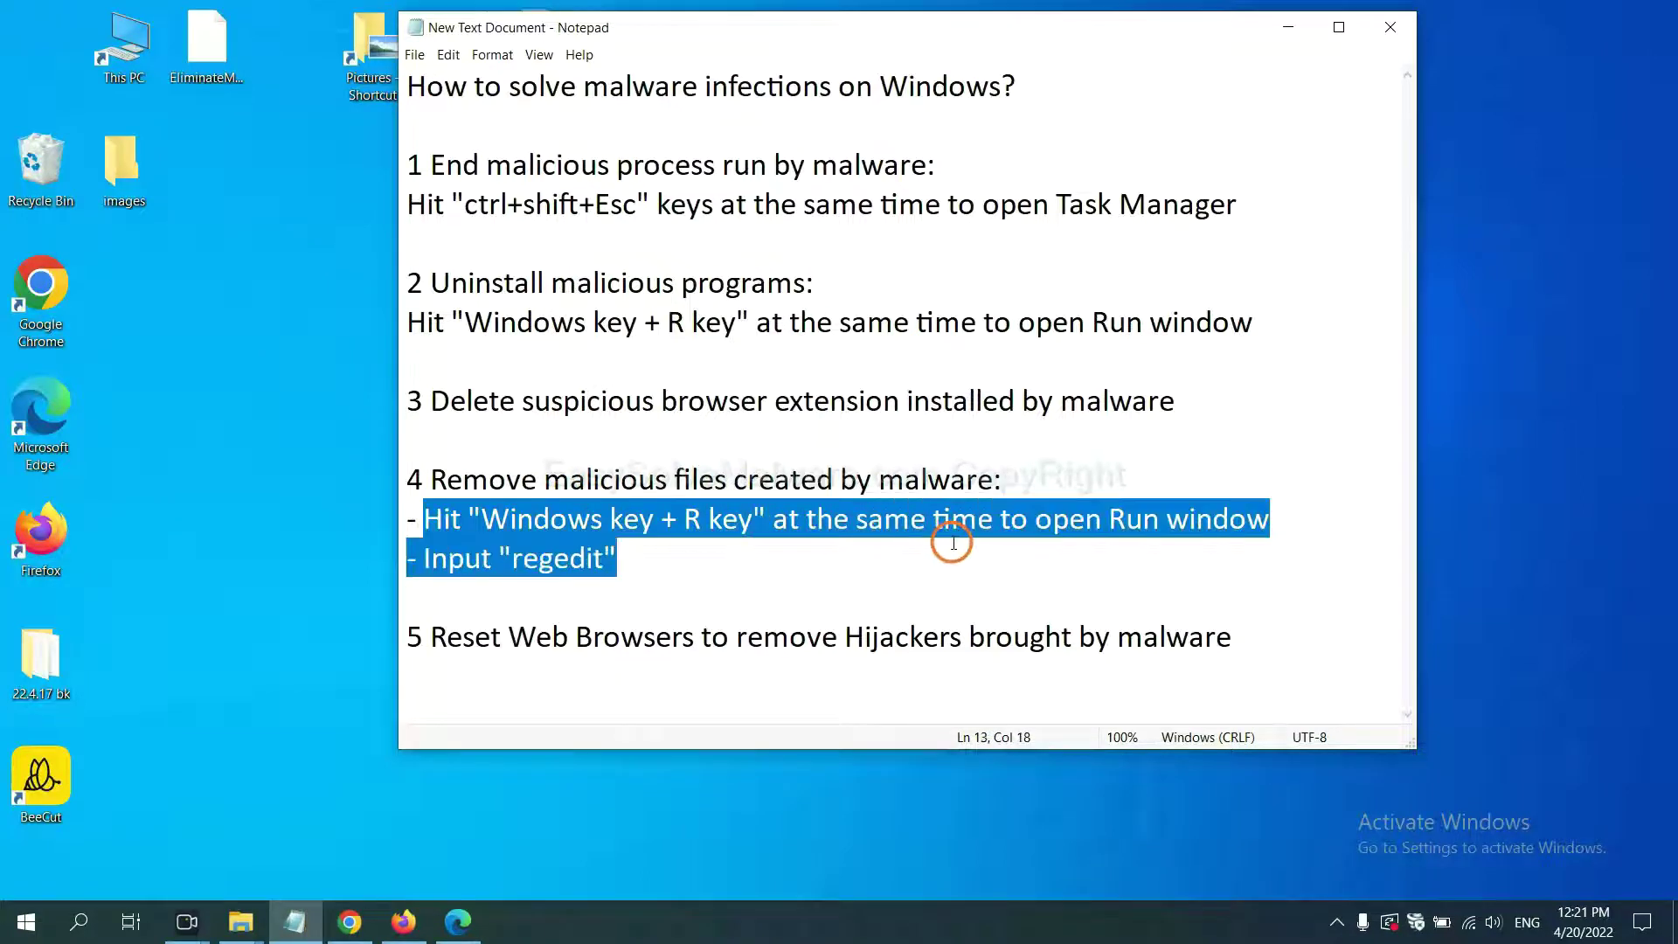
{"action": "left_click", "coordinate": [976, 527]}
{"action": "key", "text": "super+r"}
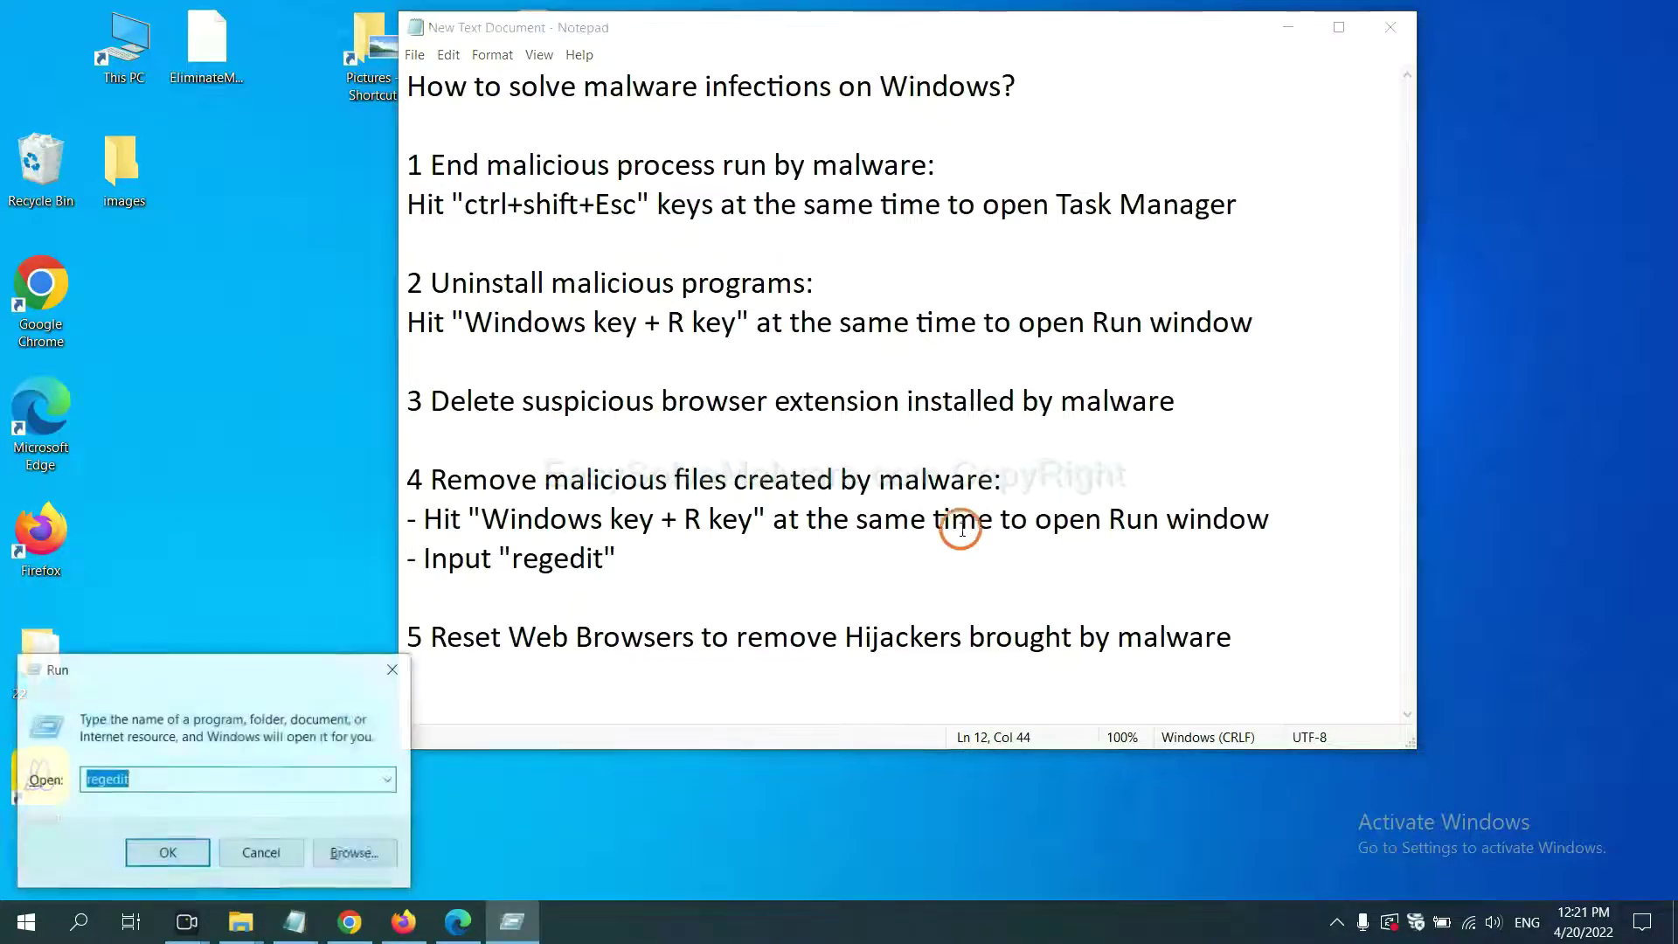
{"action": "left_click_drag", "start_coordinate": [310, 666], "coordinate": [1335, 350]}
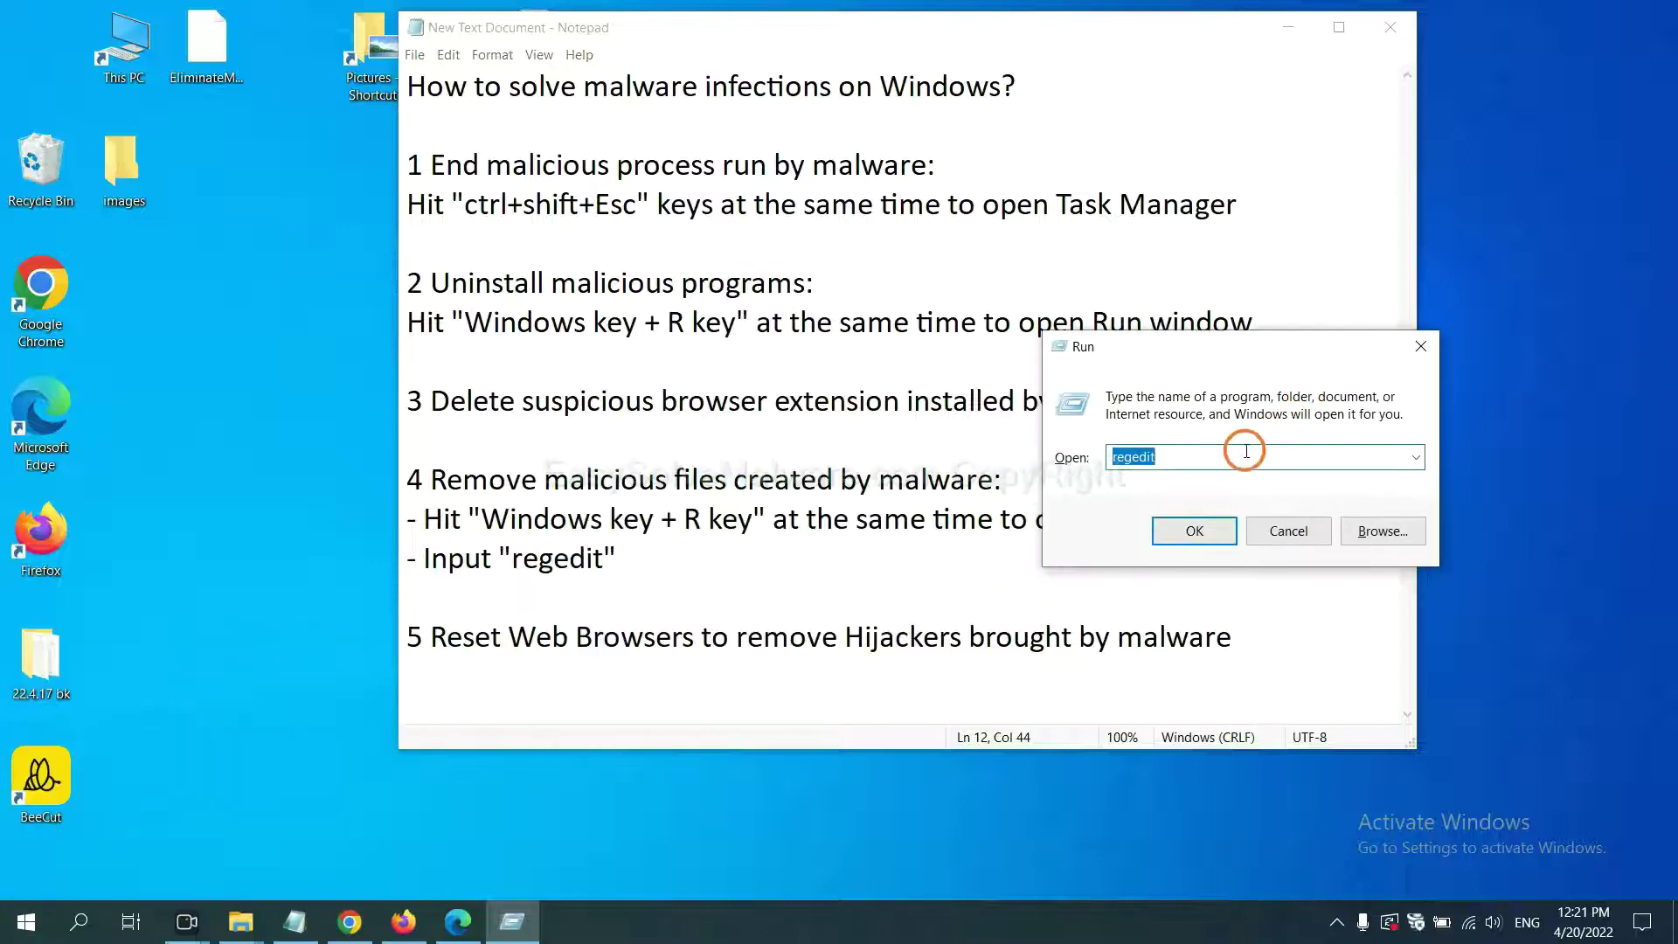
{"action": "left_click", "coordinate": [1232, 457]}
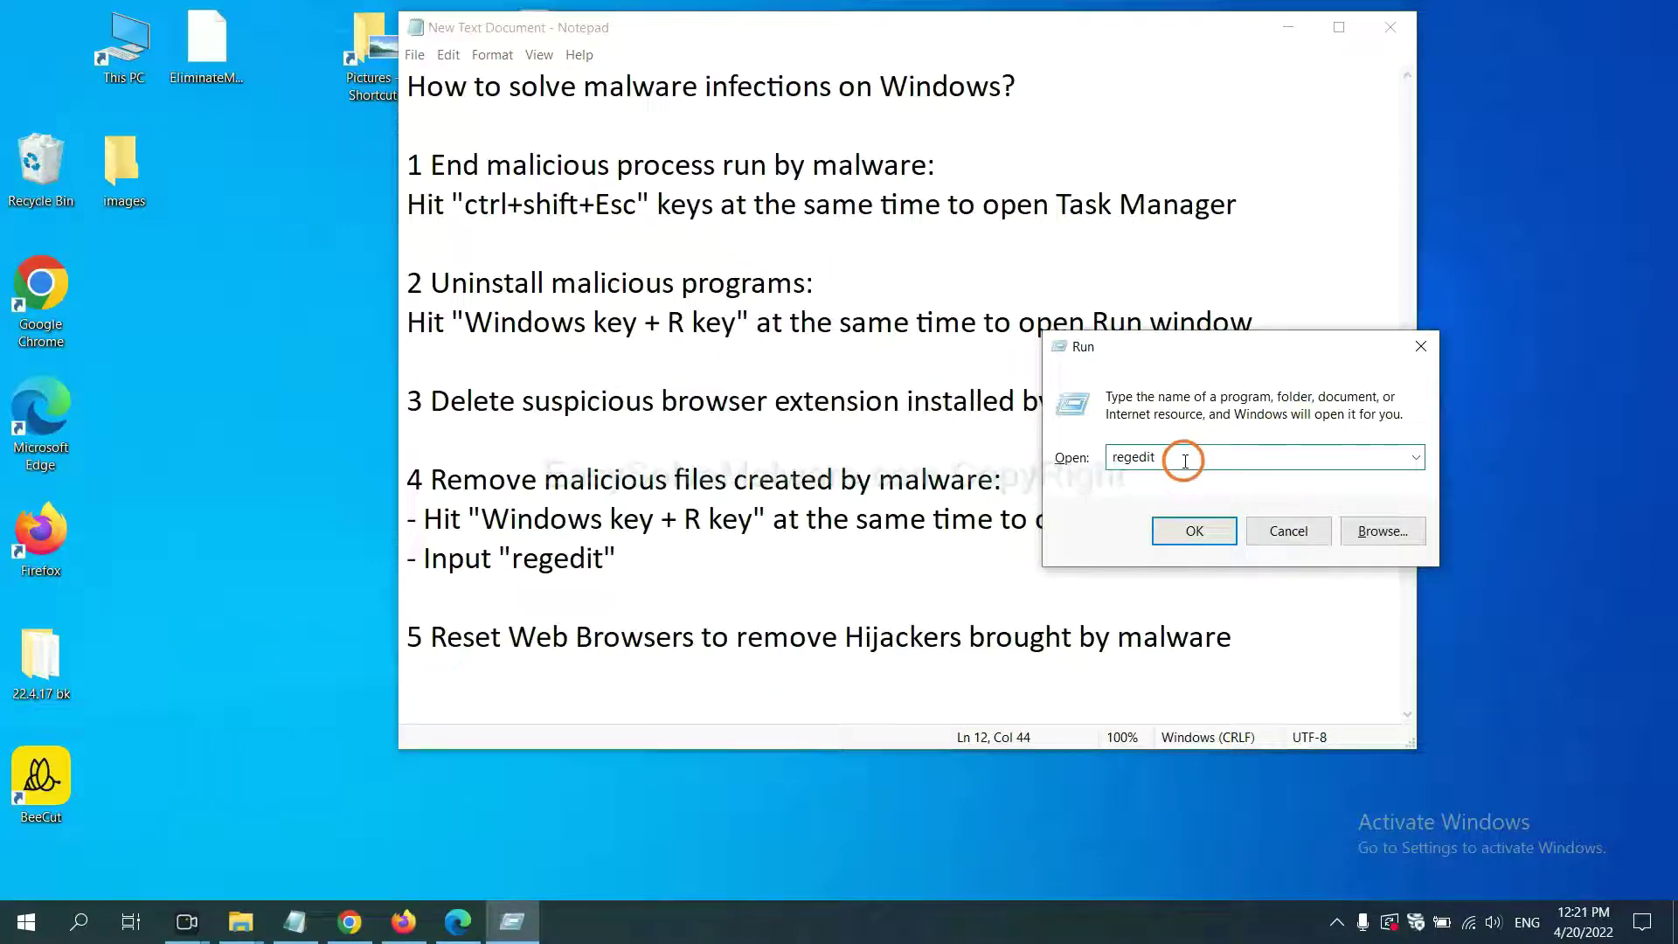
- Launch regedit and run a registry search for 'beecut' to find the BeeCut.exe entry
{"action": "left_click", "coordinate": [1191, 529]}
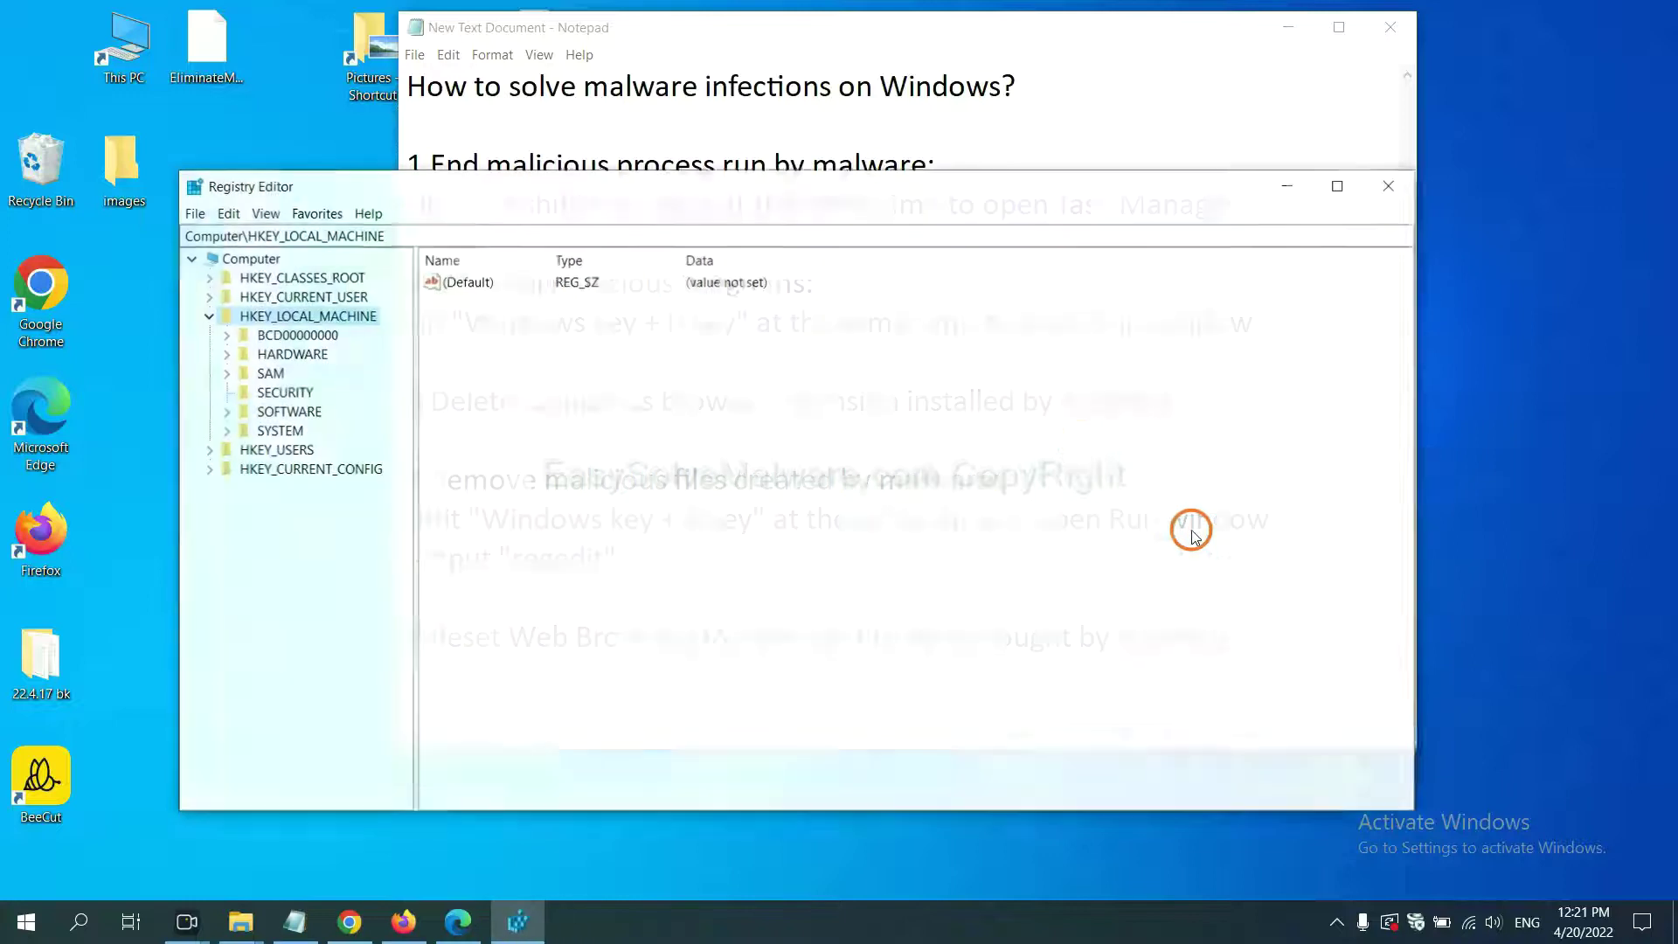
{"action": "left_click", "coordinate": [230, 214]}
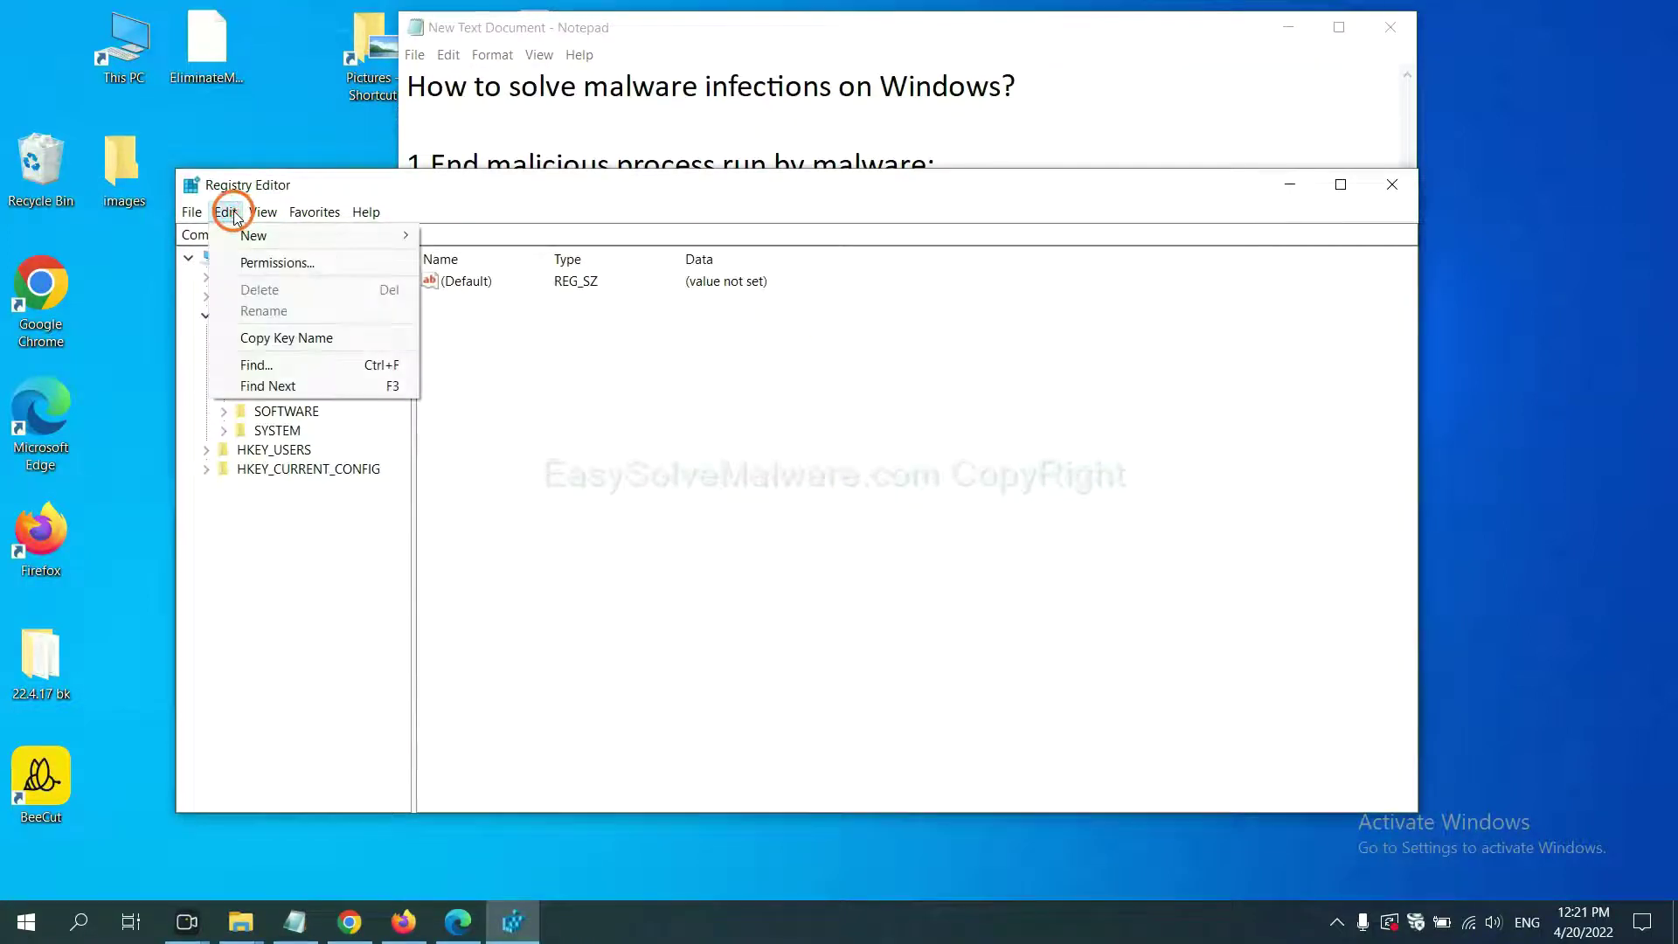
{"action": "left_click", "coordinate": [297, 366]}
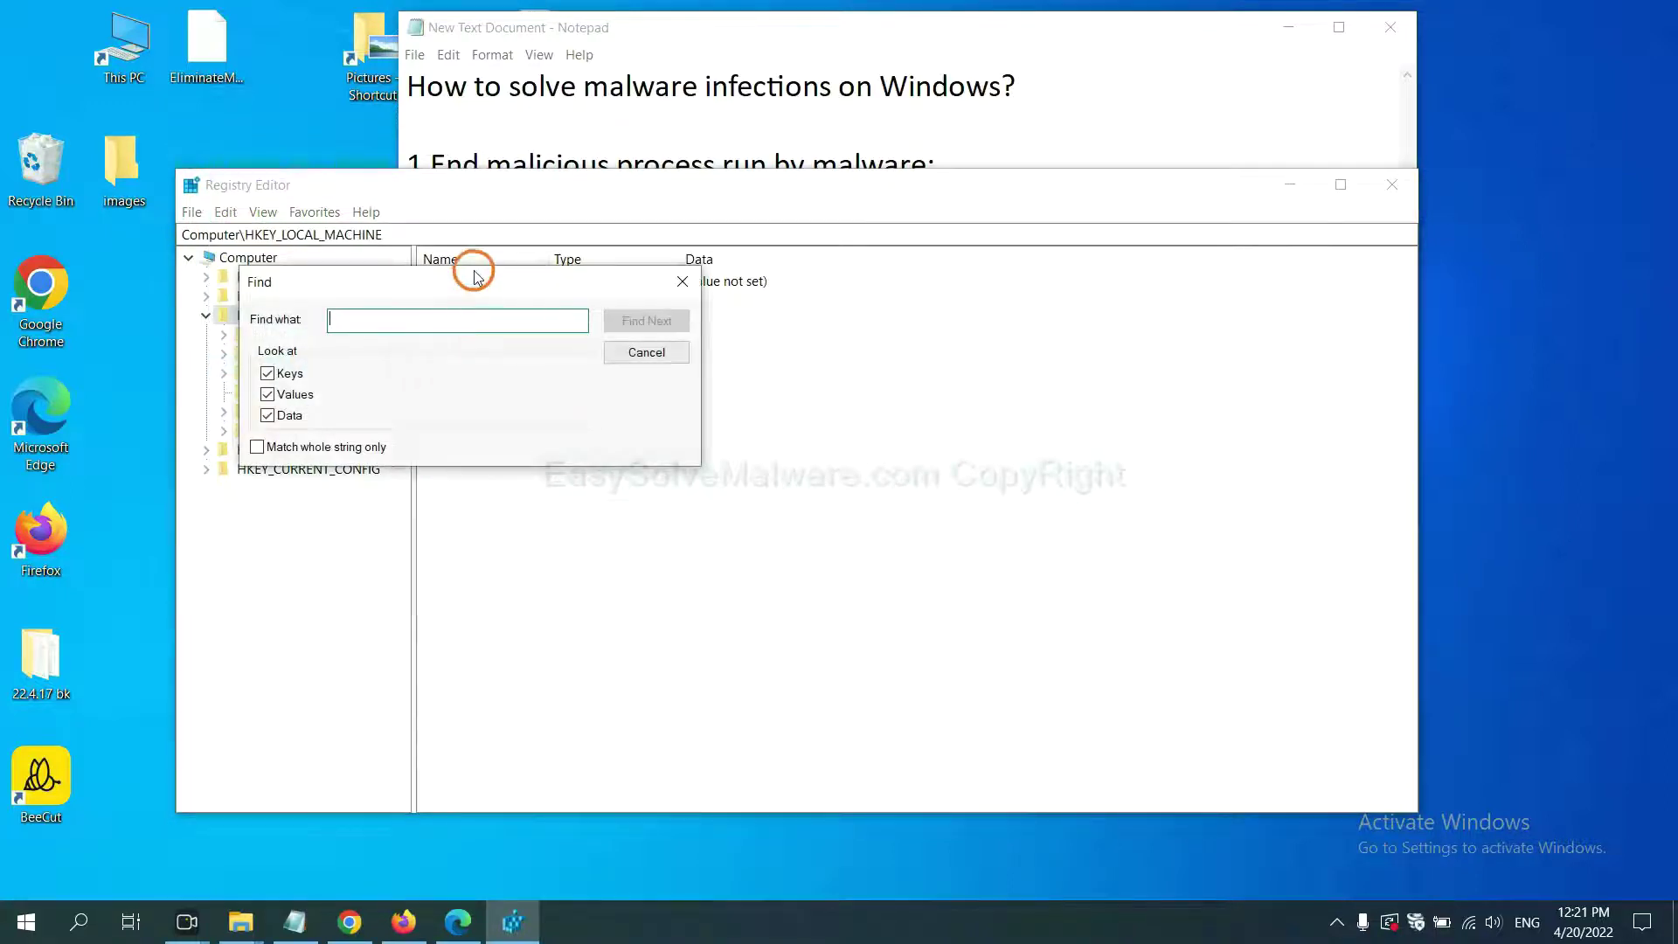
{"action": "left_click_drag", "start_coordinate": [505, 286], "coordinate": [662, 324]}
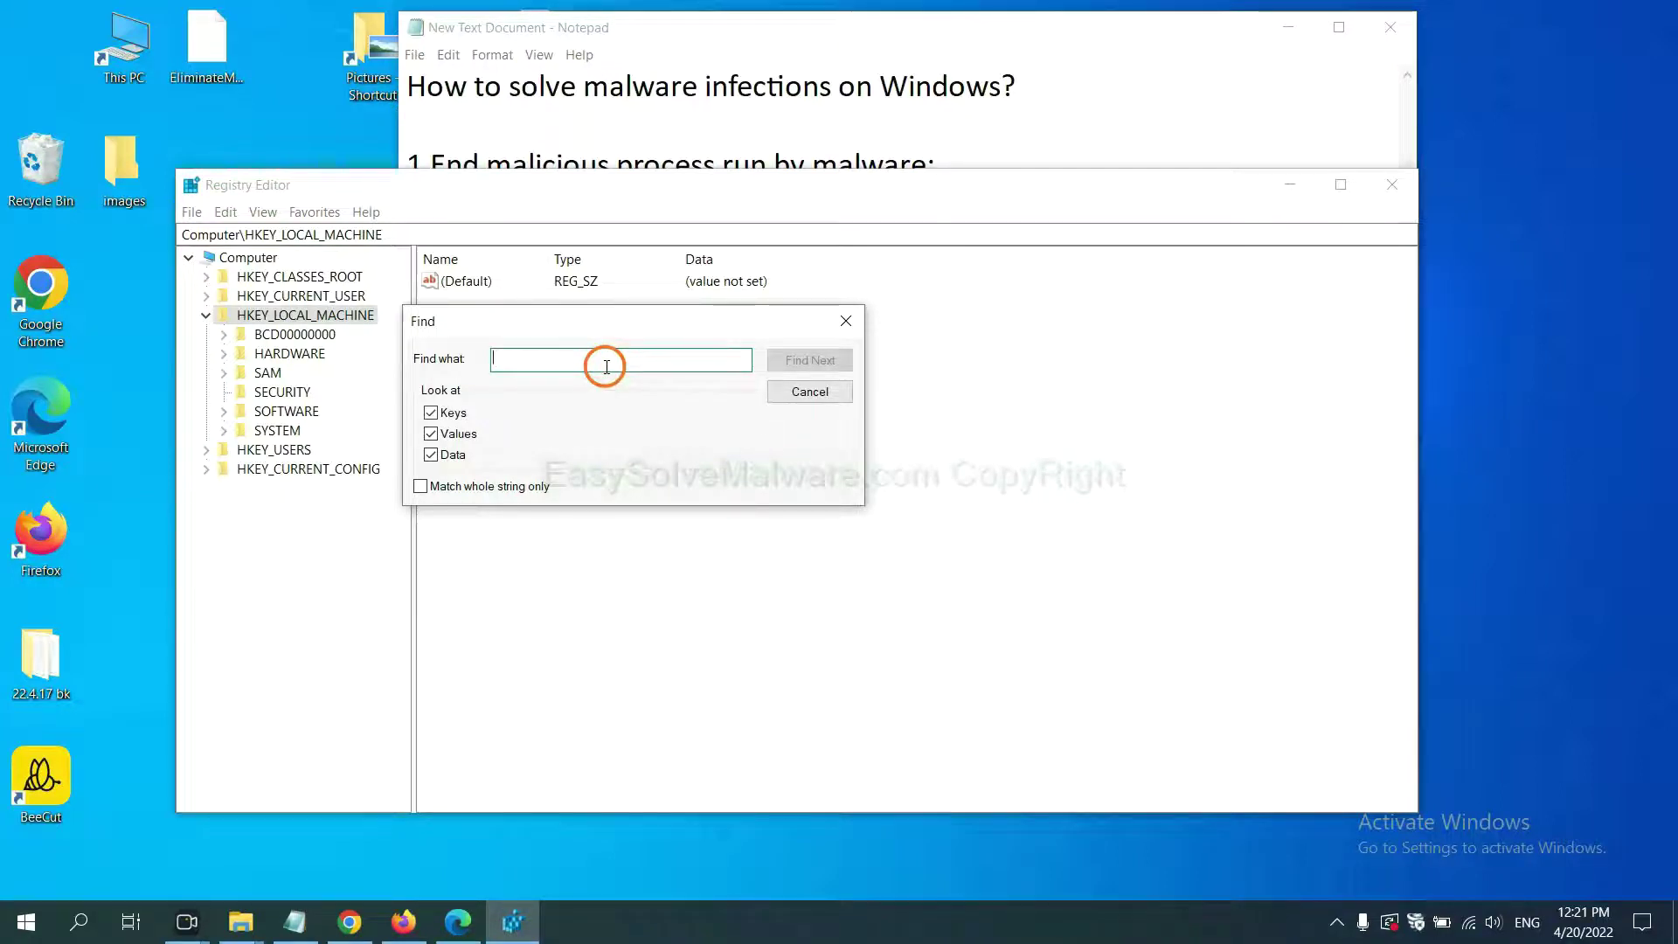
{"action": "type", "text": "be"}
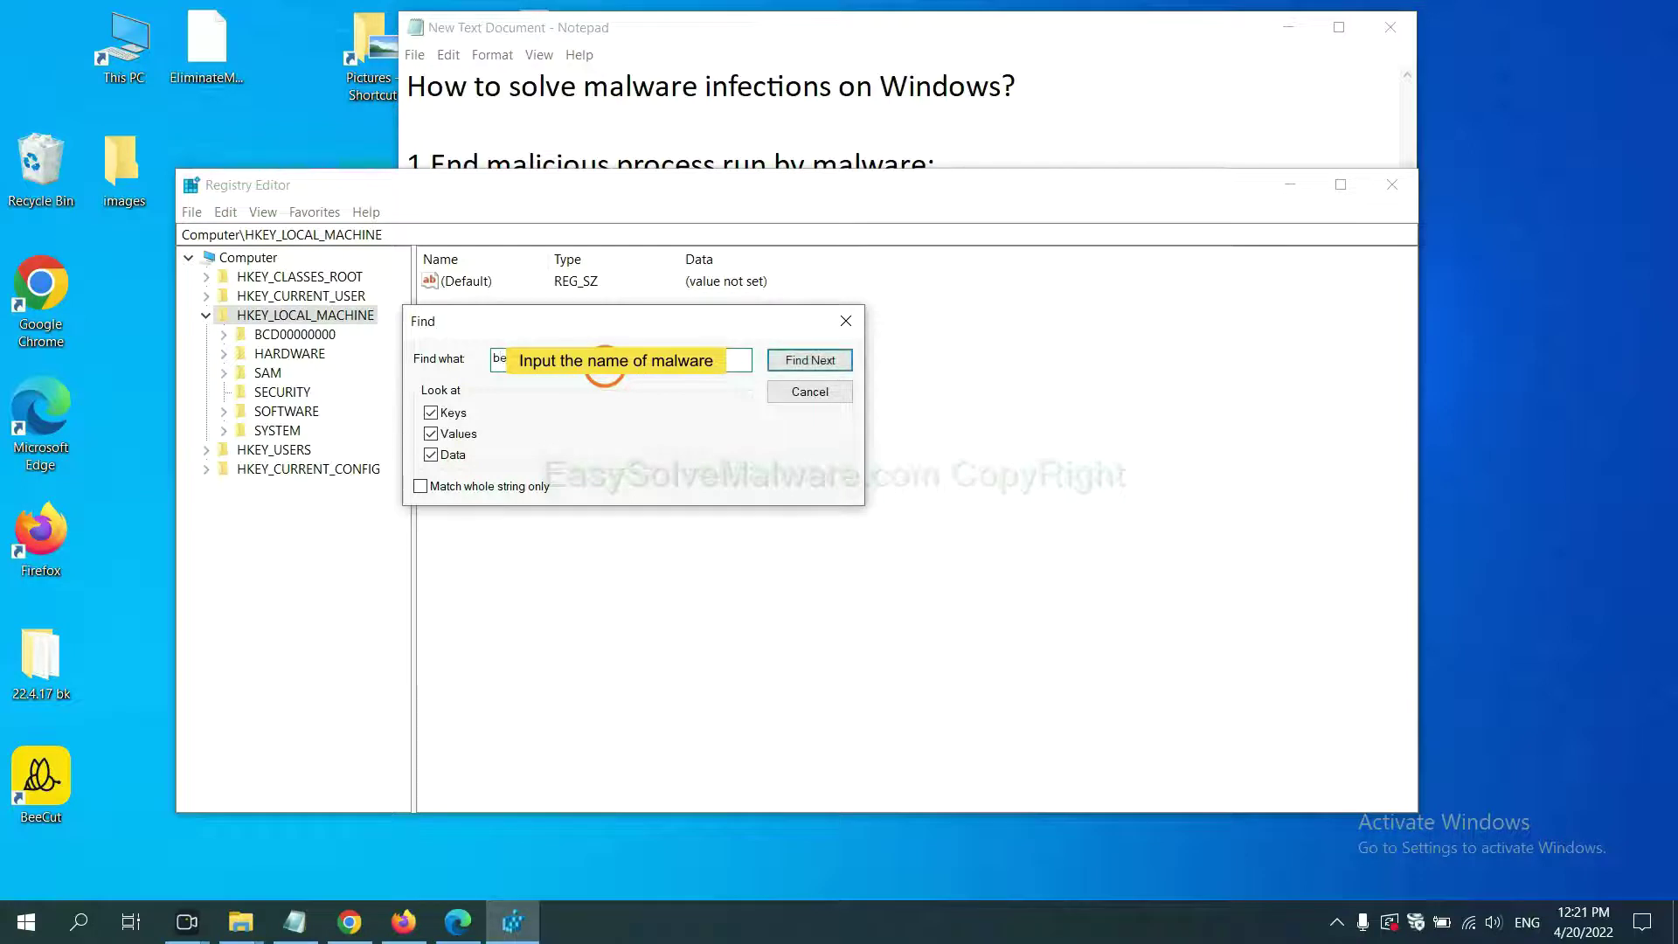
{"action": "type", "text": "ecut"}
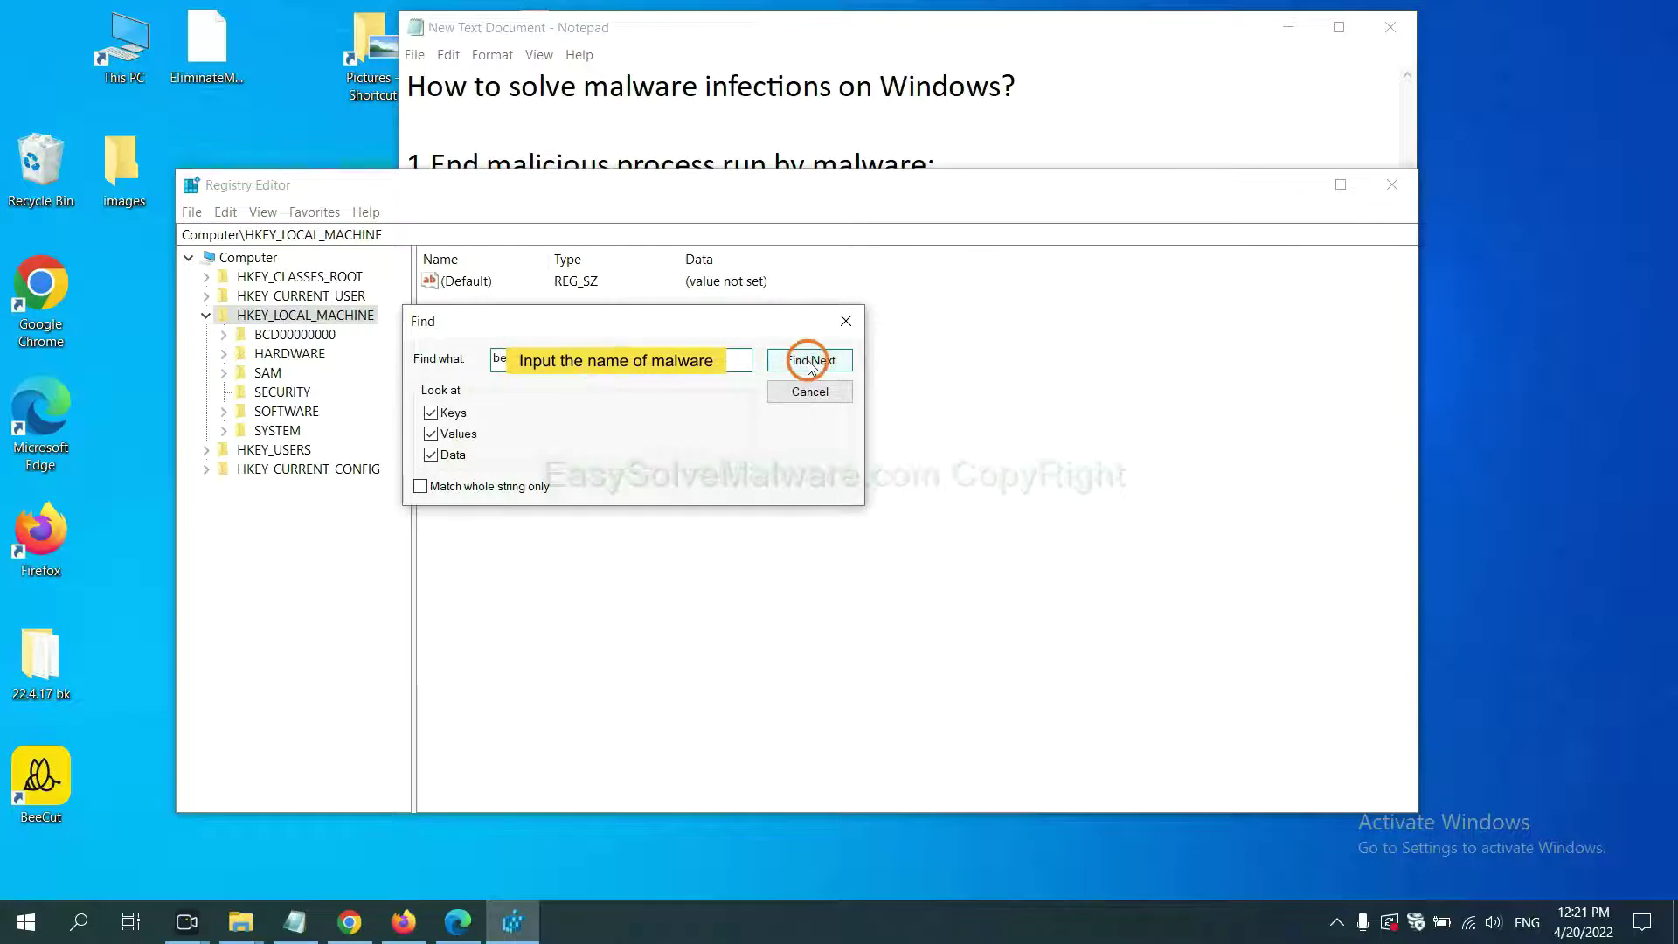
{"action": "left_click", "coordinate": [811, 361]}
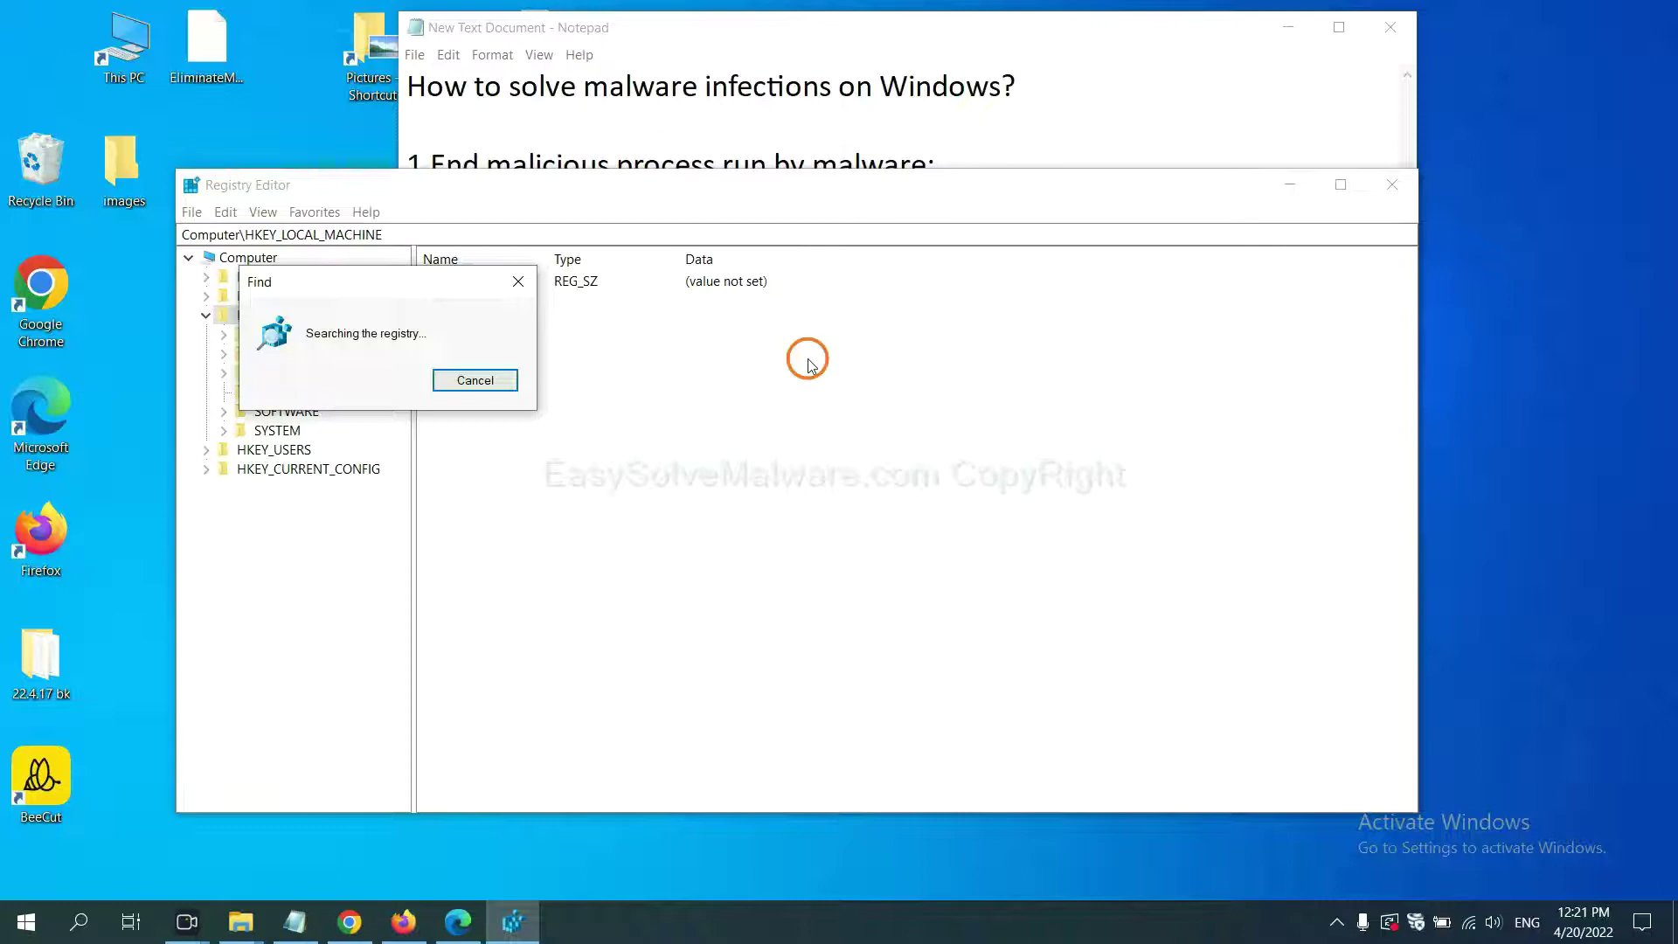
{"action": "left_click_drag", "start_coordinate": [438, 274], "coordinate": [705, 275]}
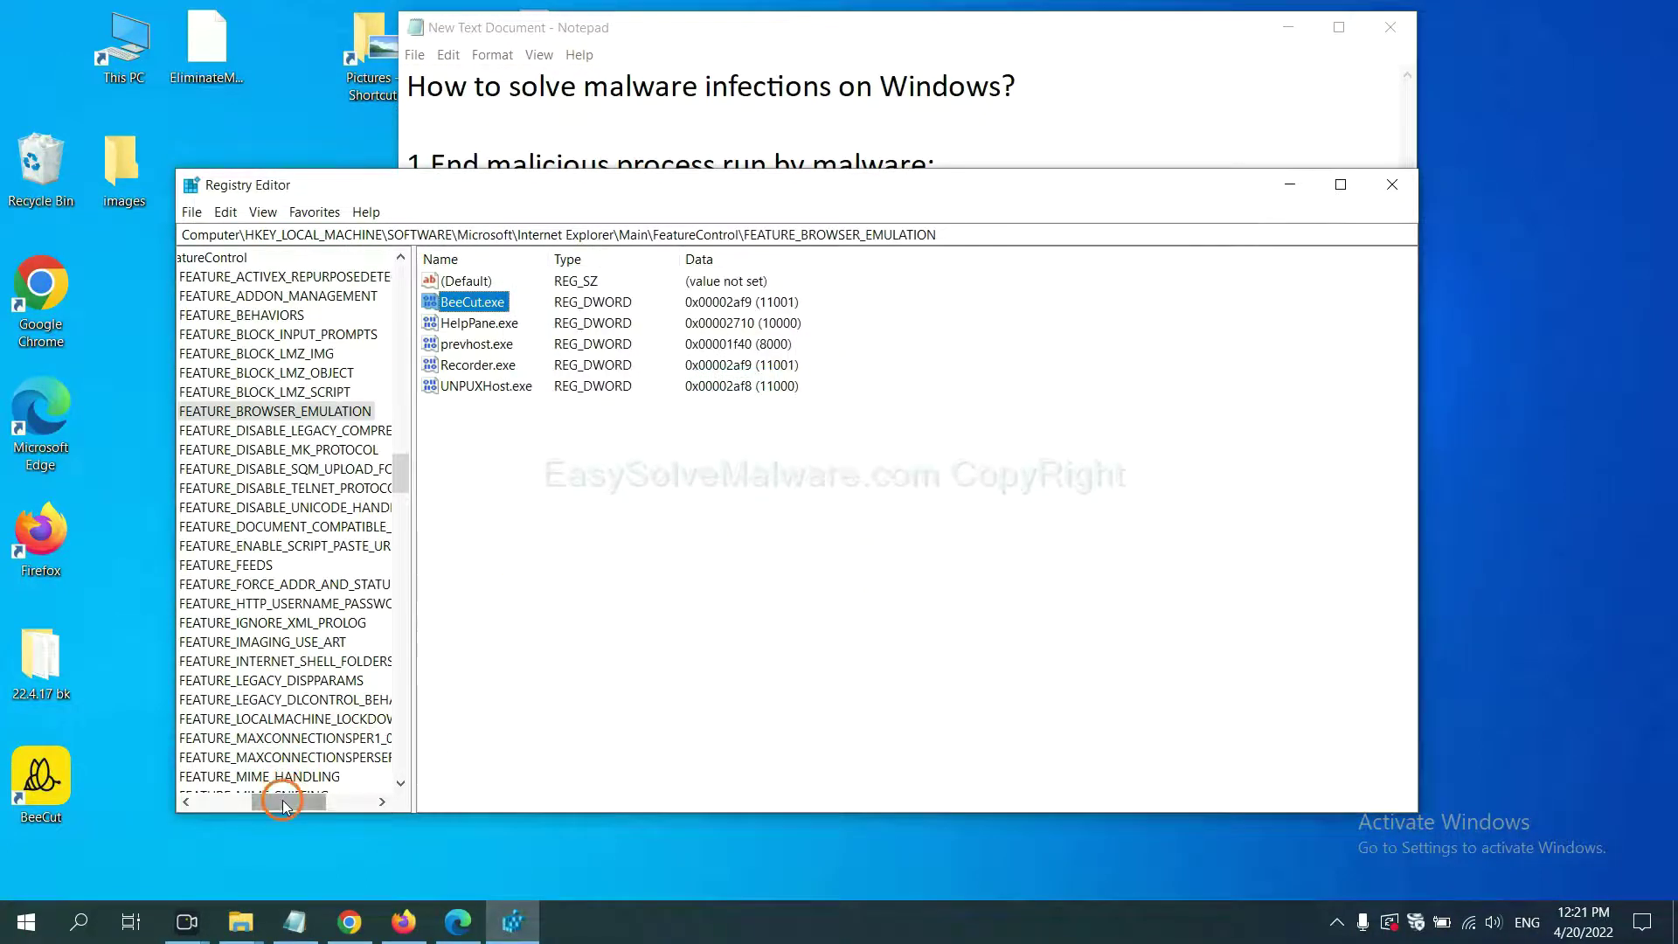
{"action": "left_click_drag", "start_coordinate": [283, 804], "coordinate": [267, 798]}
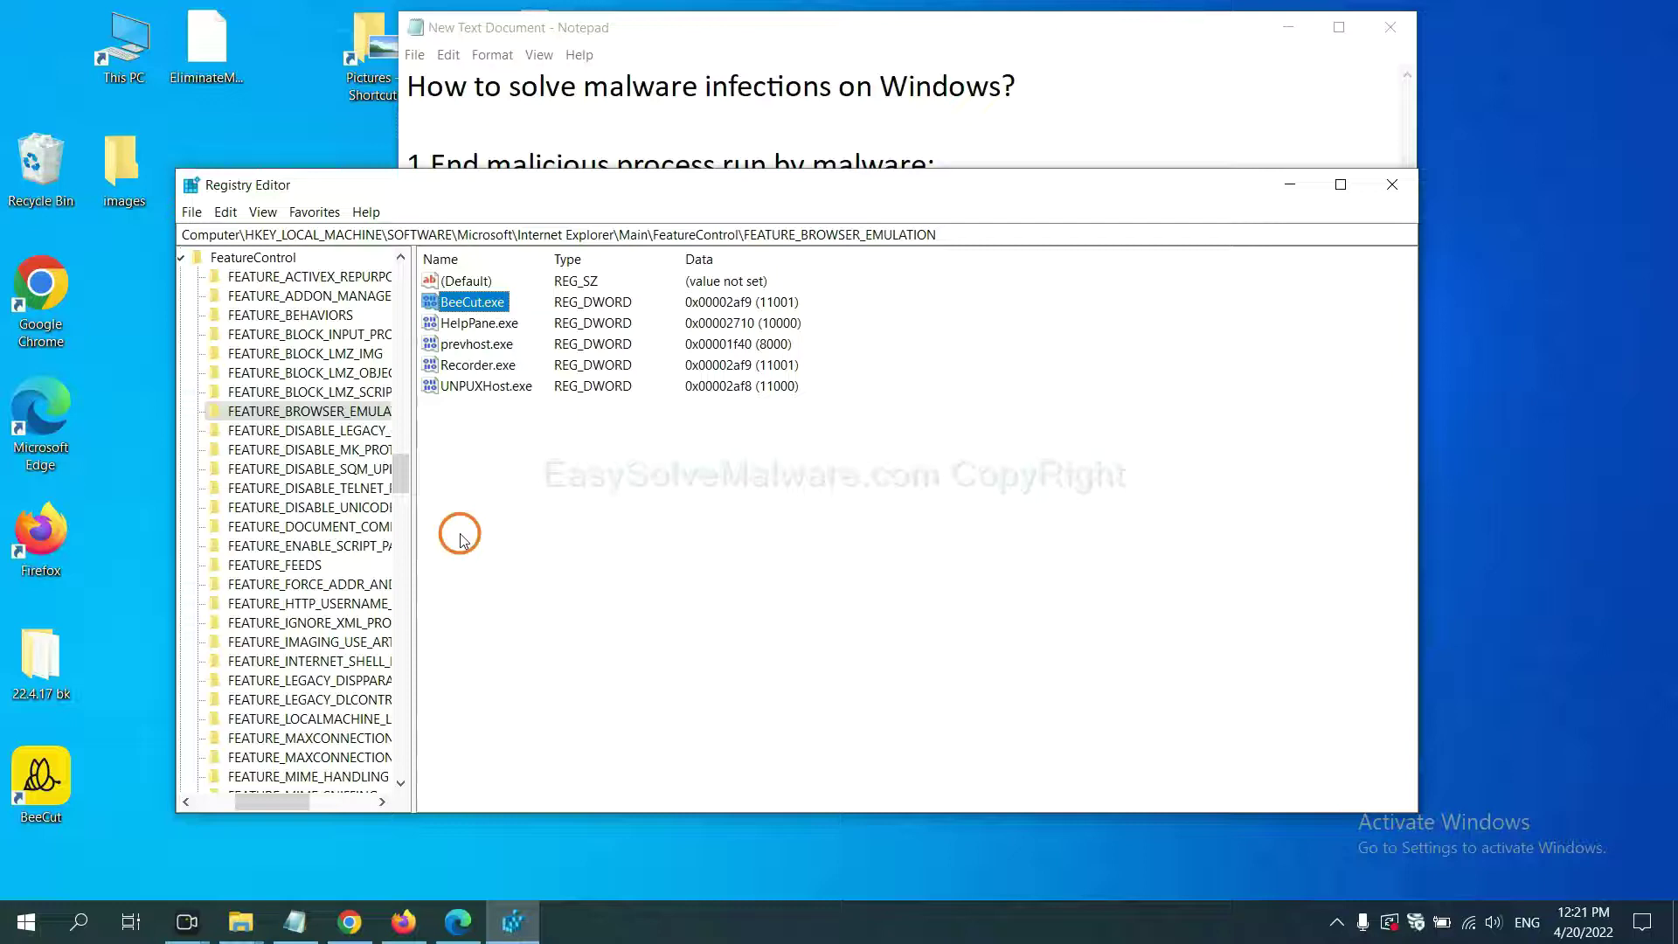
{"action": "right_click", "coordinate": [344, 415]}
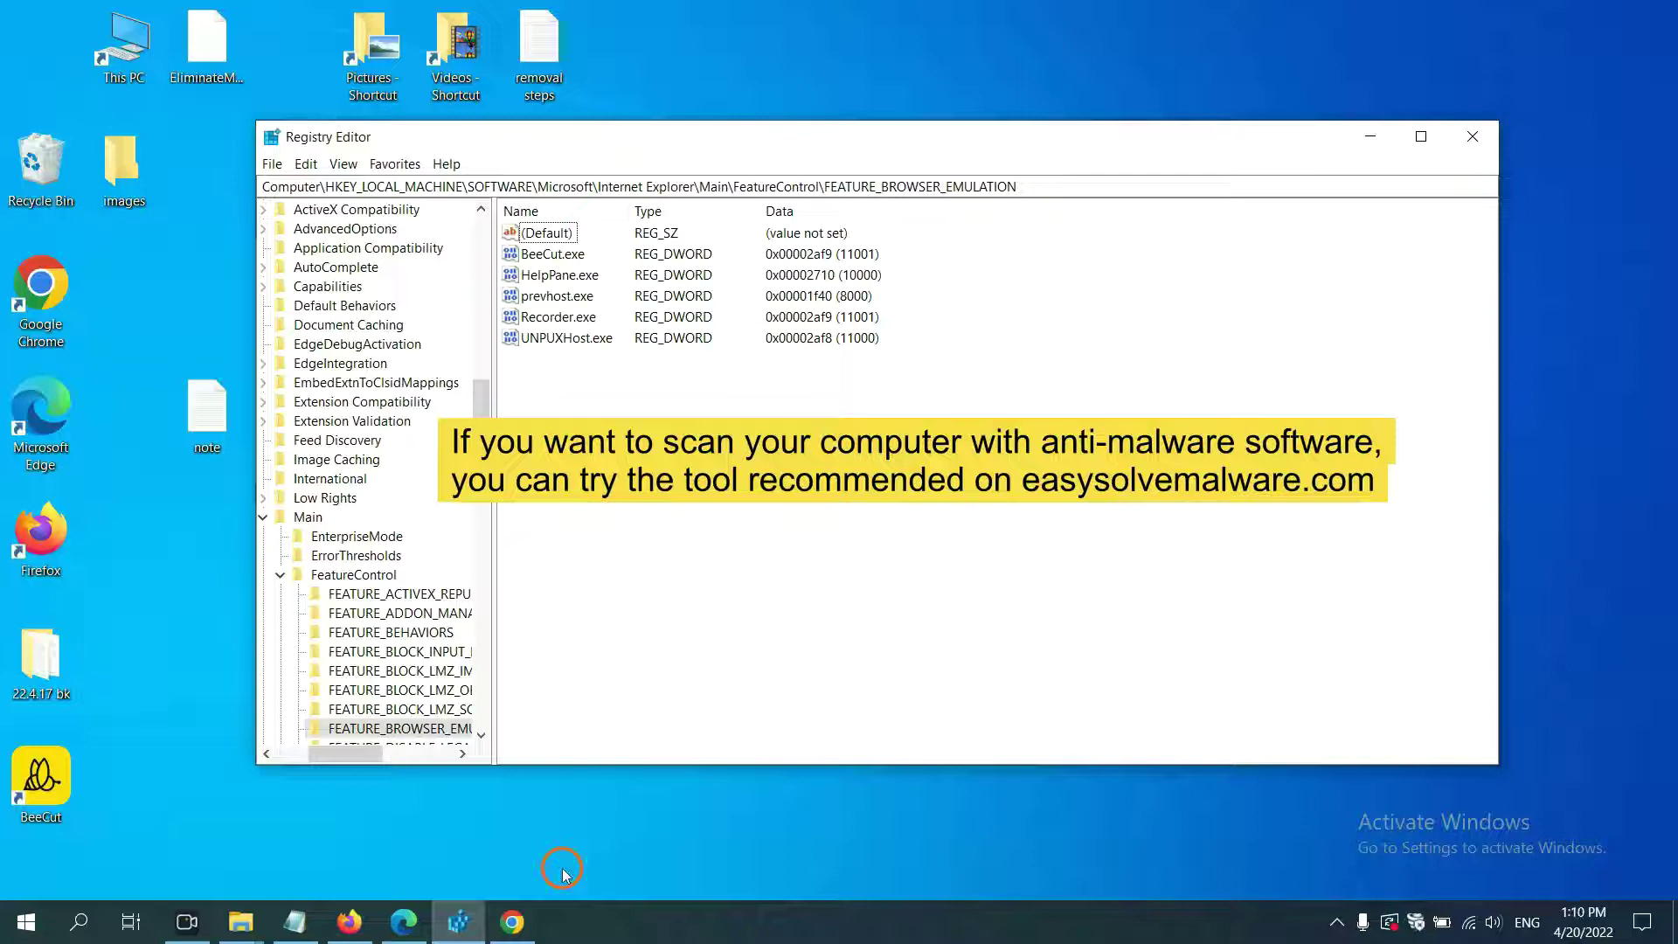
- Bring the EasySolveMalware.com removal guide back to the front in Chrome
{"action": "left_click", "coordinate": [512, 922]}
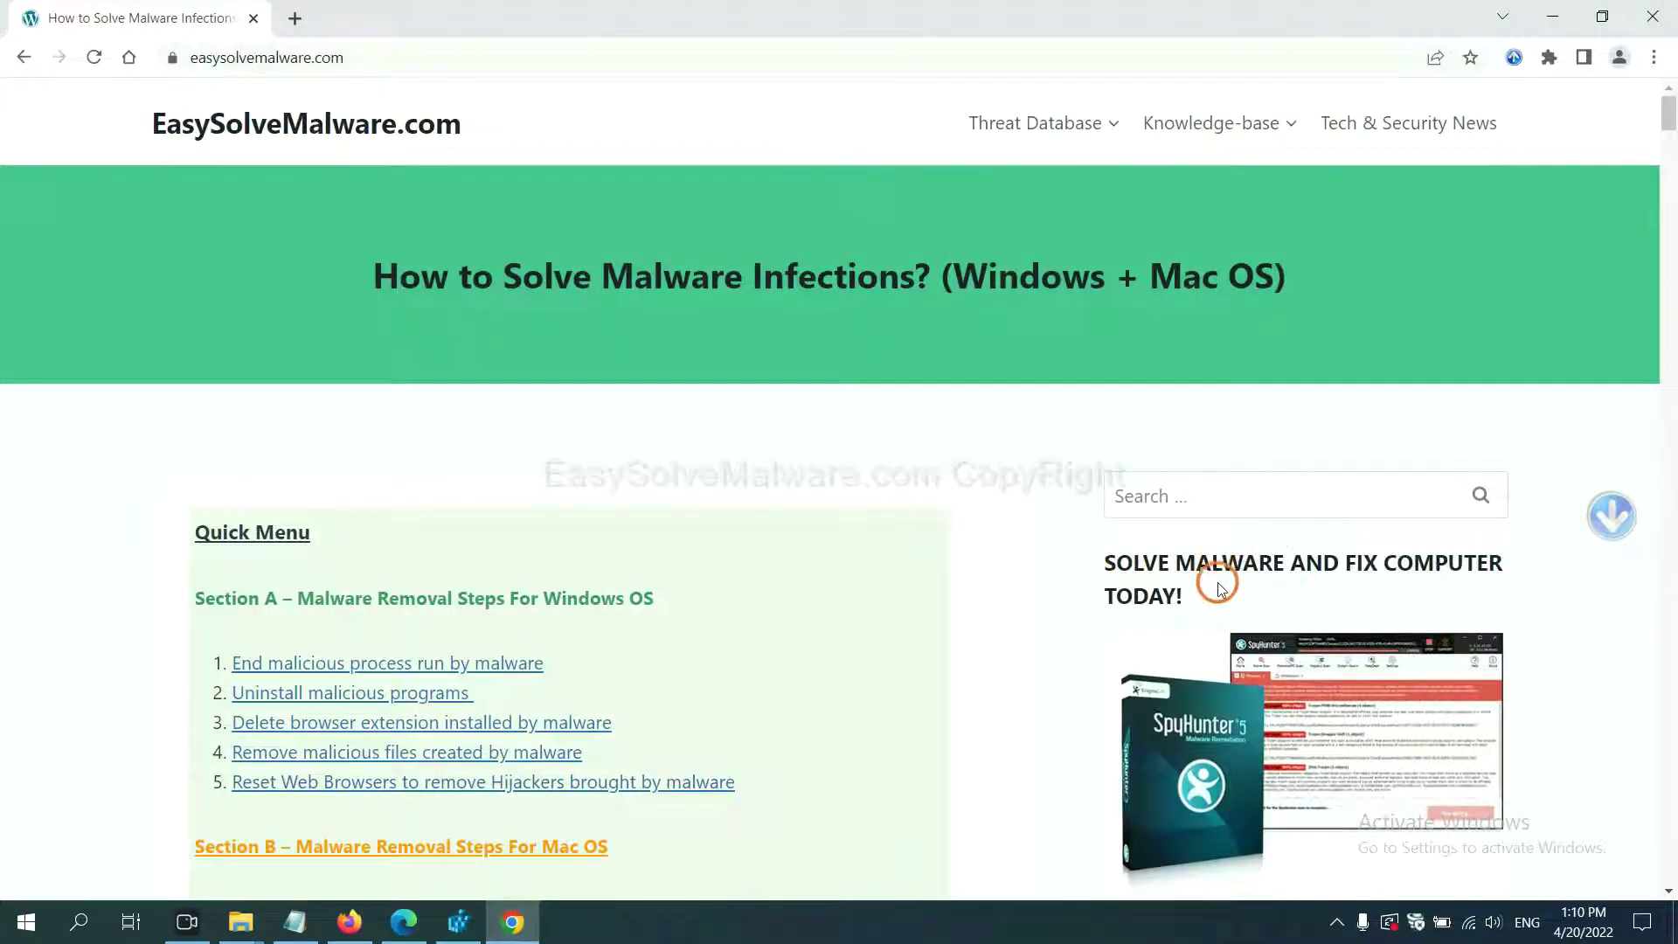
{"action": "scroll", "coordinate": [1219, 581], "scroll_direction": "down", "scroll_amount": 1}
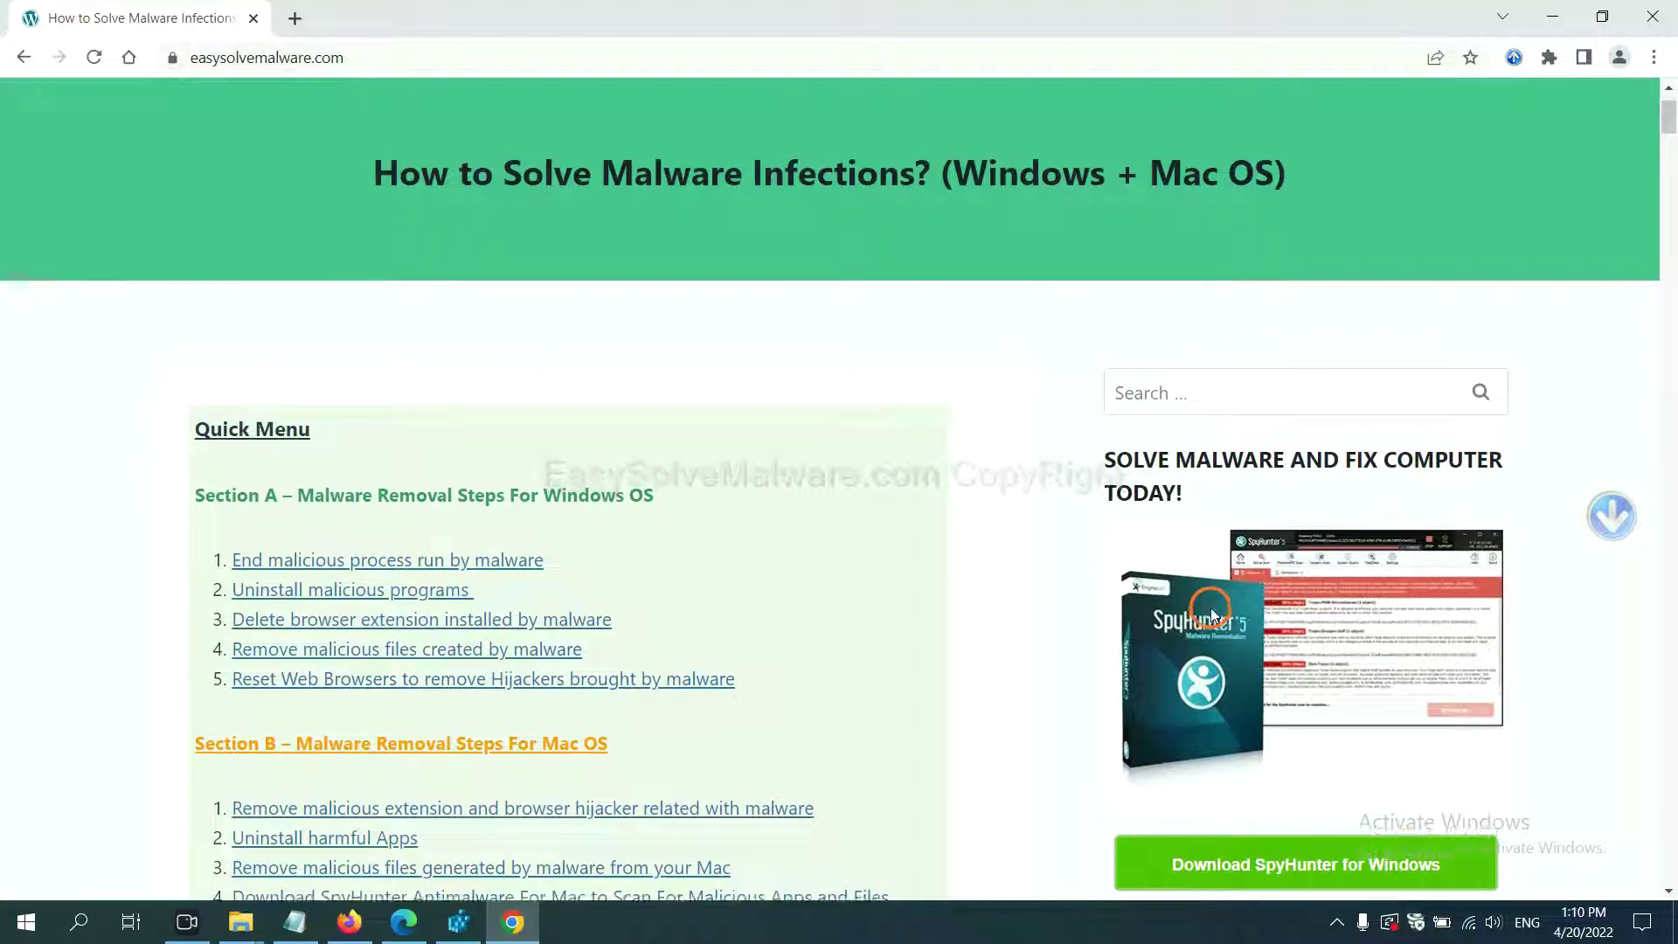
{"action": "scroll", "coordinate": [1201, 590], "scroll_direction": "up", "scroll_amount": 1}
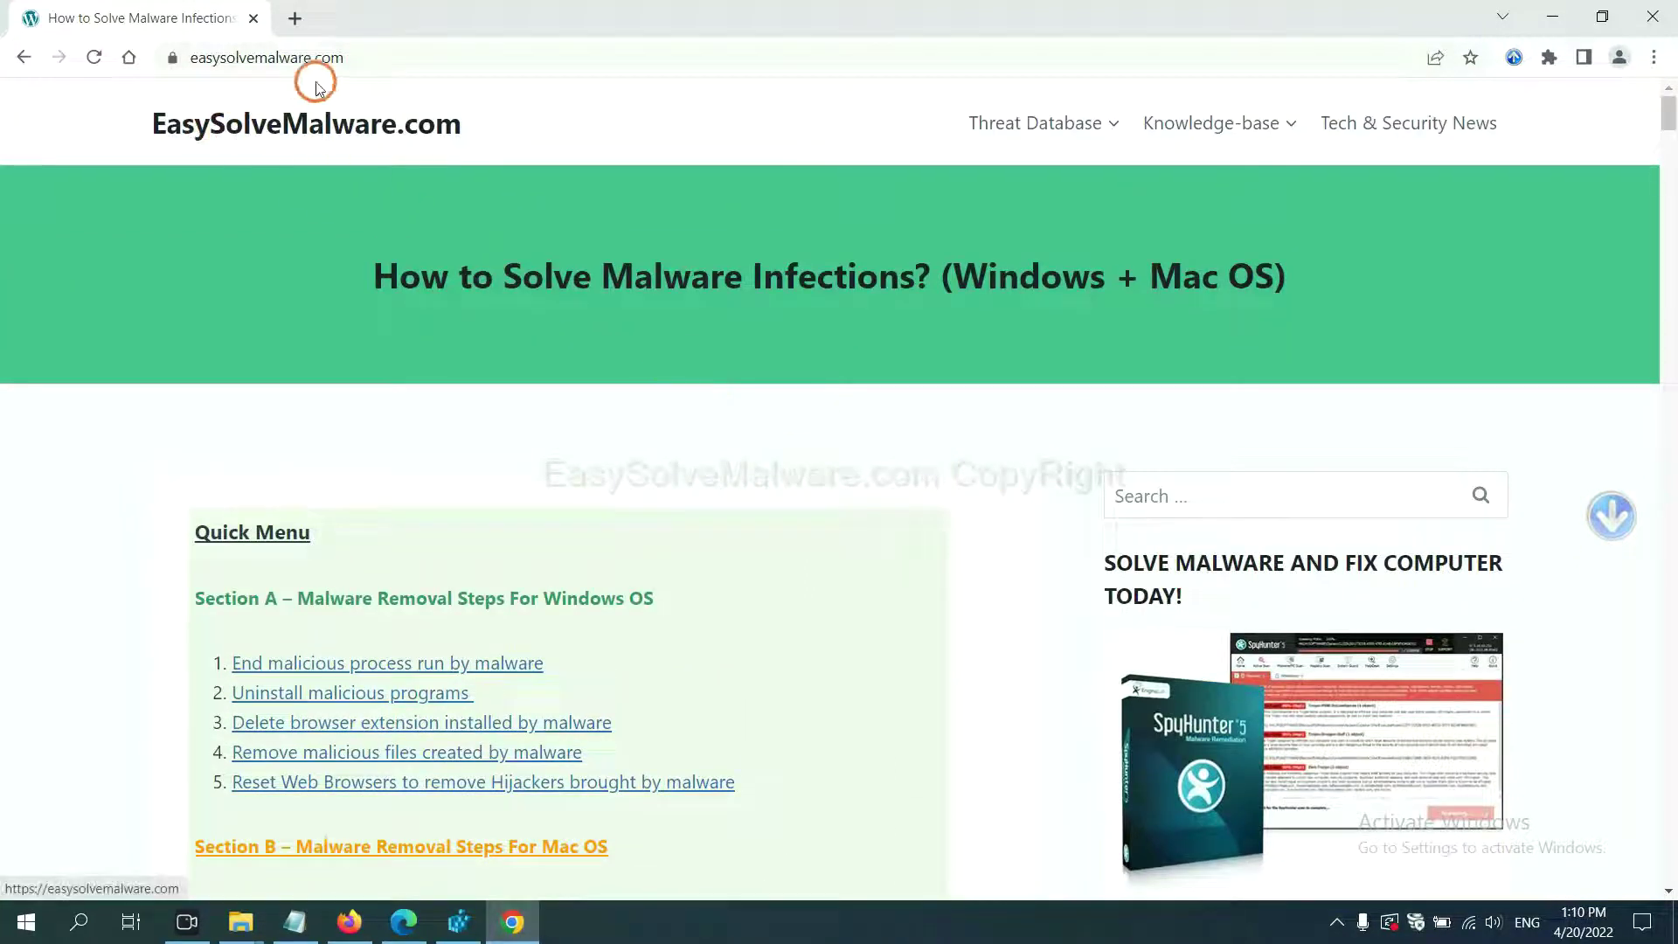
{"action": "scroll", "coordinate": [1383, 617], "scroll_direction": "down", "scroll_amount": 2}
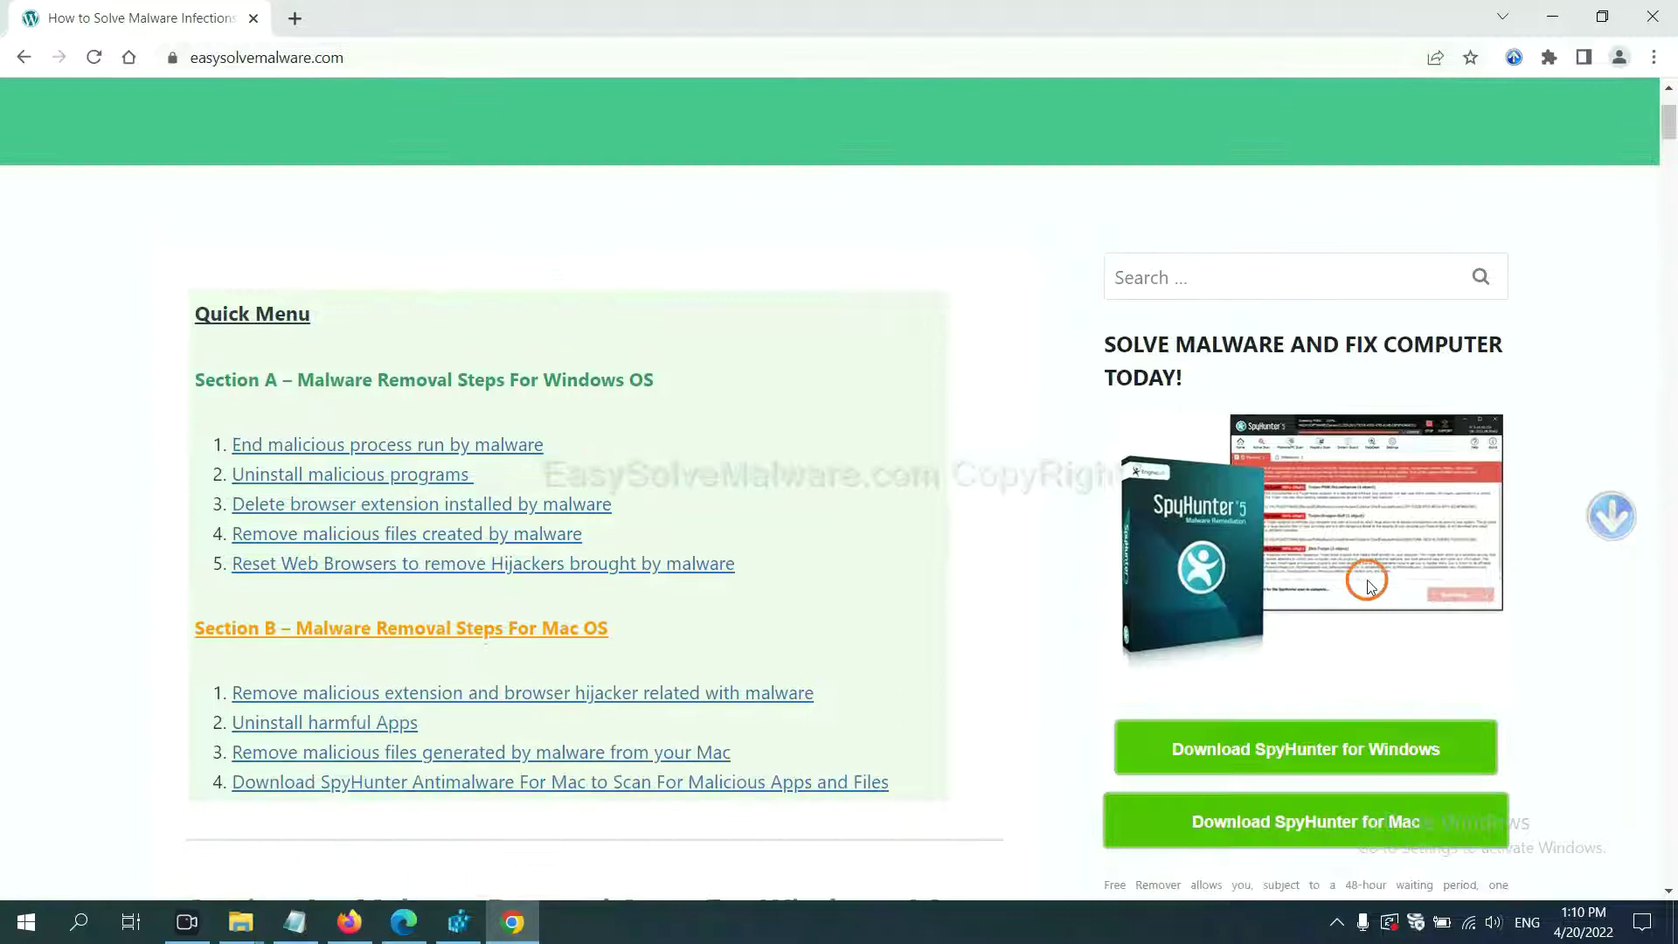
{"action": "scroll", "coordinate": [1325, 524], "scroll_direction": "down", "scroll_amount": 1}
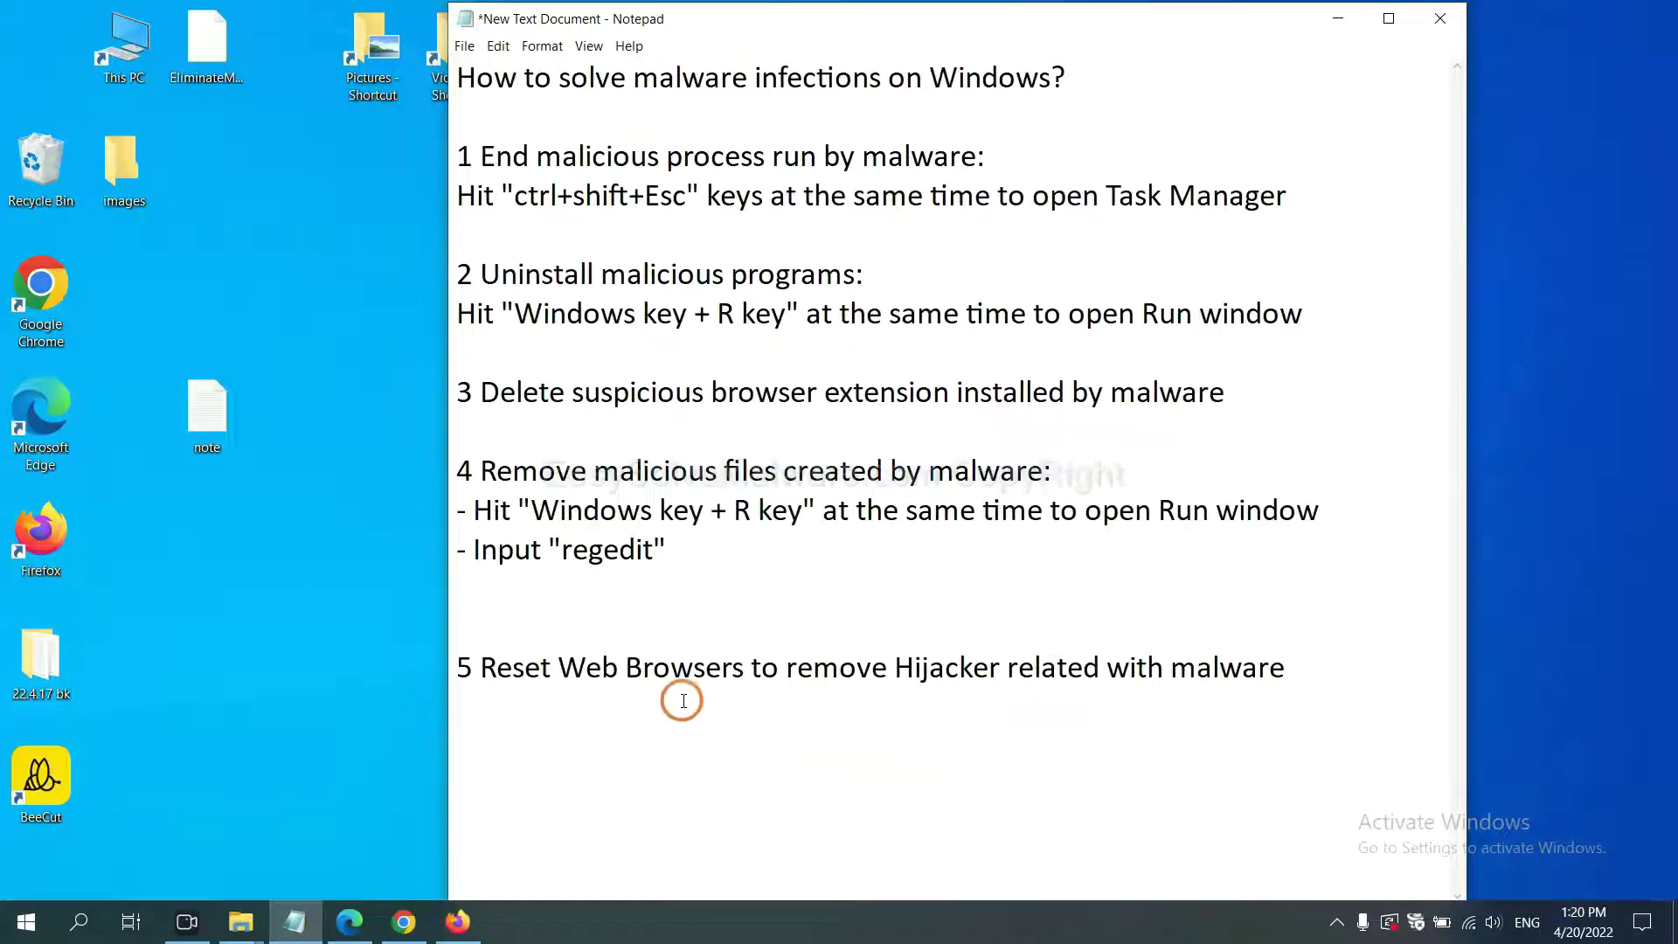
- In Chrome Settings, start 'Restore settings to their original defaults' to show the Reset dialog
{"action": "left_click", "coordinate": [389, 927]}
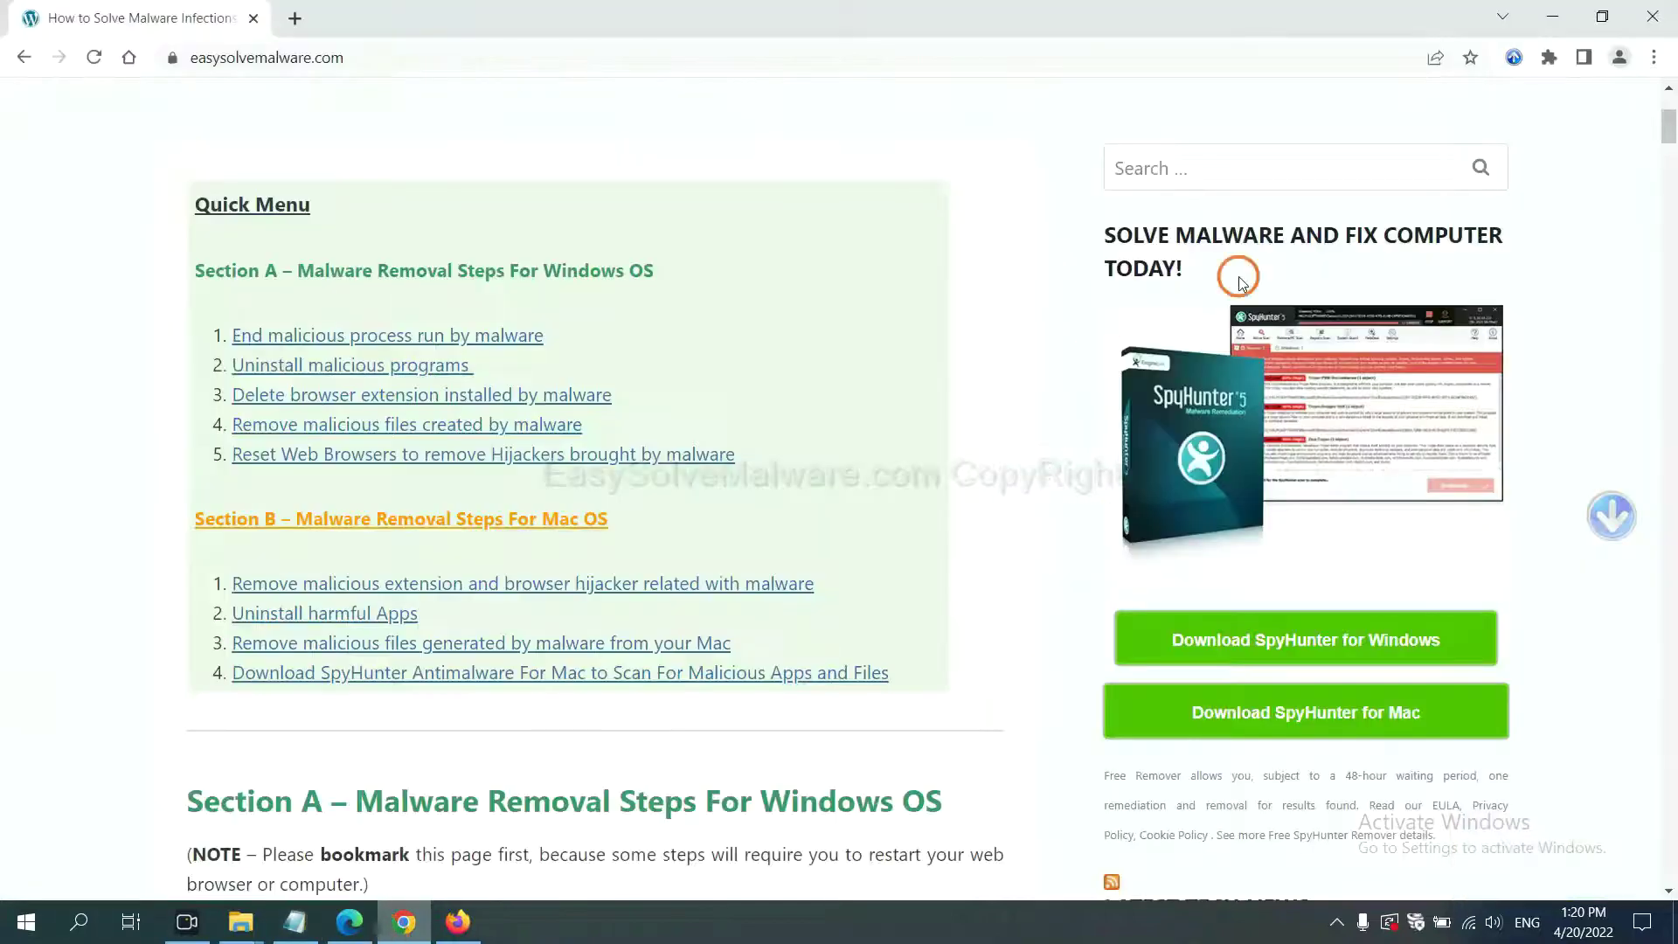
{"action": "left_click", "coordinate": [1658, 61]}
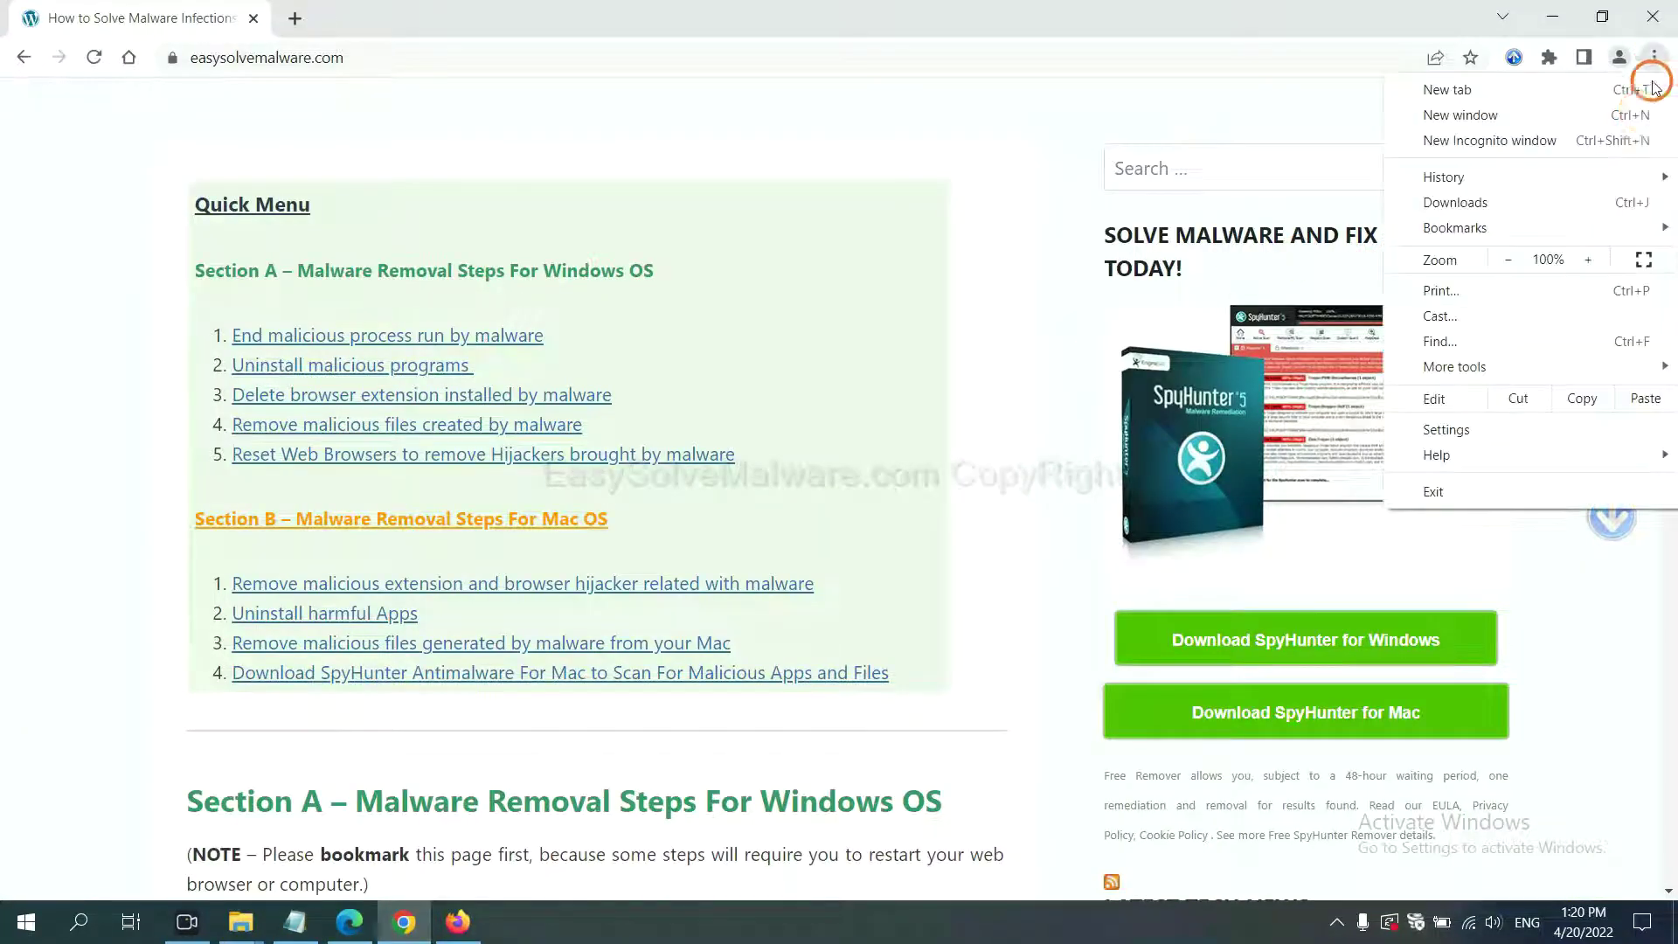
{"action": "left_click", "coordinate": [1447, 430]}
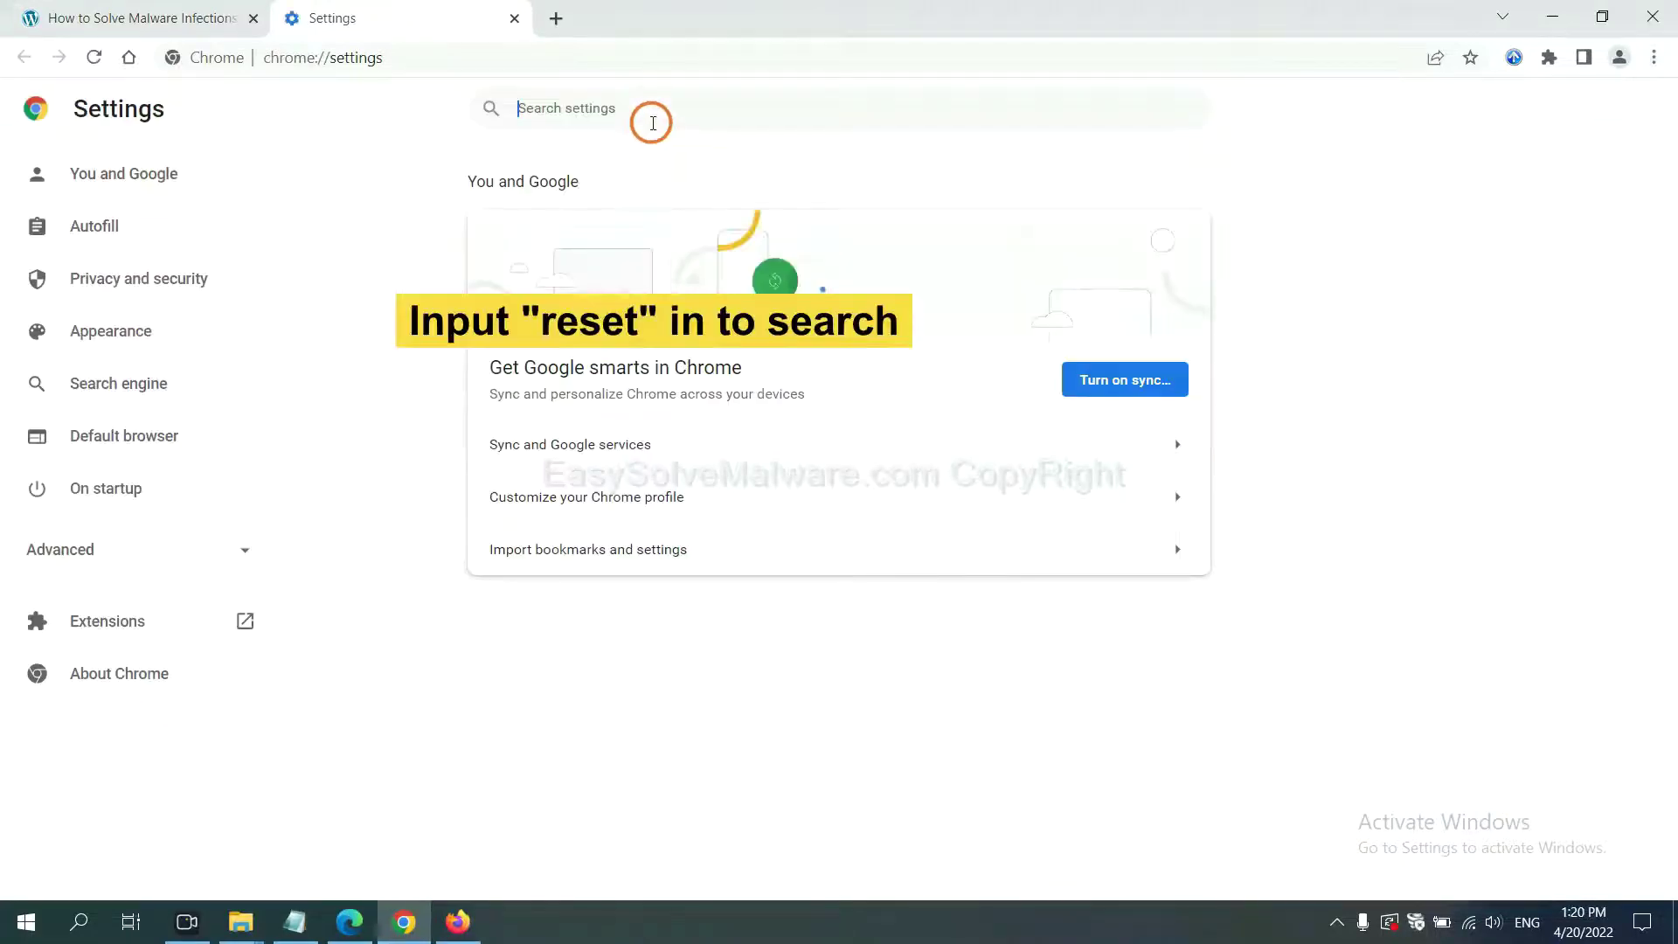
{"action": "type", "text": "reset"}
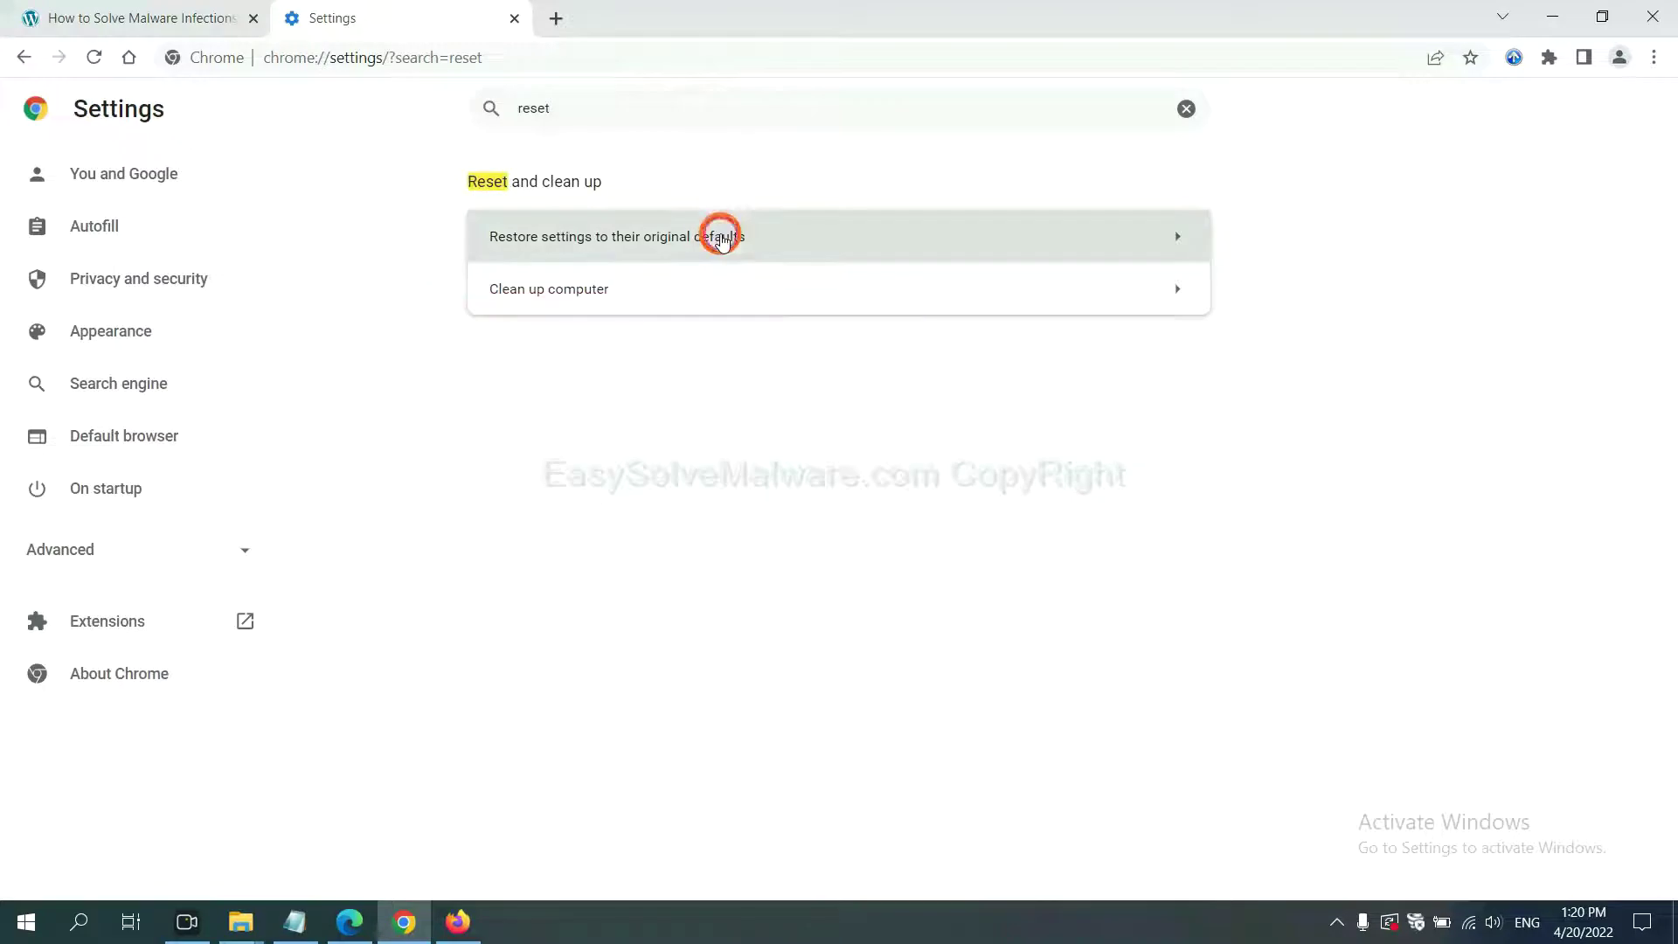
{"action": "left_click", "coordinate": [715, 236]}
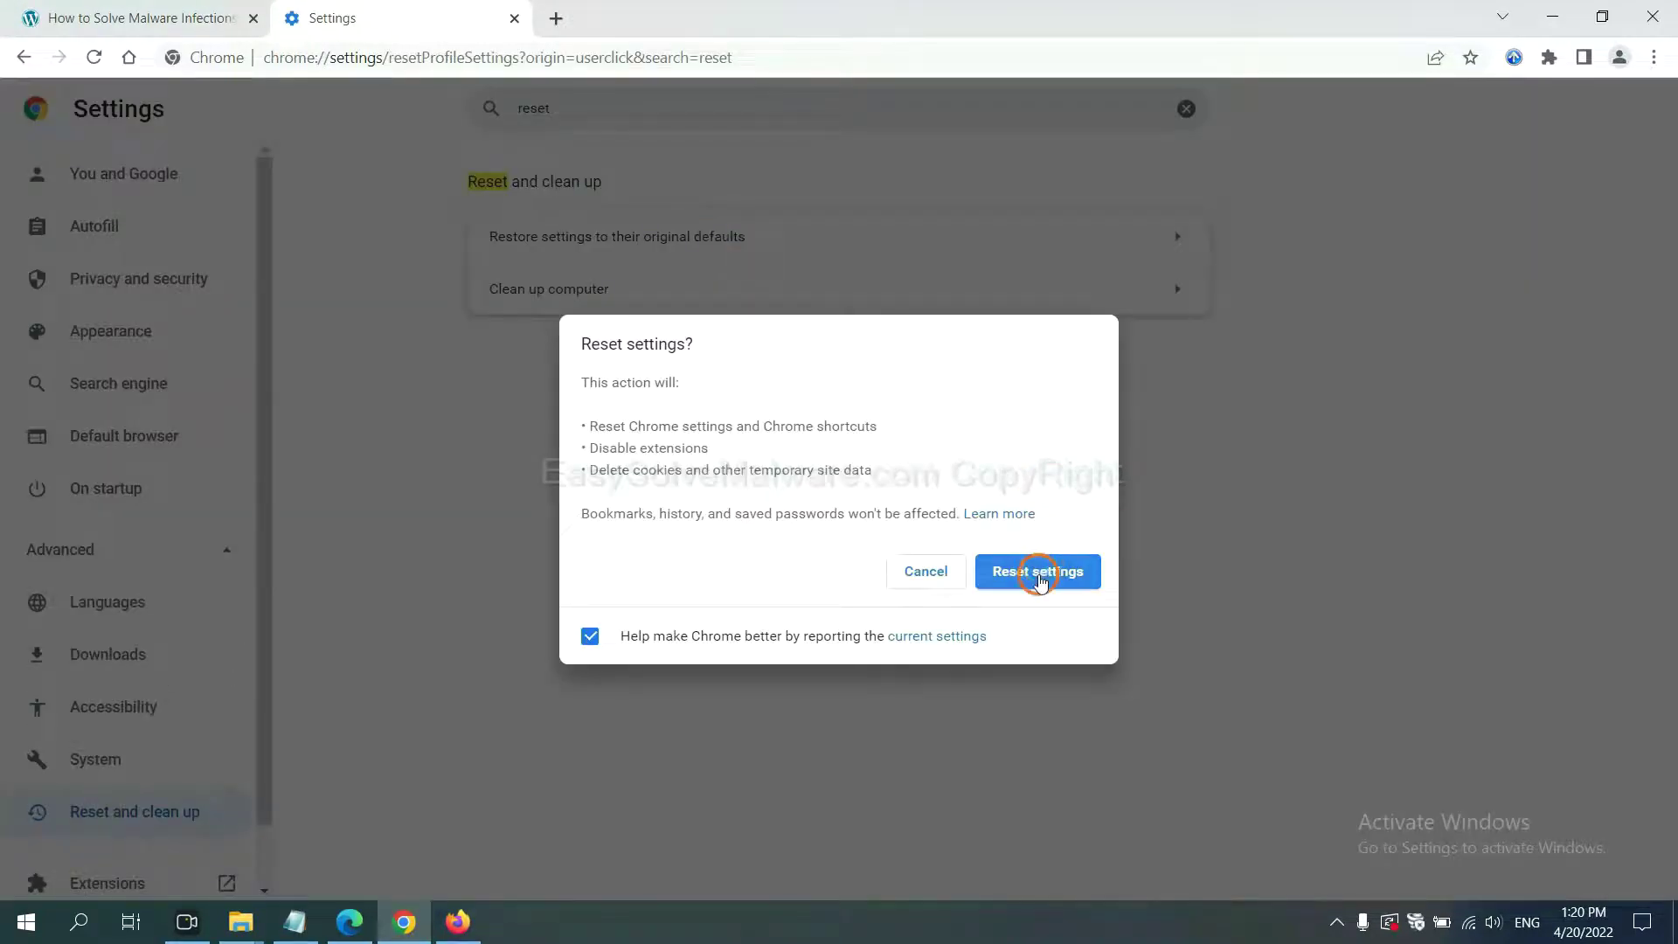
- From Firefox's Troubleshooting Information page, run Refresh Firefox and confirm it
{"action": "left_click", "coordinate": [458, 921]}
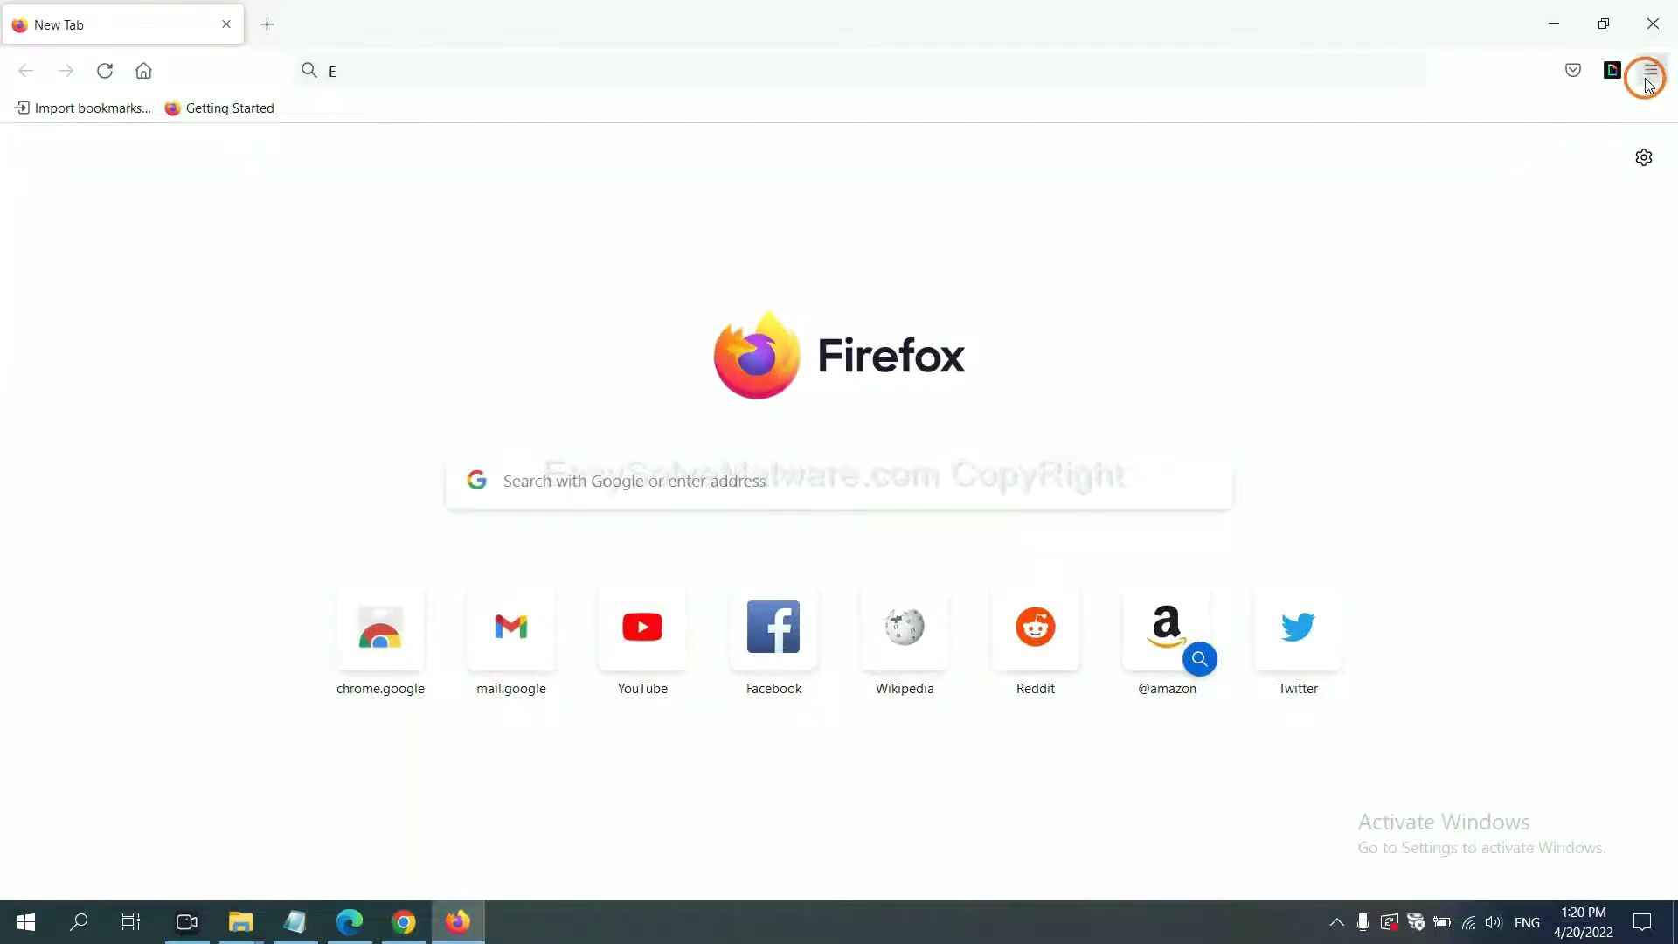
{"action": "left_click", "coordinate": [1652, 73]}
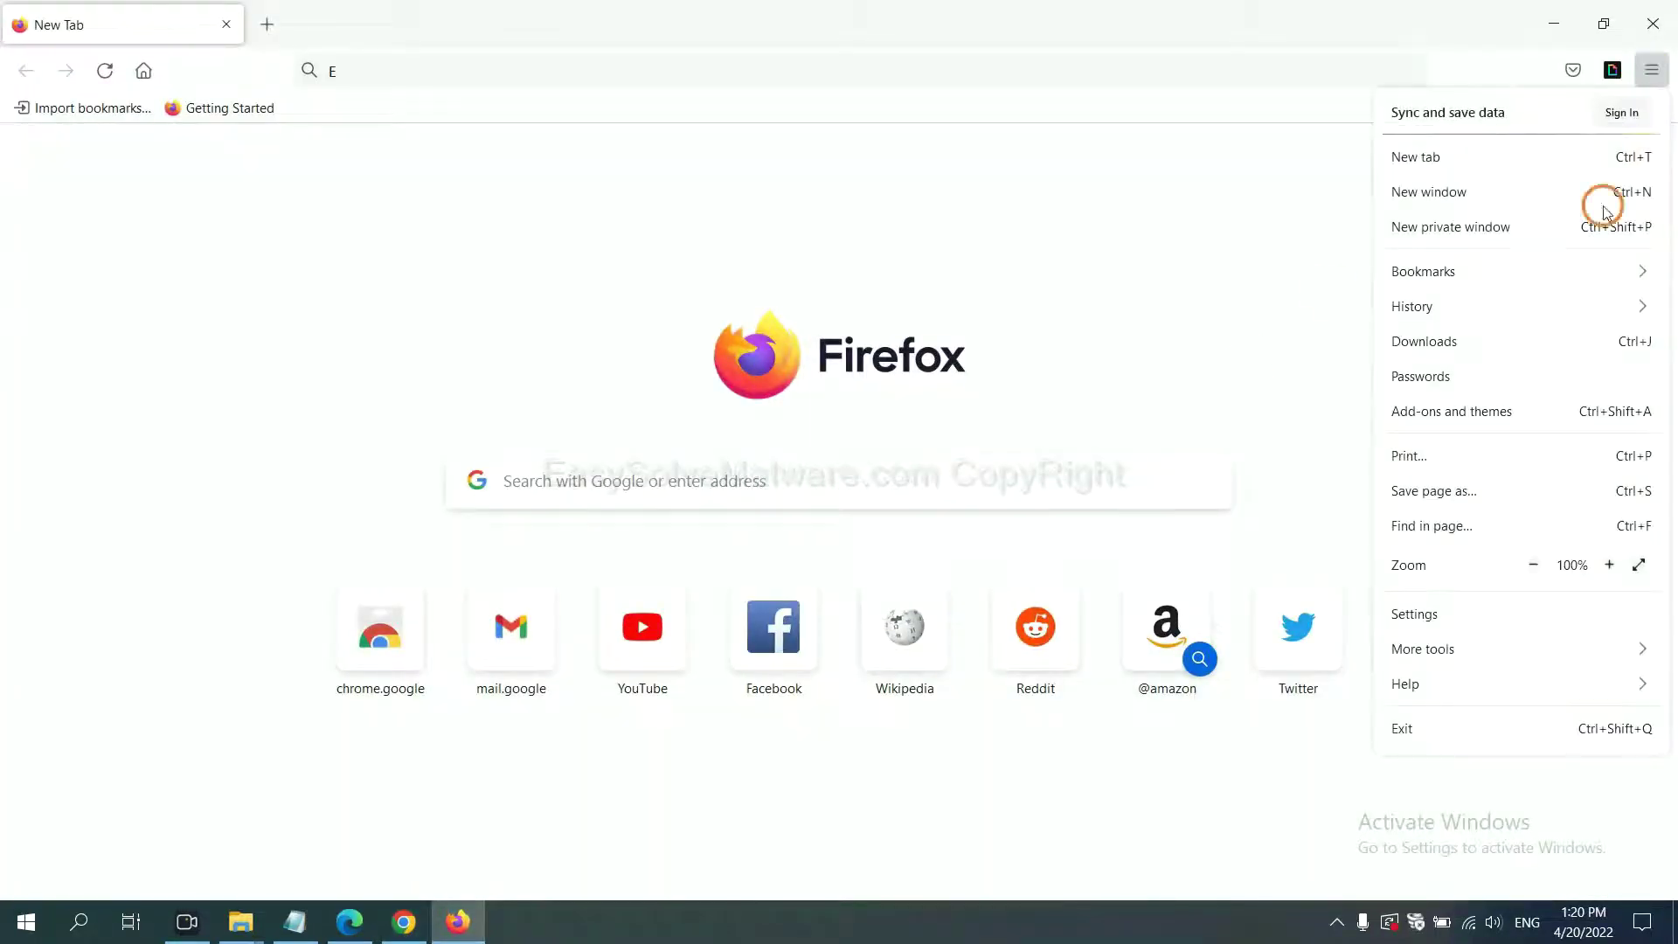
{"action": "left_click", "coordinate": [1441, 680]}
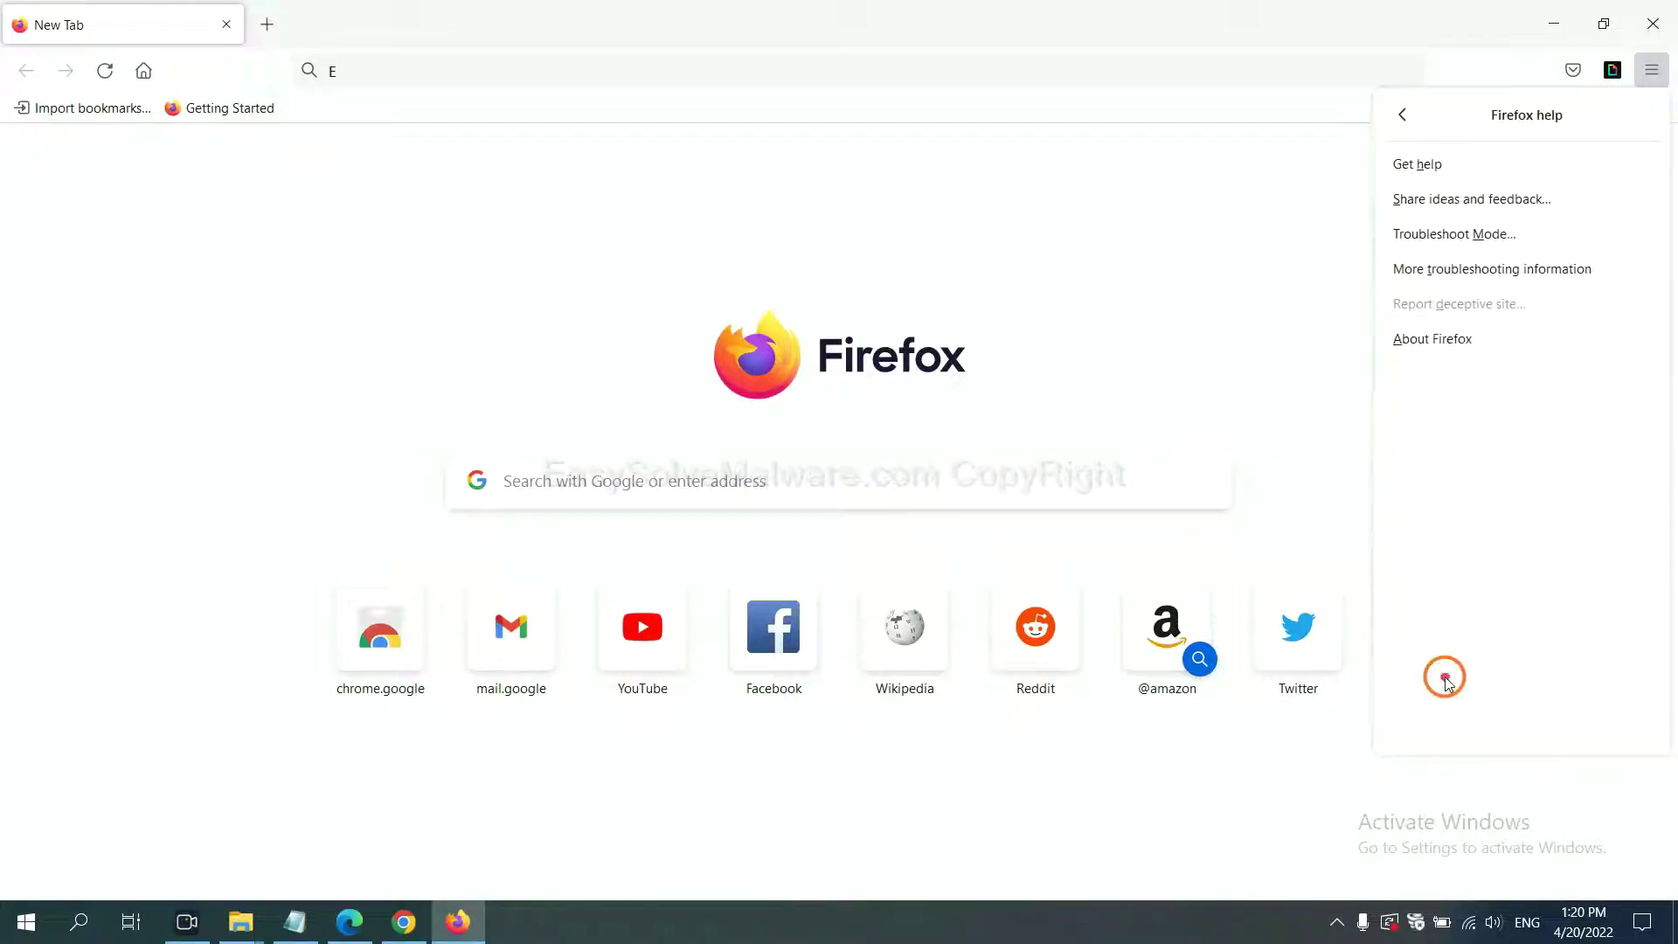
{"action": "left_click", "coordinate": [1474, 269]}
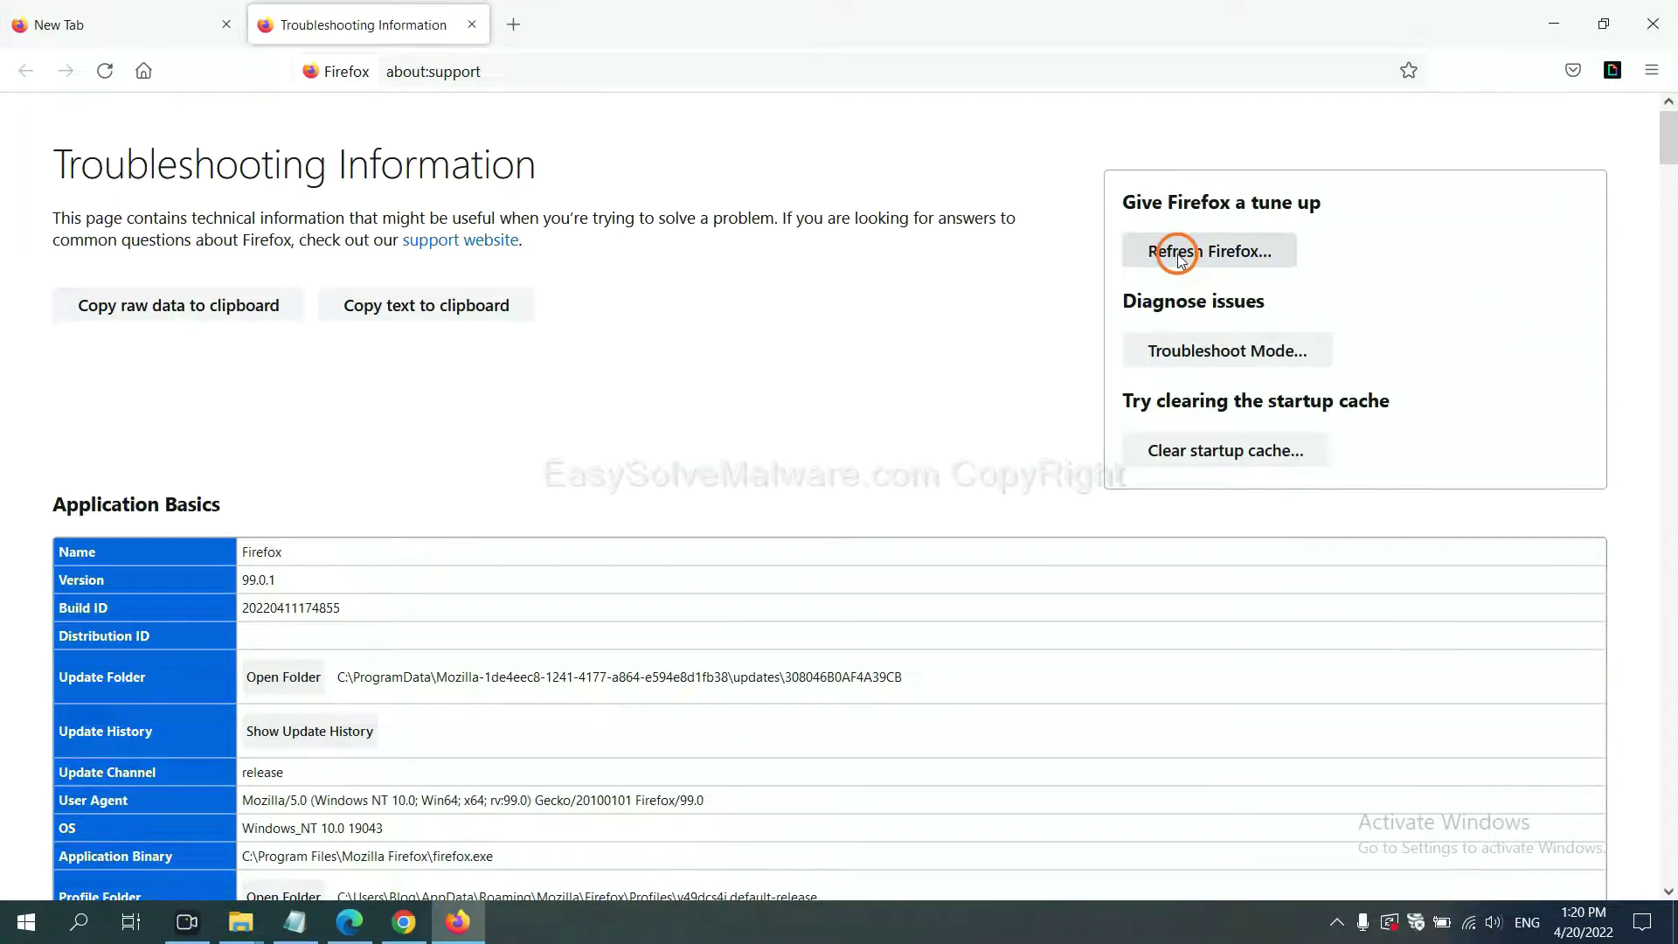
{"action": "left_click", "coordinate": [1179, 253]}
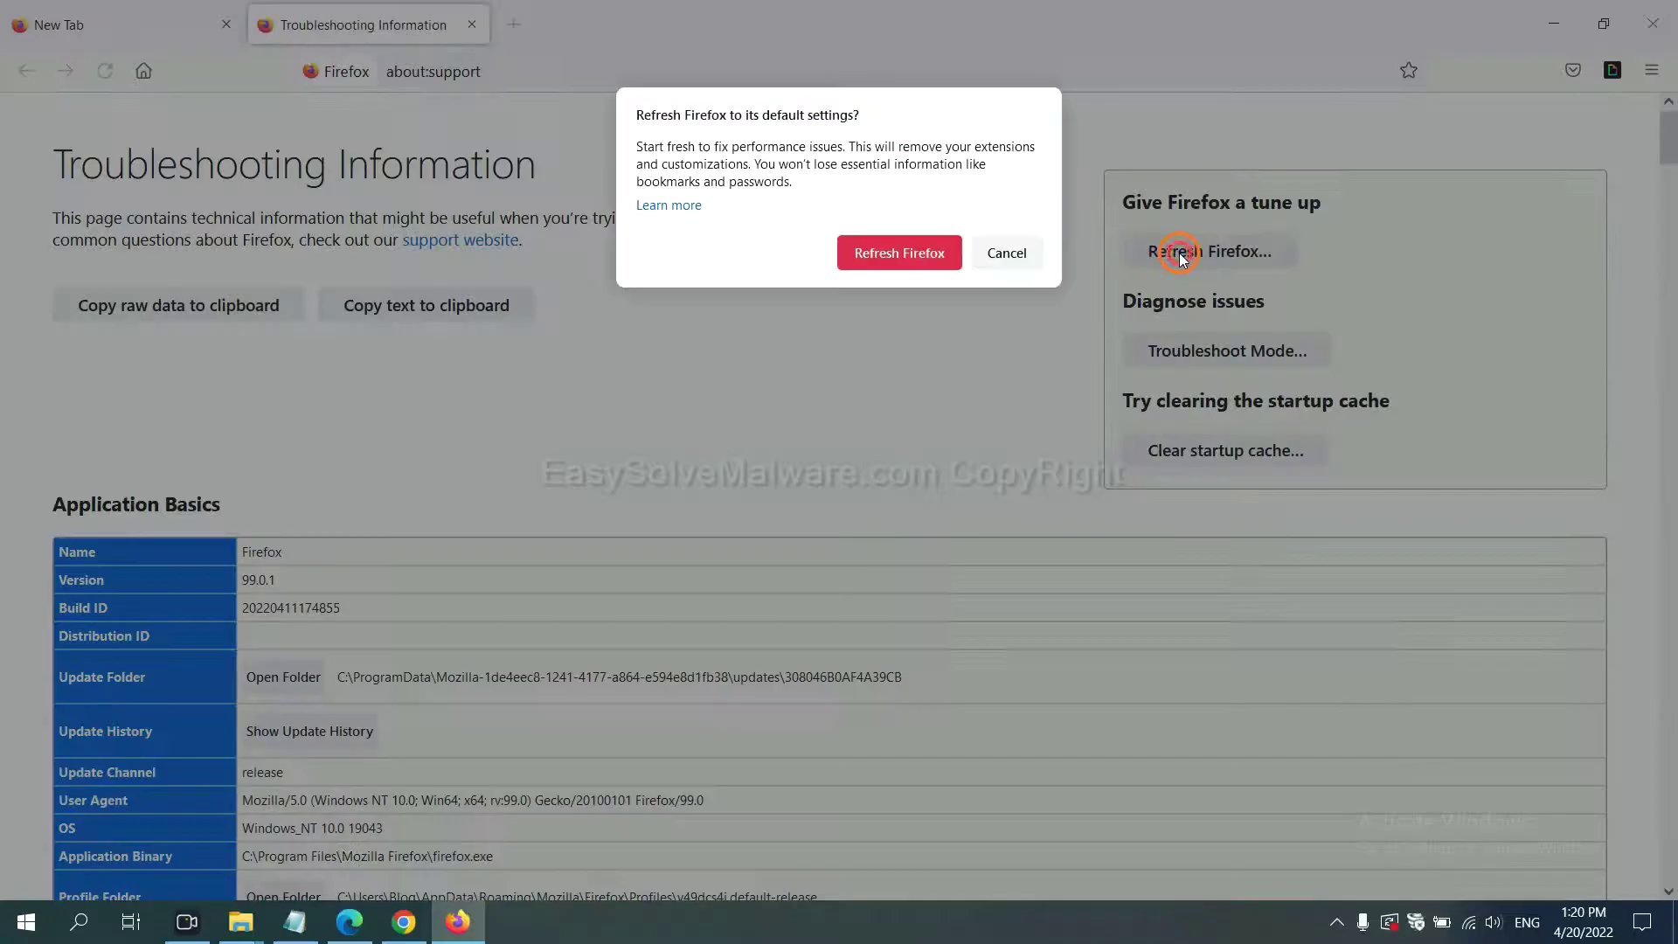
{"action": "left_click", "coordinate": [912, 261]}
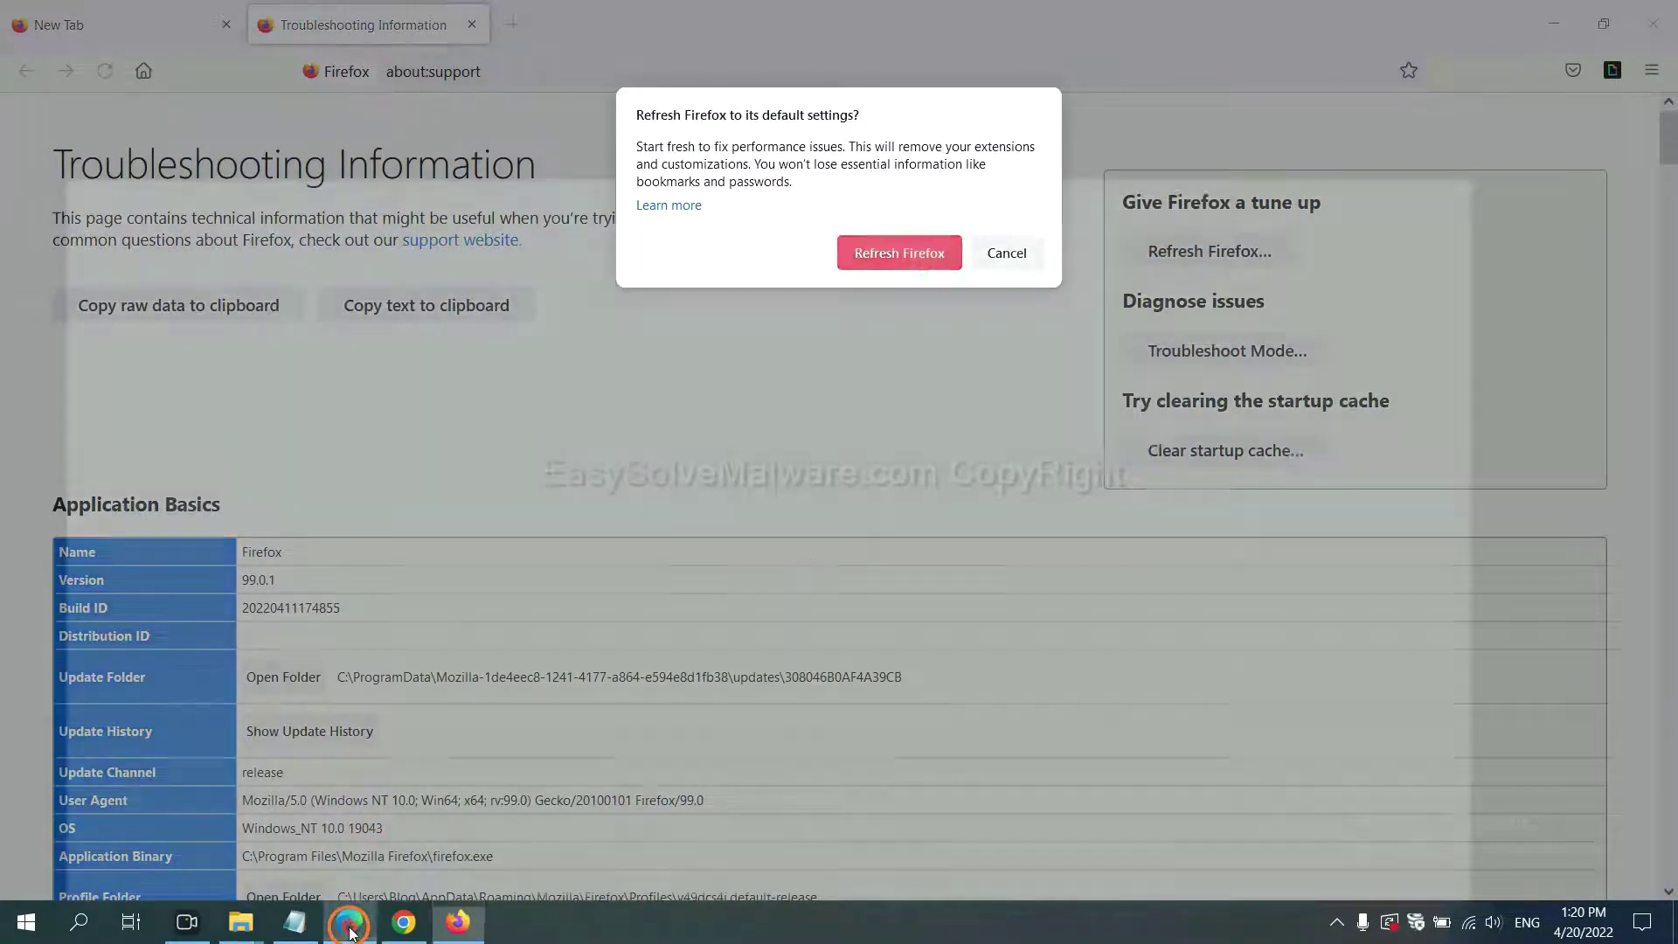
- In Edge Settings, start 'Restore settings to their default values' to show the Reset dialog
{"action": "left_click", "coordinate": [351, 926]}
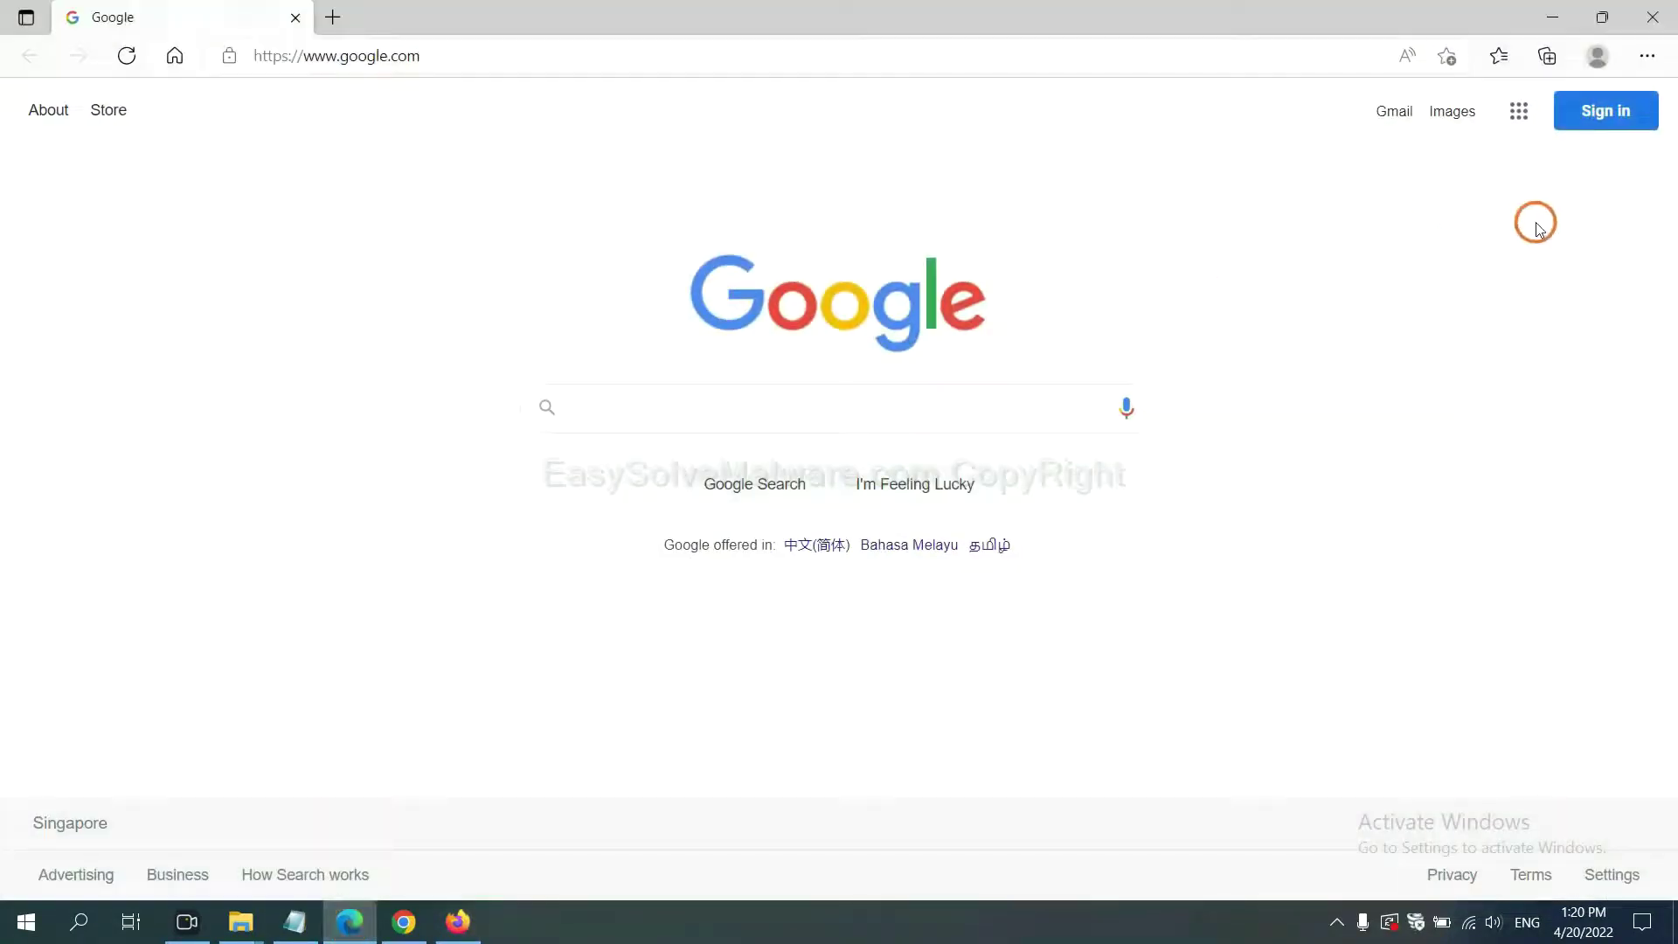
{"action": "left_click", "coordinate": [1648, 58]}
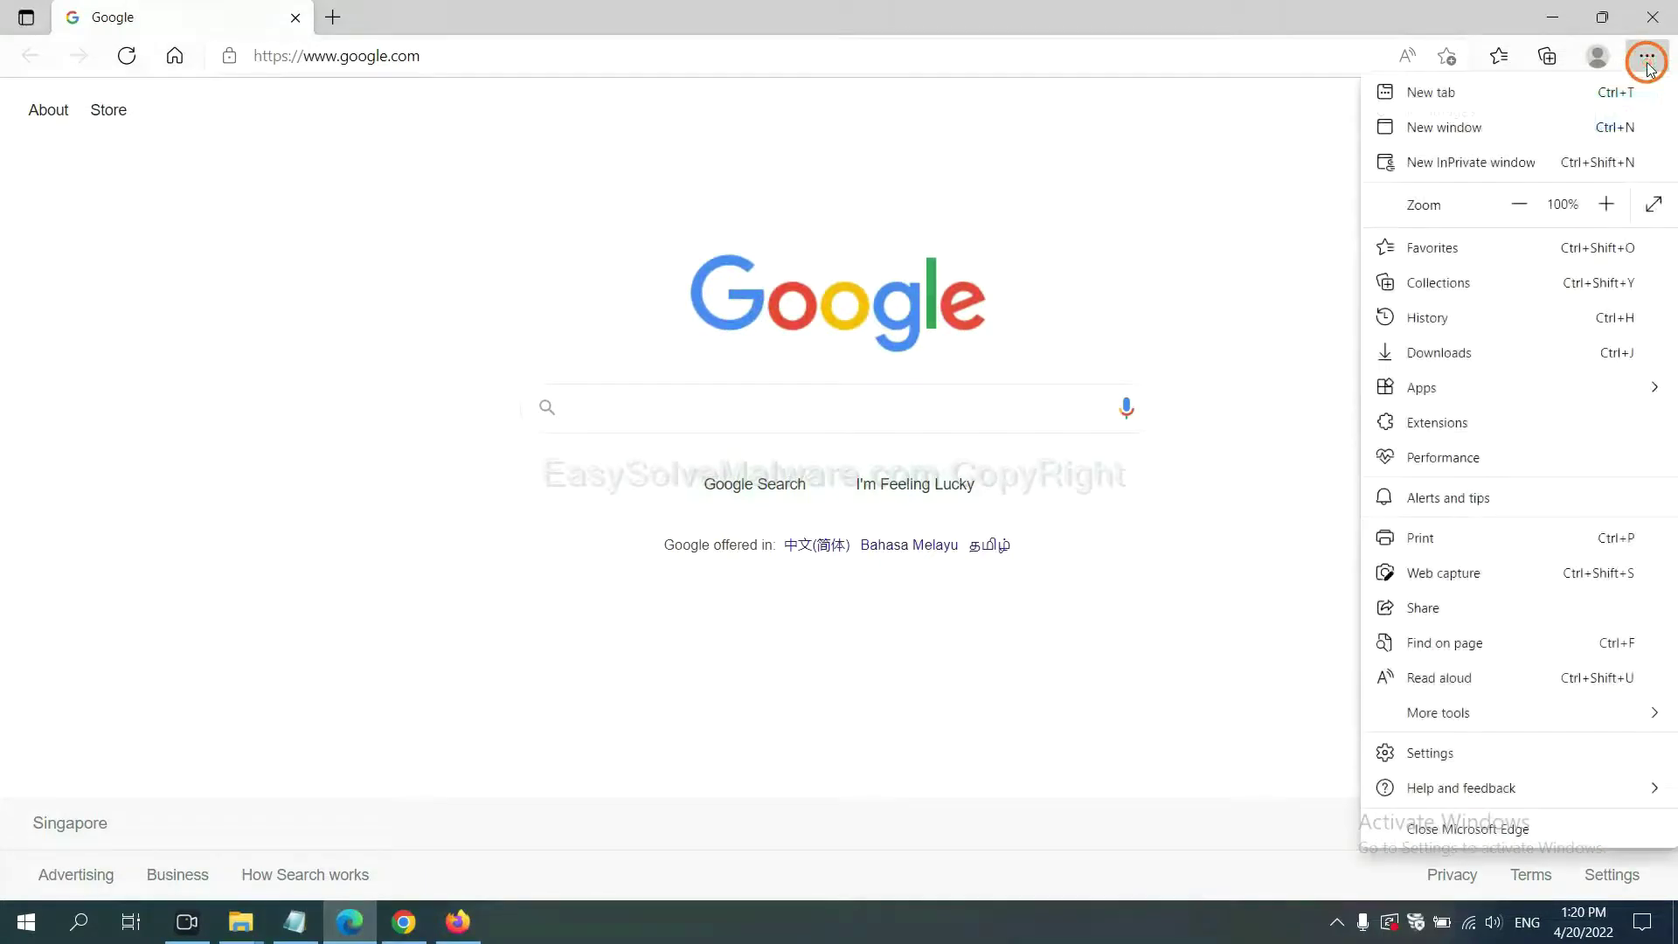
{"action": "left_click", "coordinate": [1430, 752]}
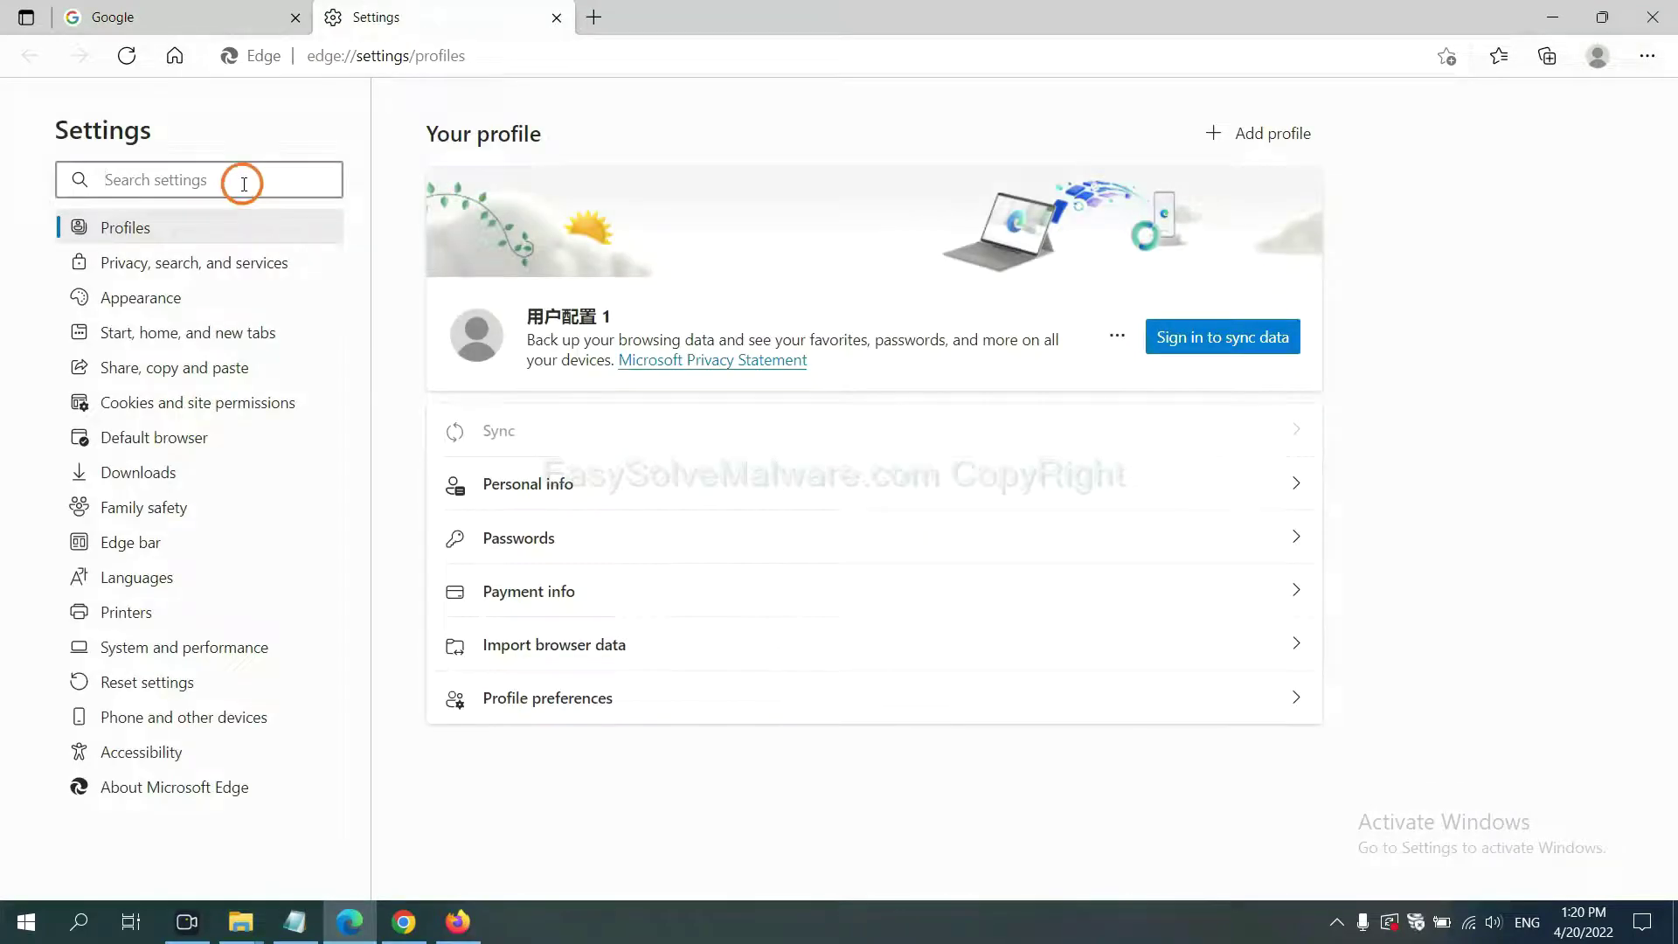
{"action": "type", "text": "re"}
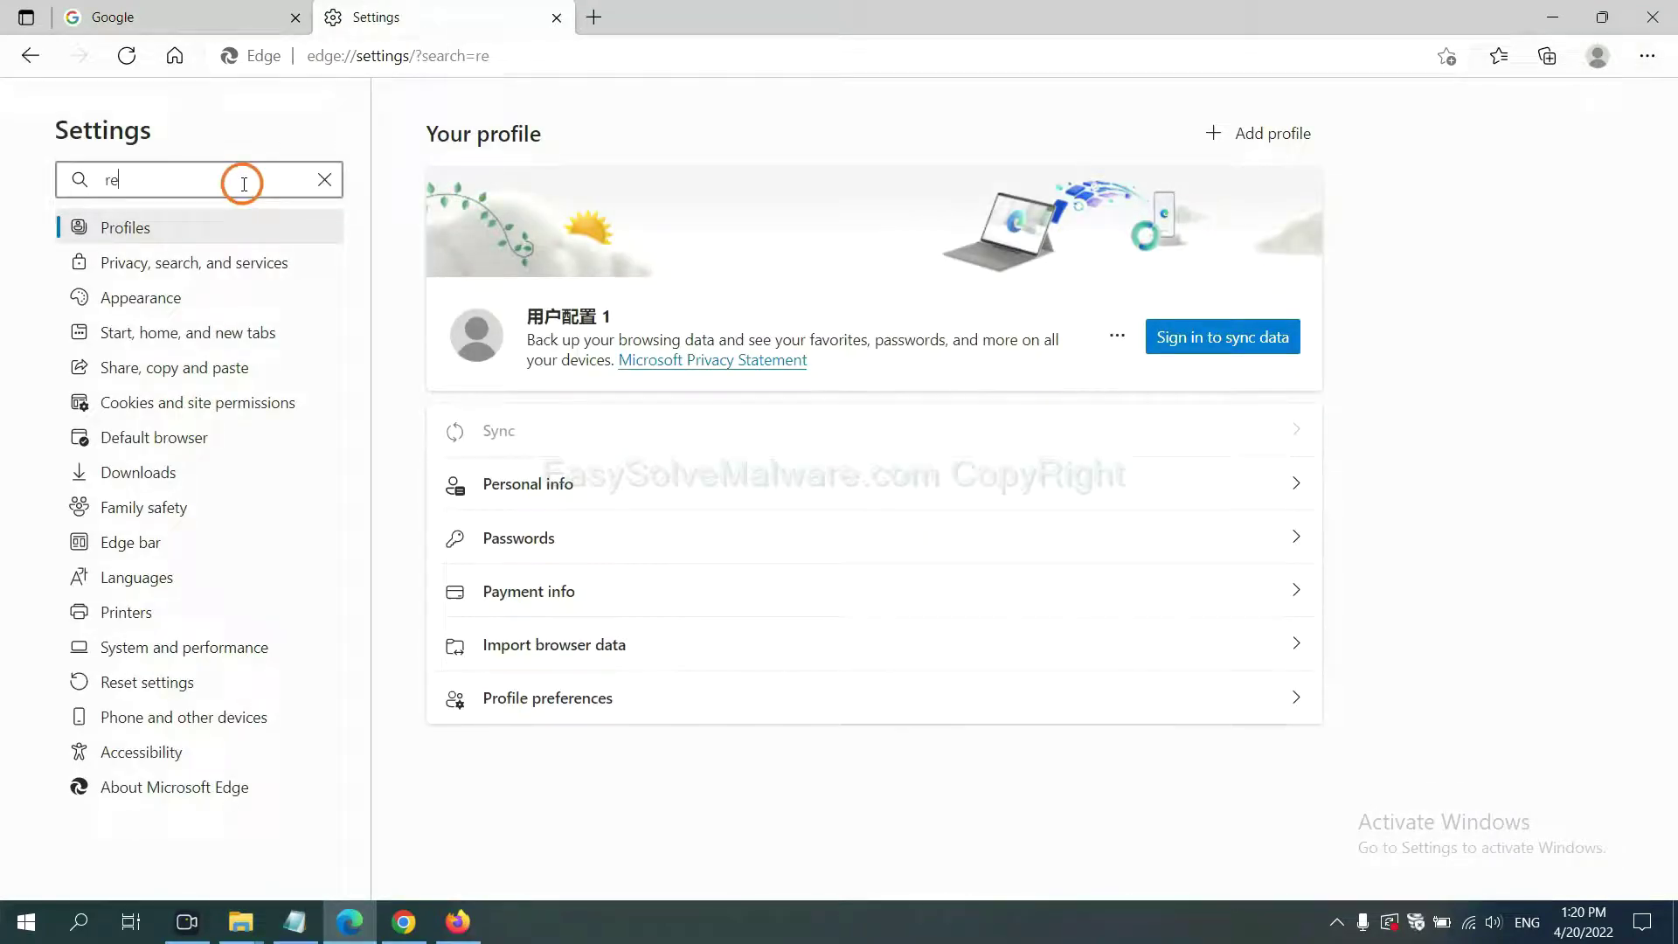
{"action": "type", "text": "set"}
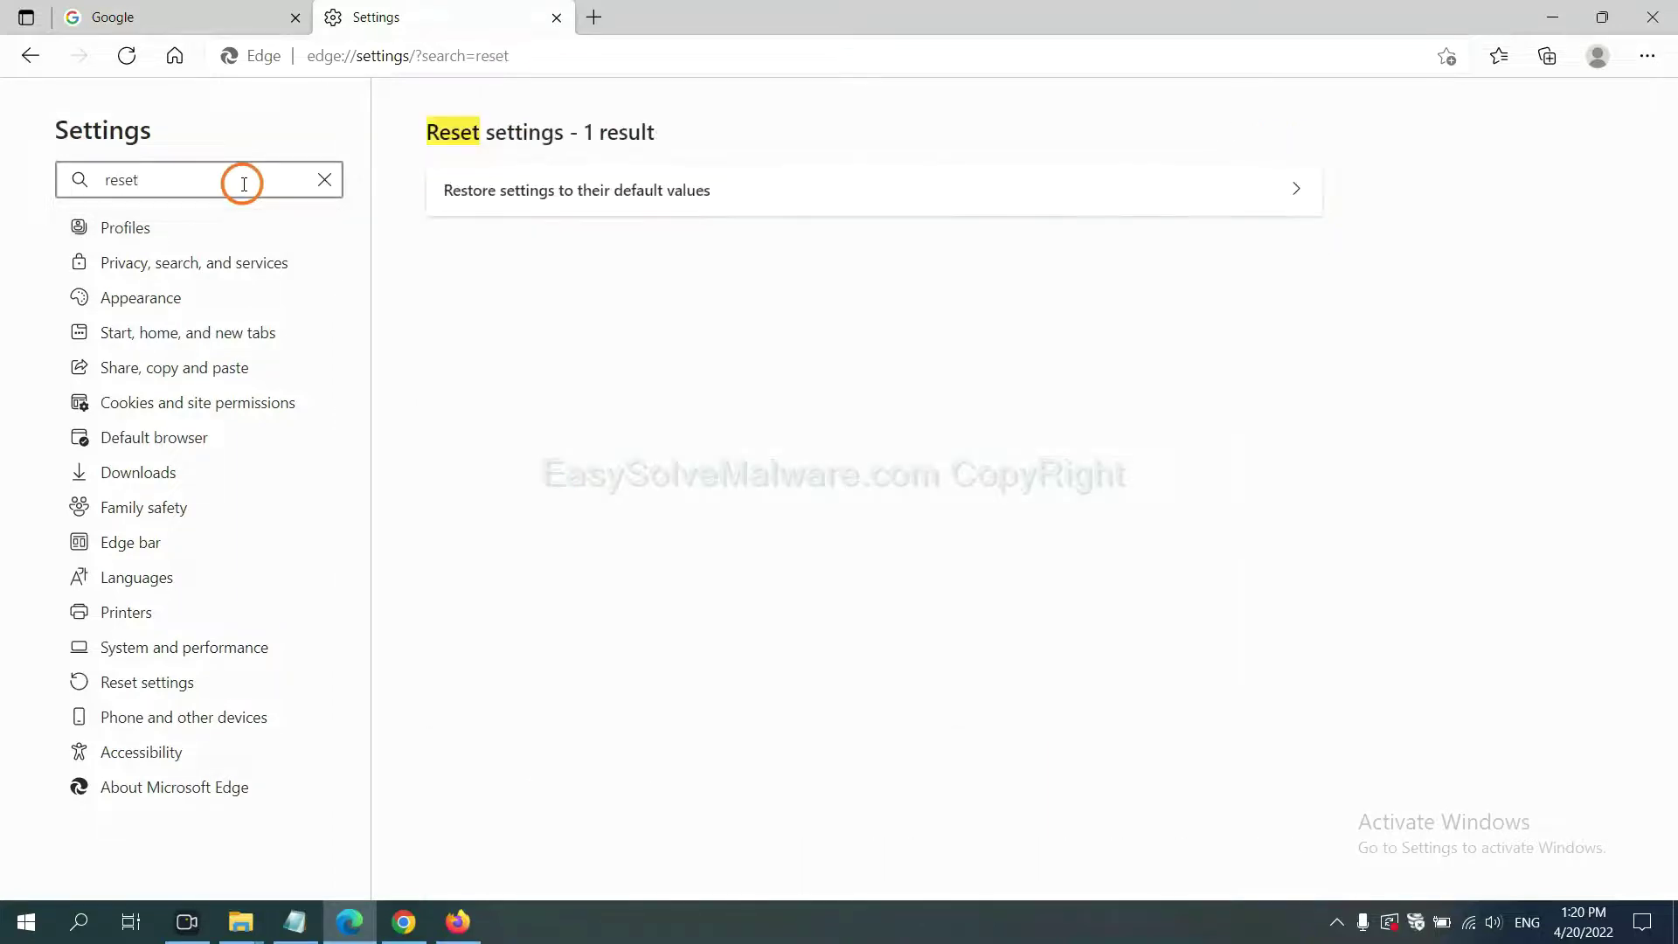
{"action": "left_click", "coordinate": [588, 188]}
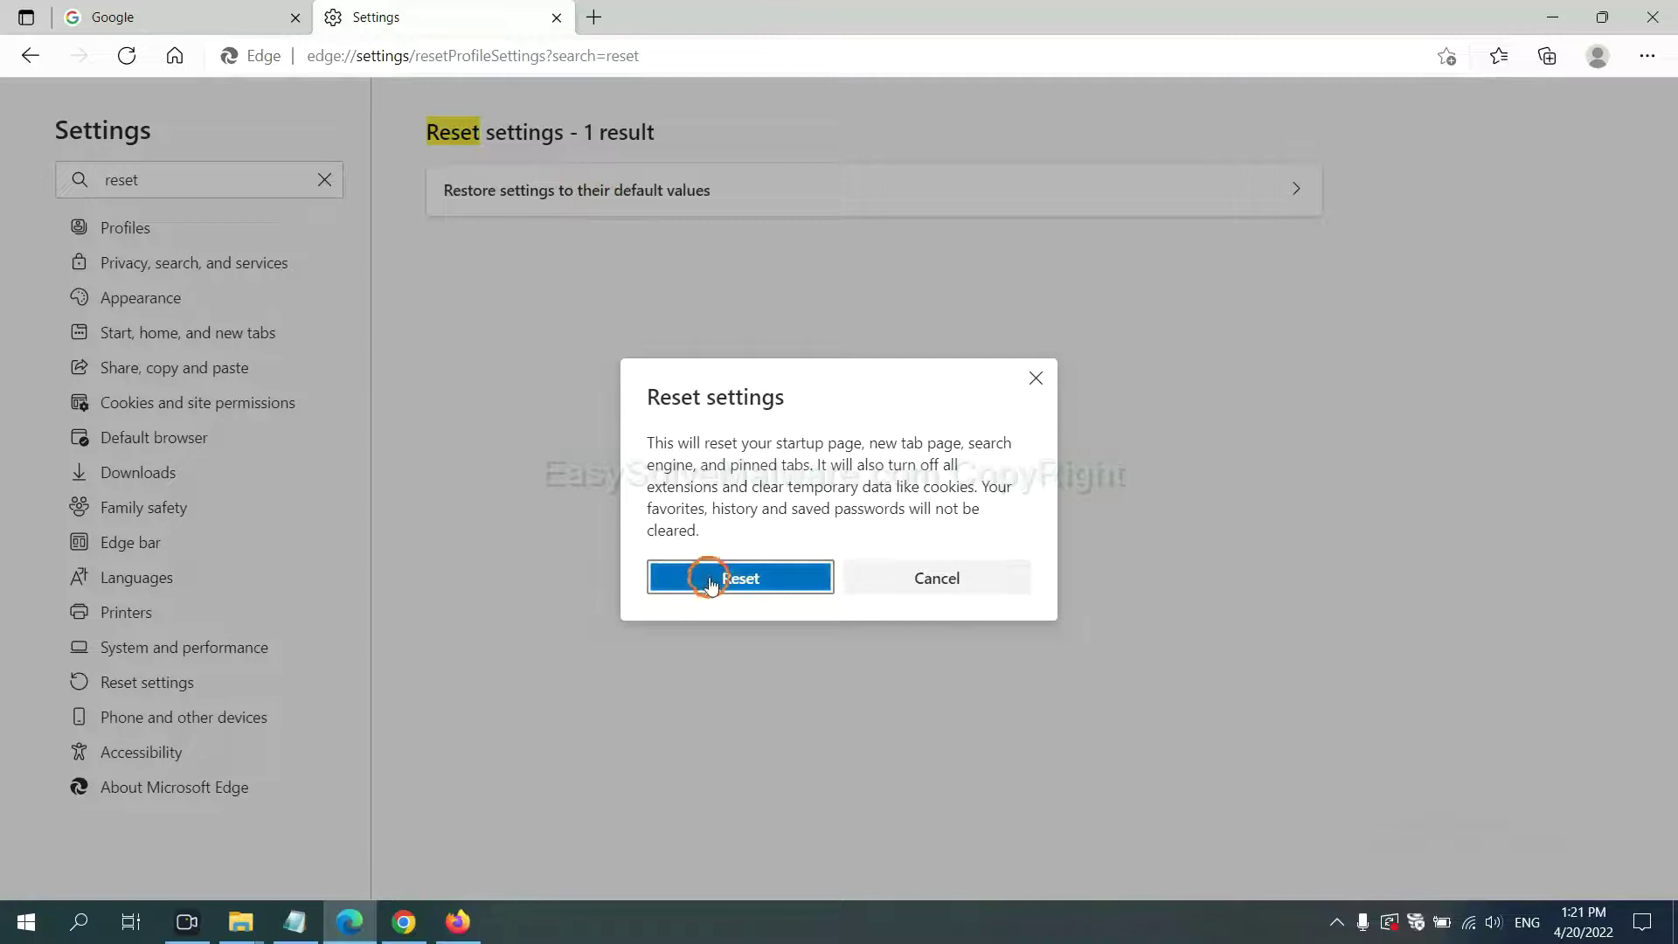